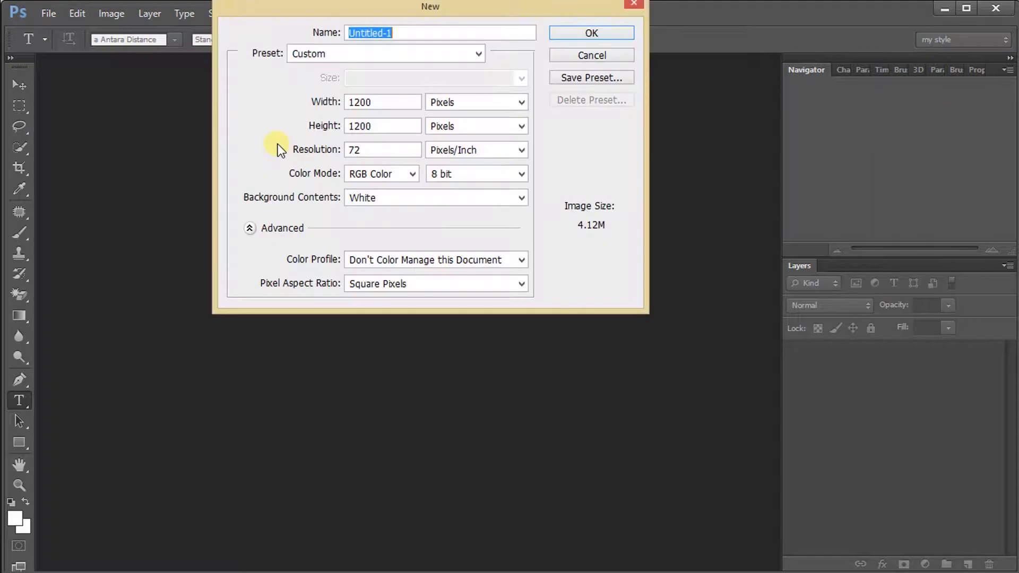
Create a new white document, 1748 × 2480 pixels at 100 pixels/inch
drag(497, 7, 543, 89)
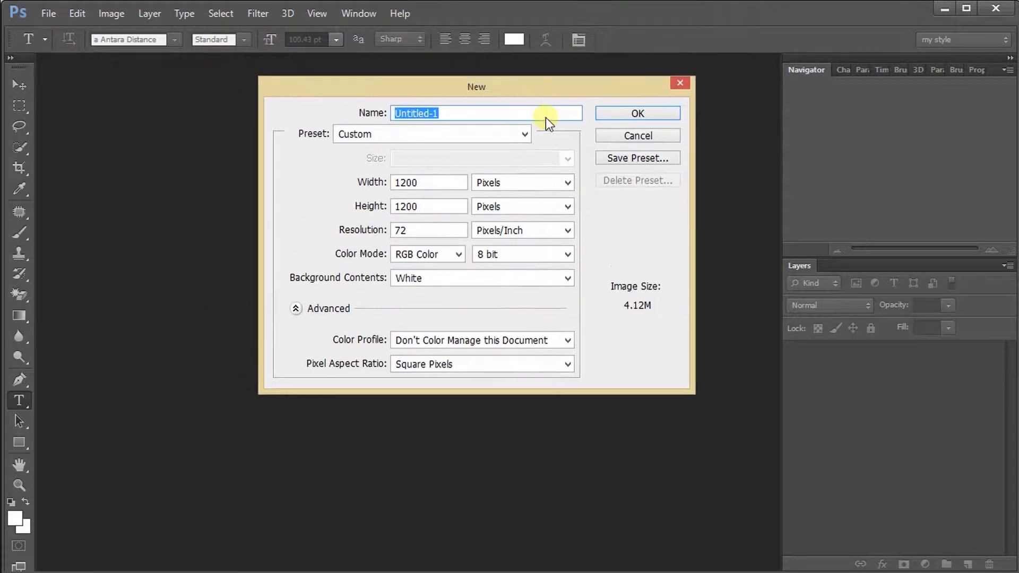
double_click(437, 183)
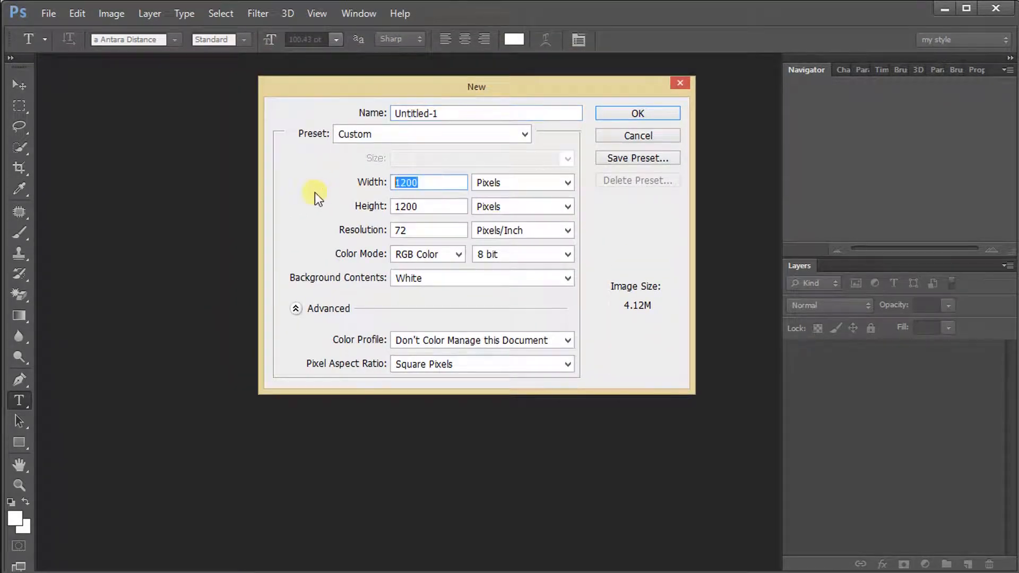
text(1748)
double_click(419, 207)
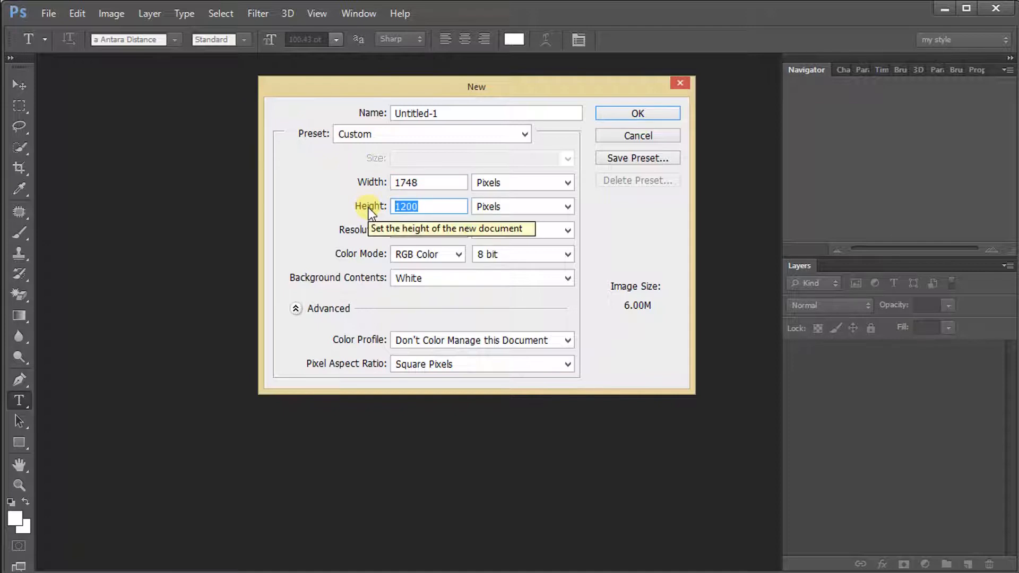
text(2480)
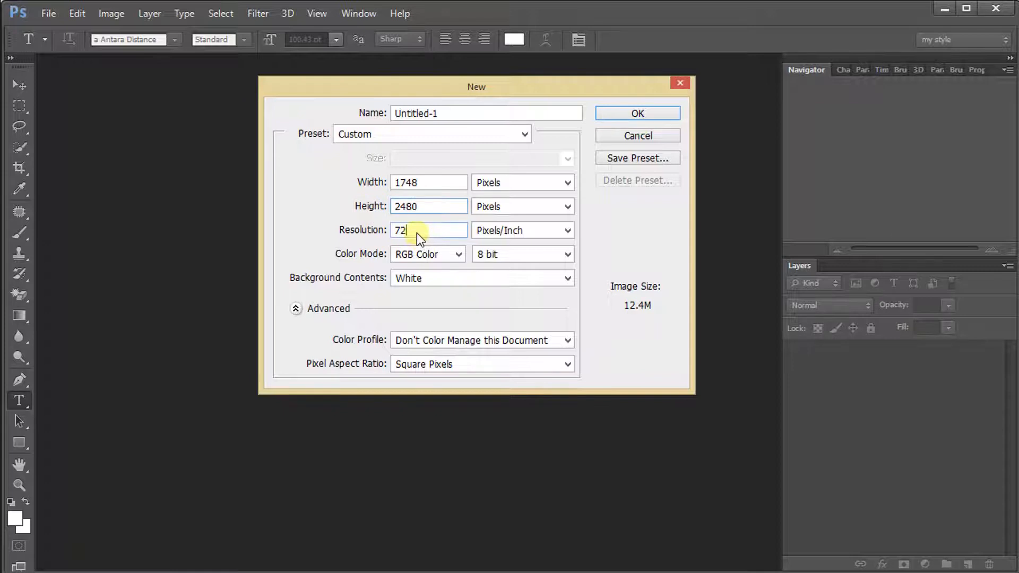
key(Tab)
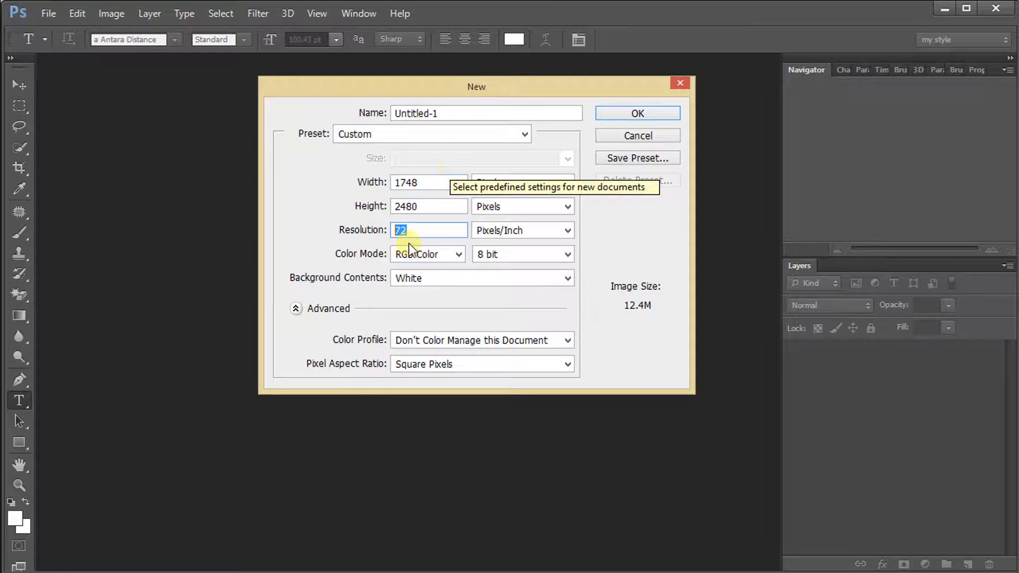
text(100)
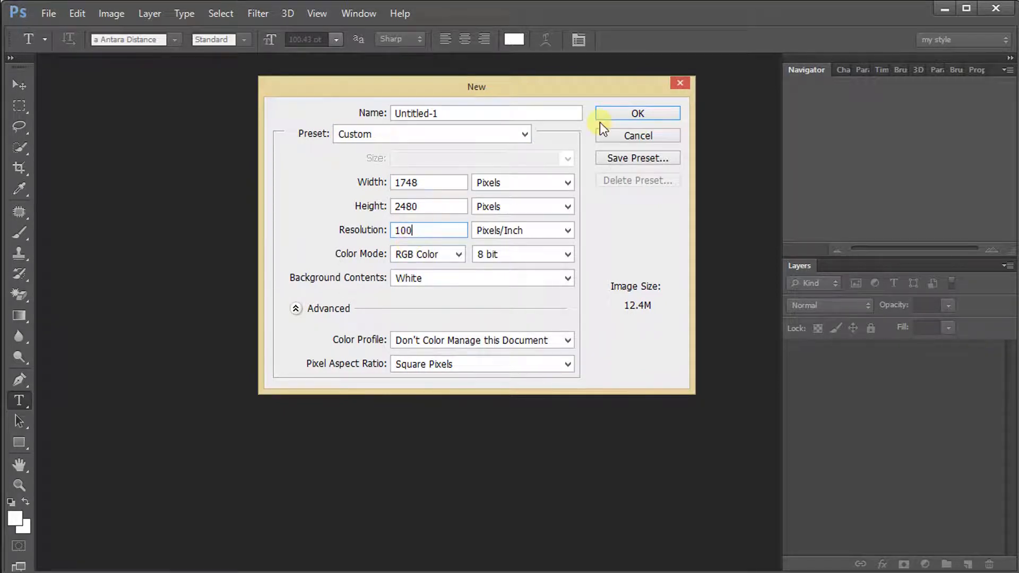
click(620, 121)
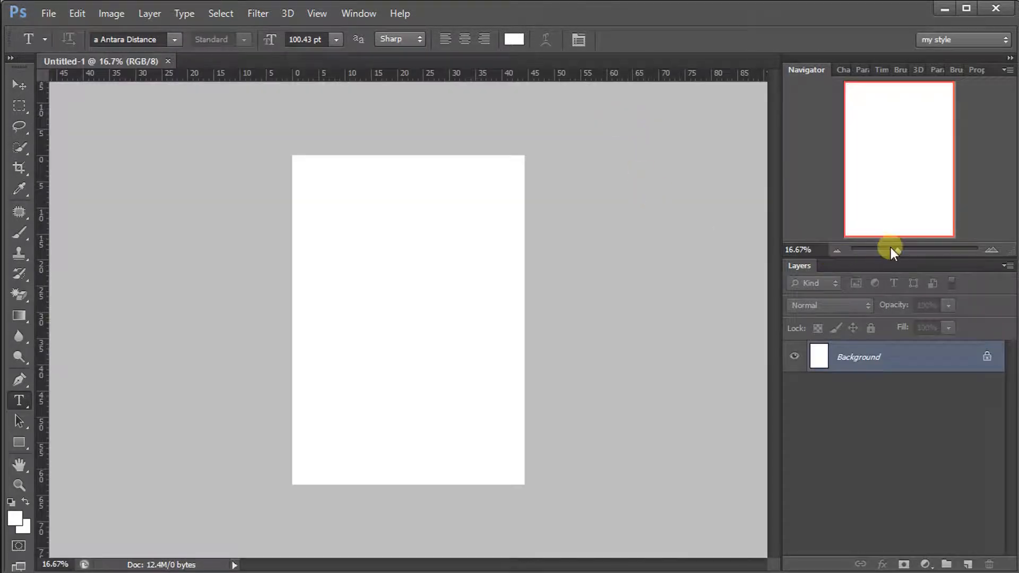
Draw a black rectangle across the full top of the page and nudge it down slightly
drag(898, 252, 899, 250)
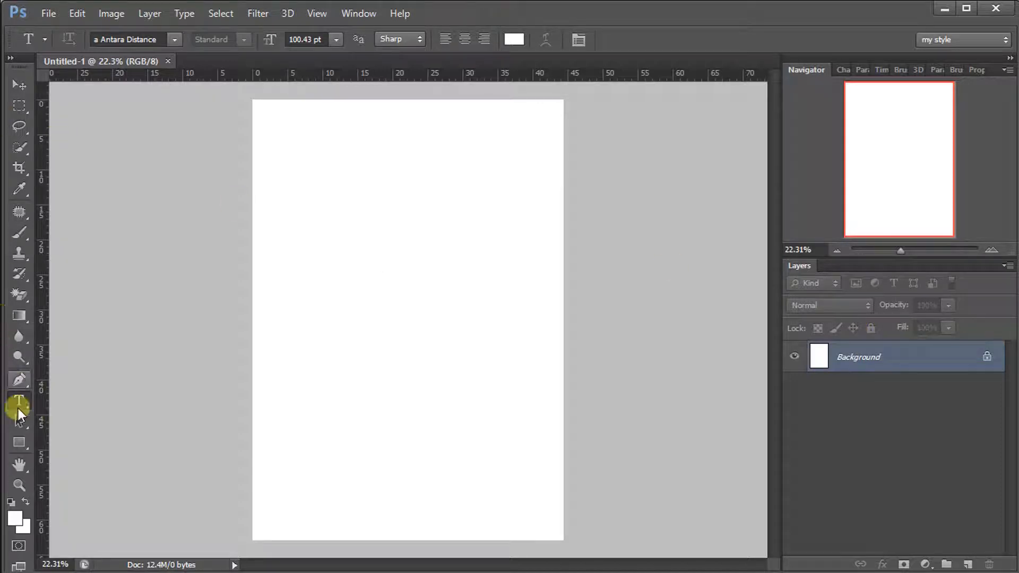
click(16, 446)
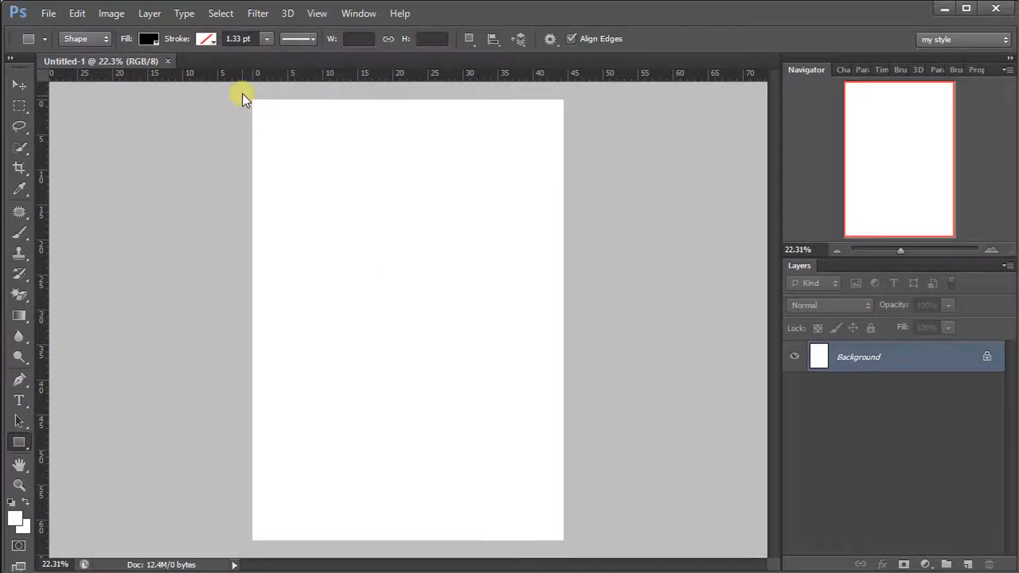
drag(242, 90, 575, 235)
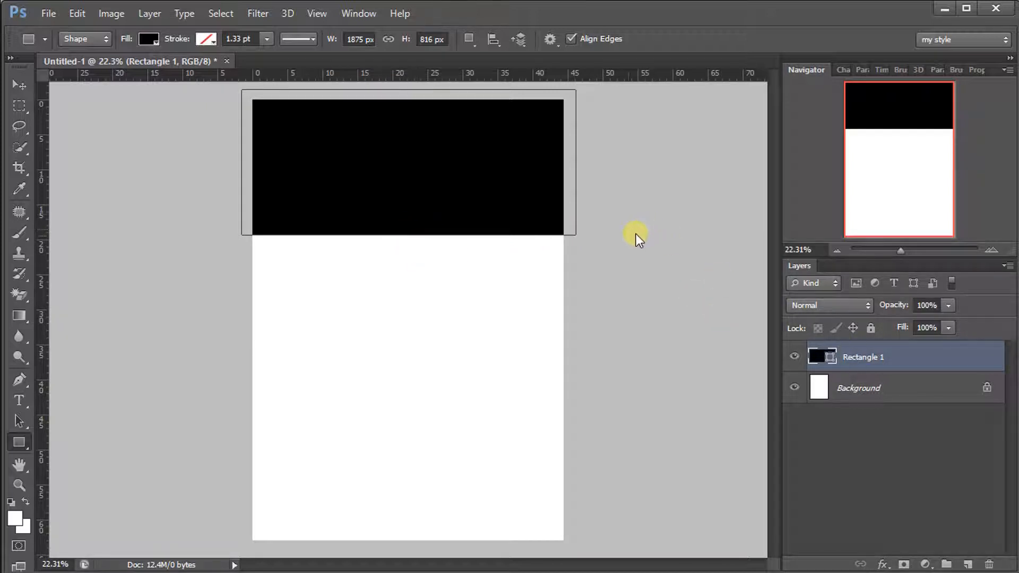
click(11, 87)
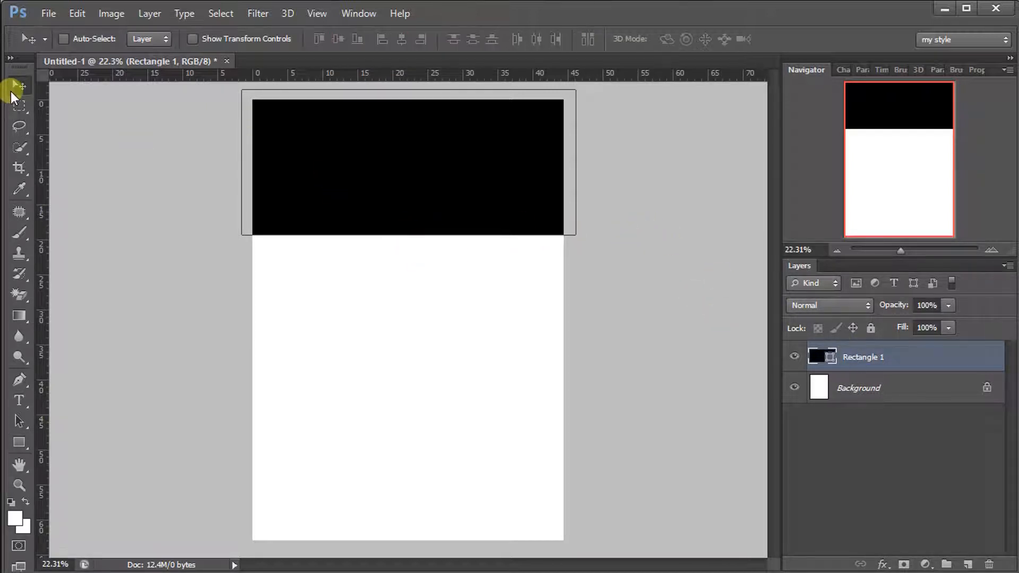
key(shift+Down)
key(shift+Down)
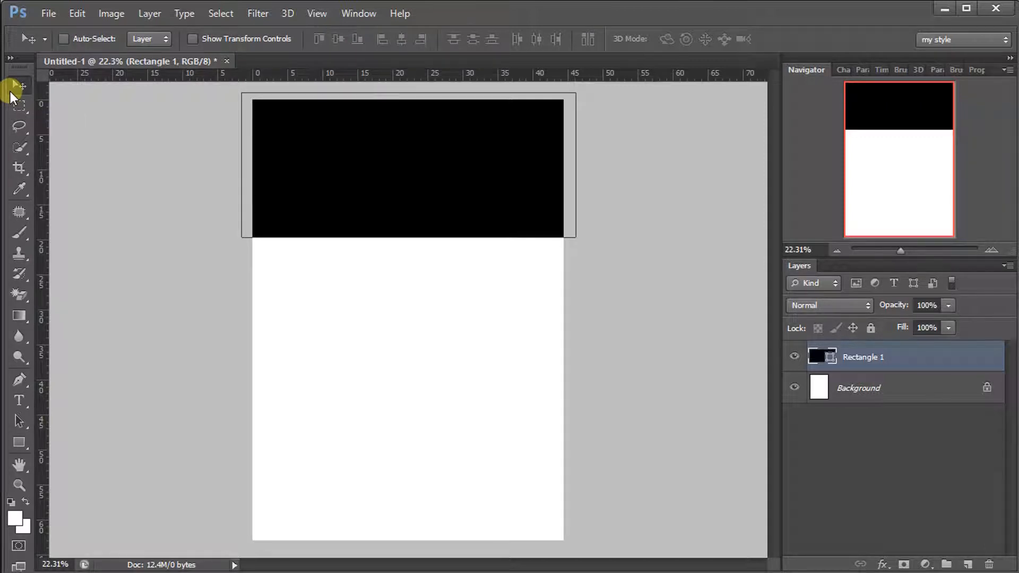
key(shift+Down)
key(shift+Down)
key(shift+Down)
key(shift+Down)
key(shift+Down)
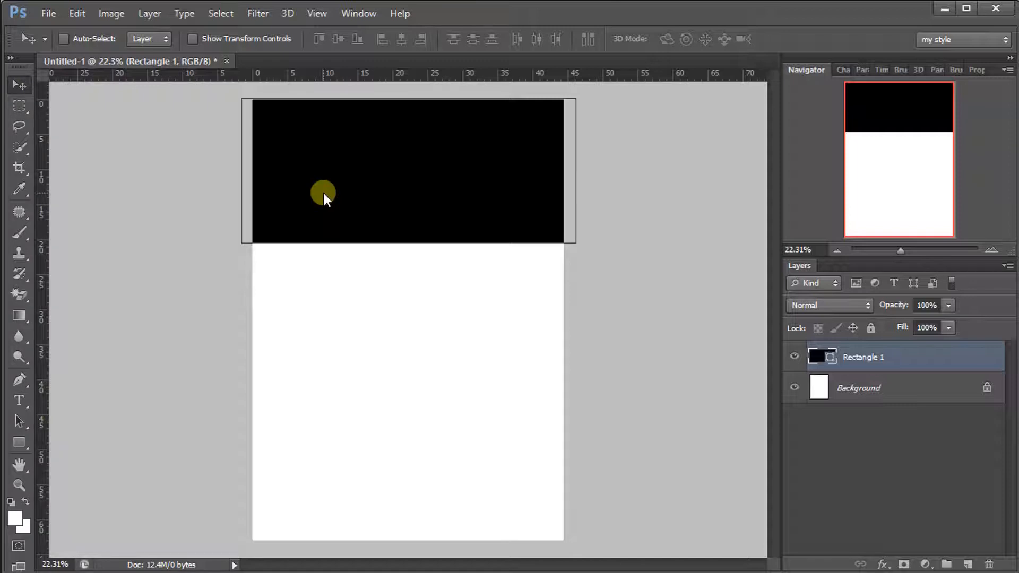
key(ctrl+t)
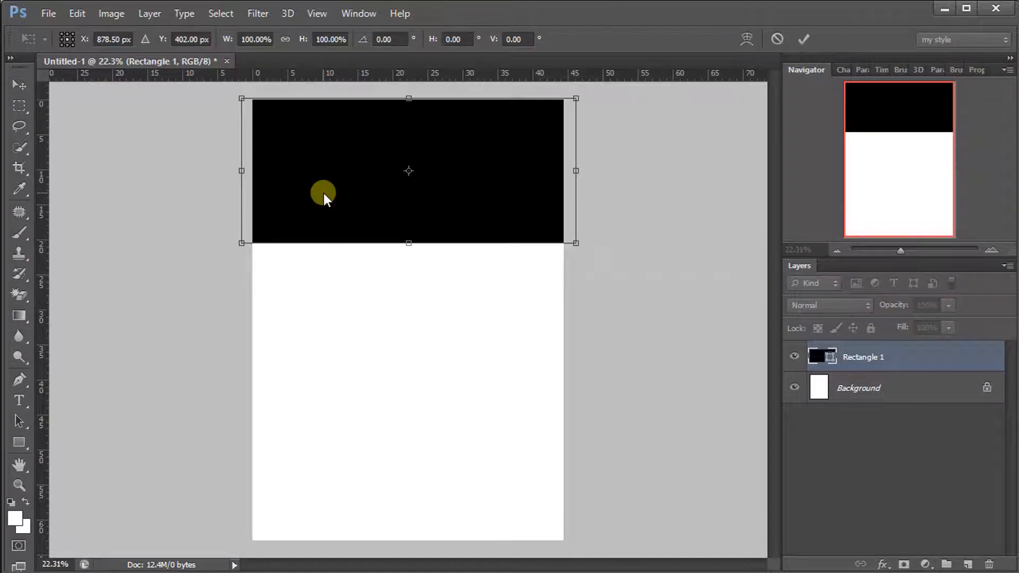
Warp the black rectangle's bottom edge into a smooth wave rising toward the right
right_click(506, 220)
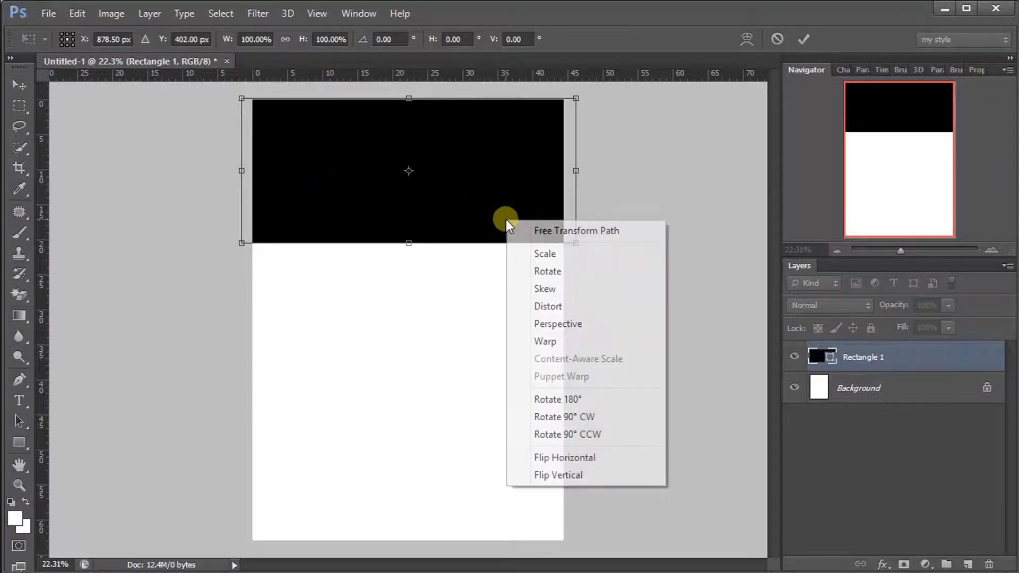
click(559, 342)
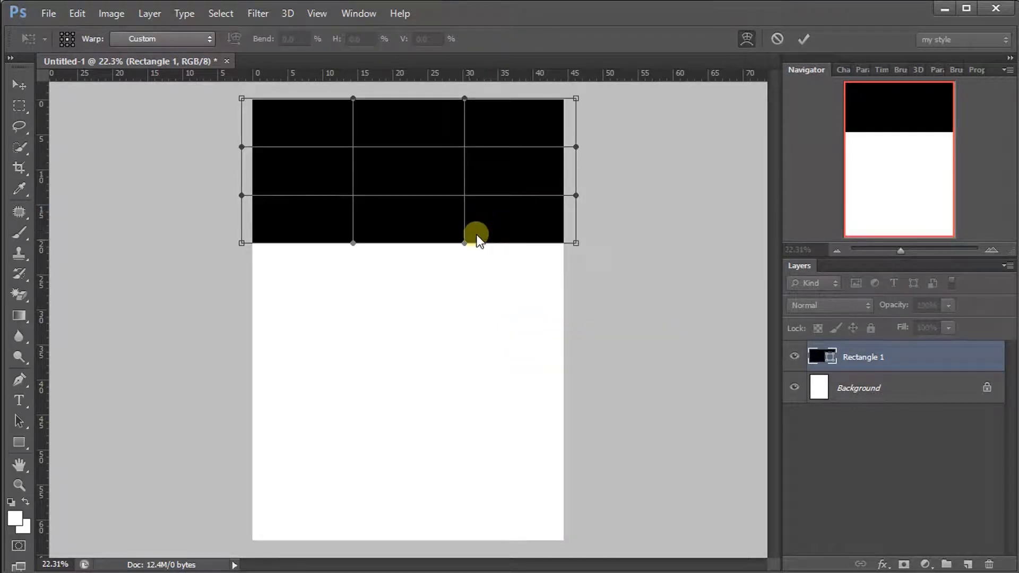
drag(465, 243, 461, 164)
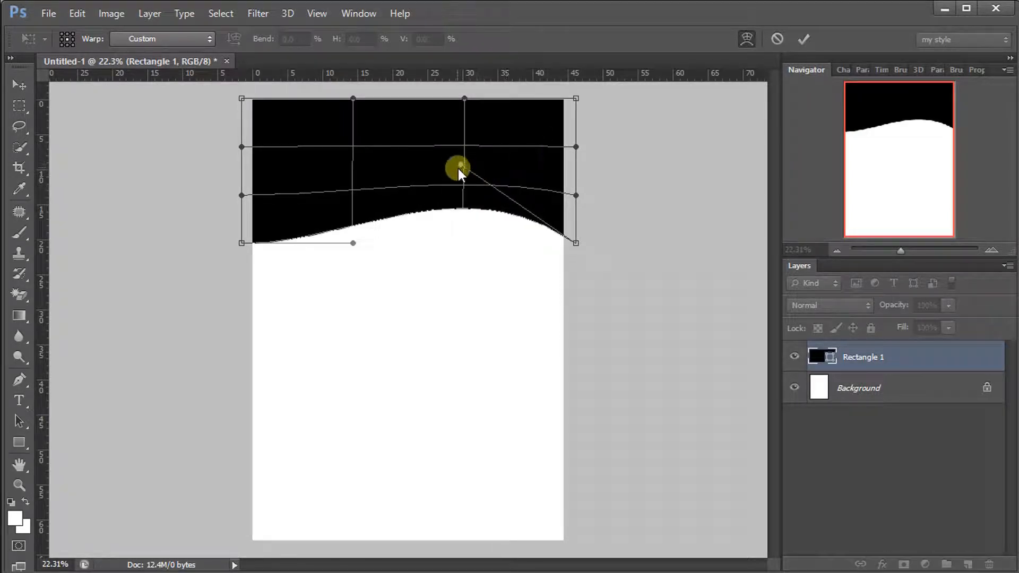
mouse_move(458, 168)
mouse_down()
mouse_move(459, 176)
mouse_move(456, 157)
mouse_up()
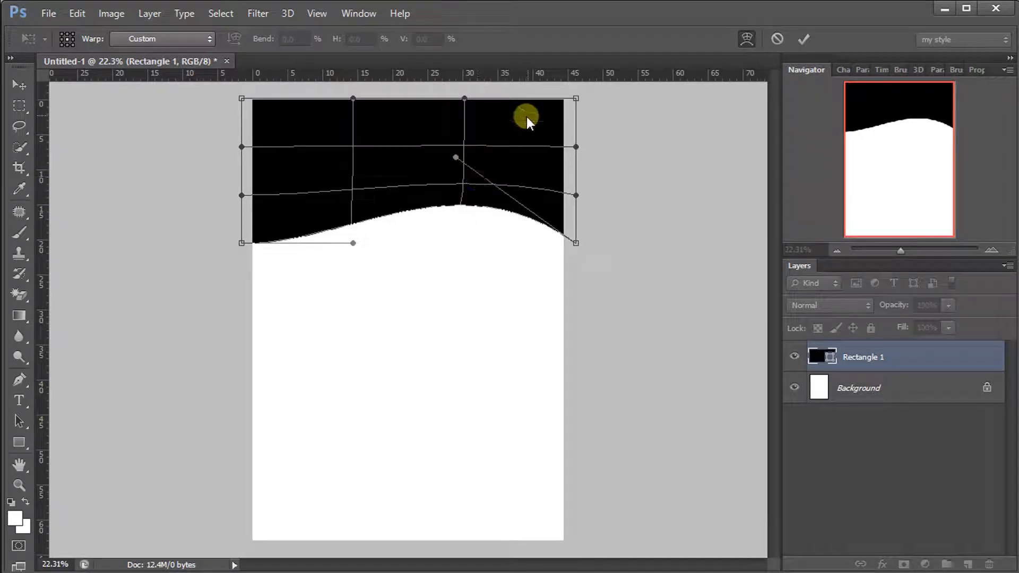
drag(574, 243, 576, 233)
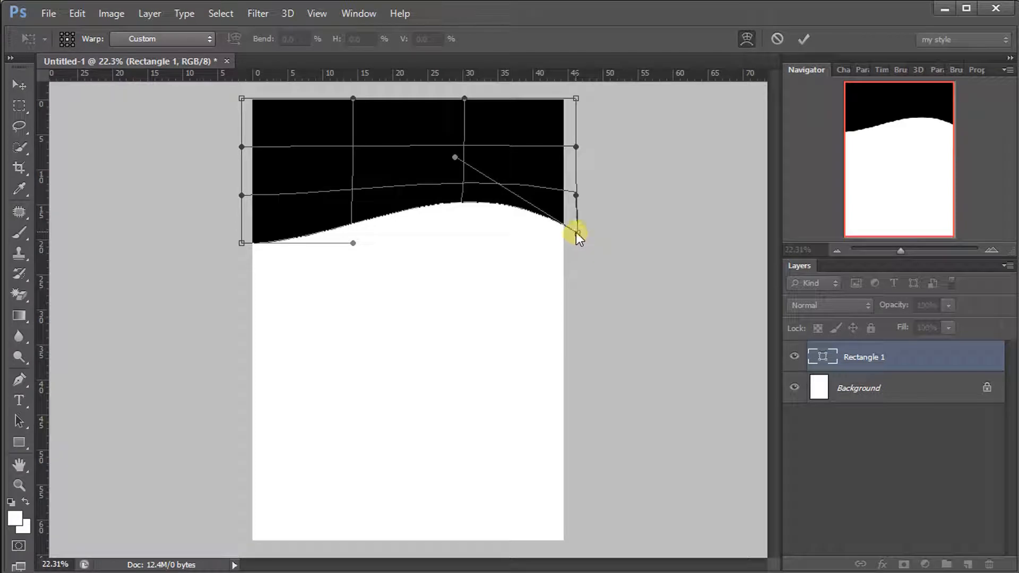
click(799, 39)
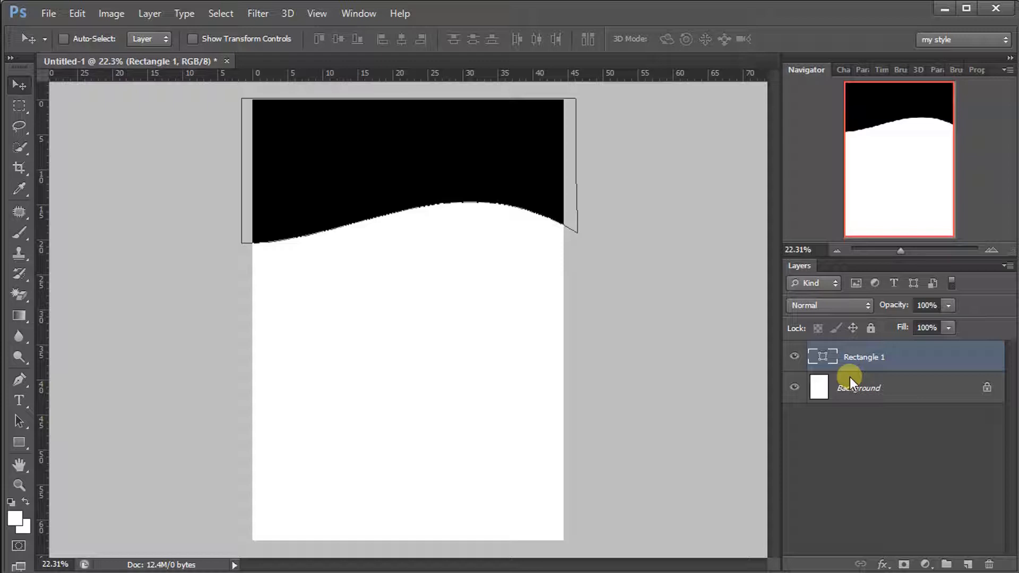
Duplicate the wavy rectangle, flip it vertically at -100% height, and move it to the page bottom
key(ctrl+j)
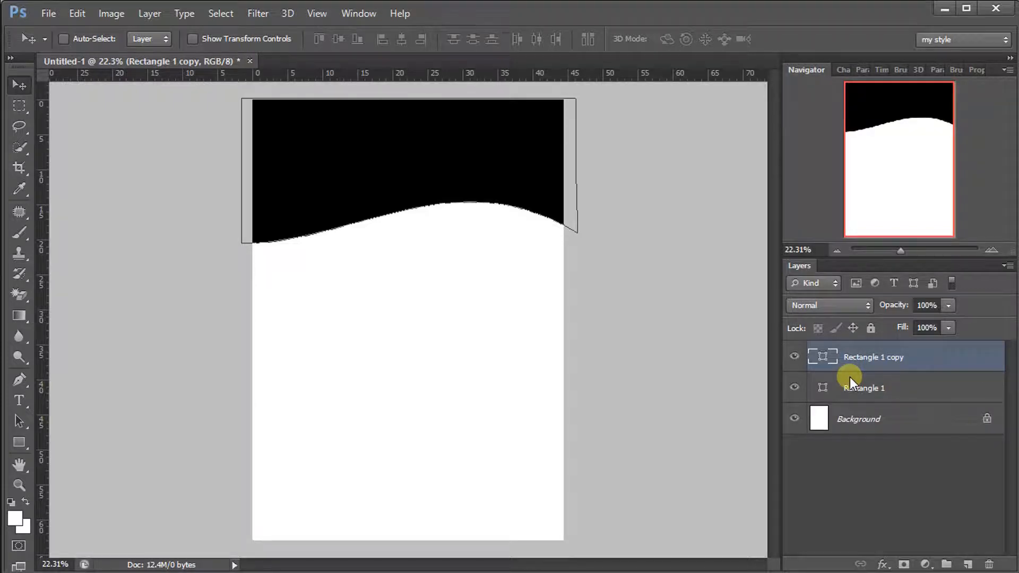
key(ctrl+t)
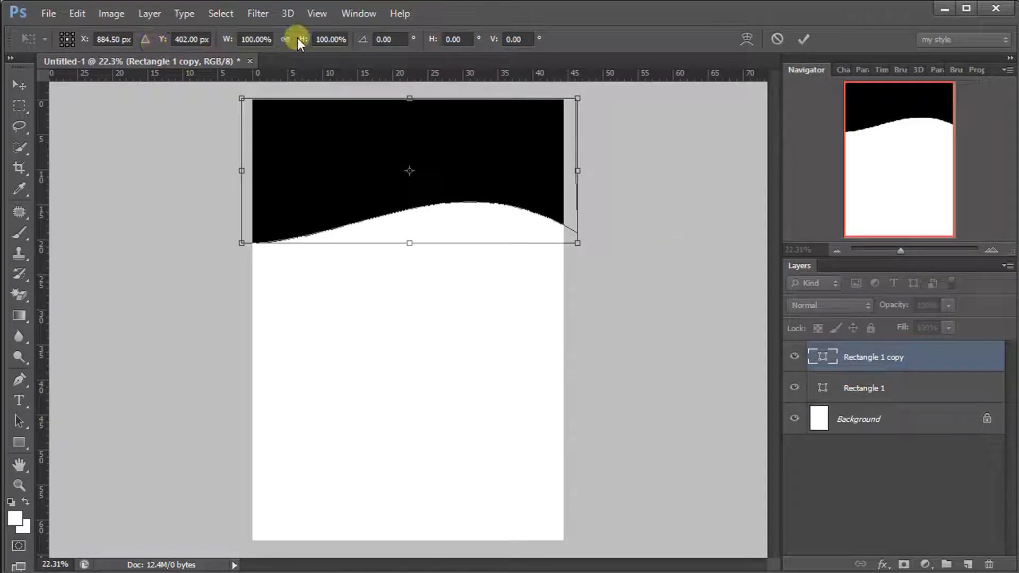
click(315, 41)
double_click(313, 38)
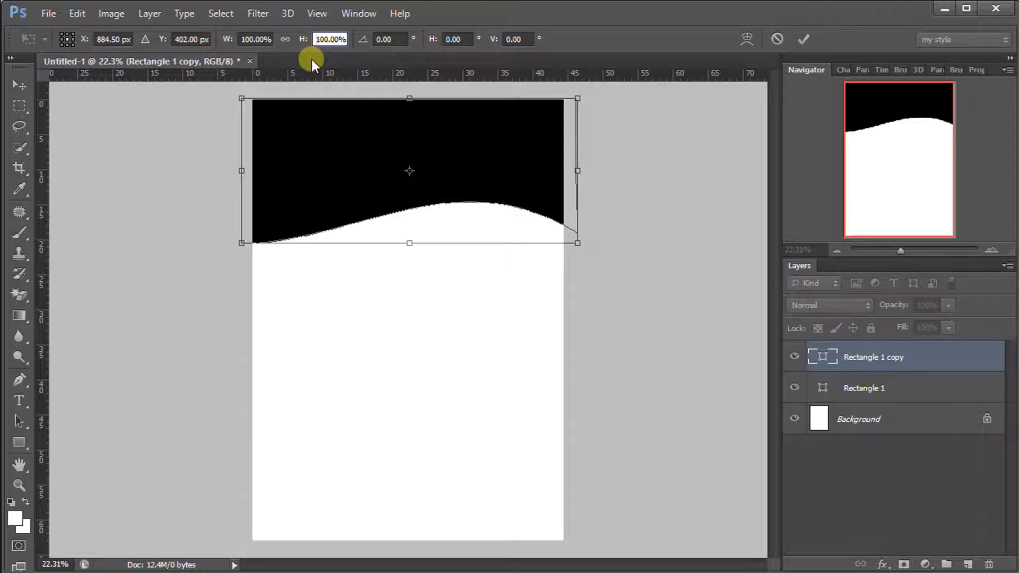
text(-)
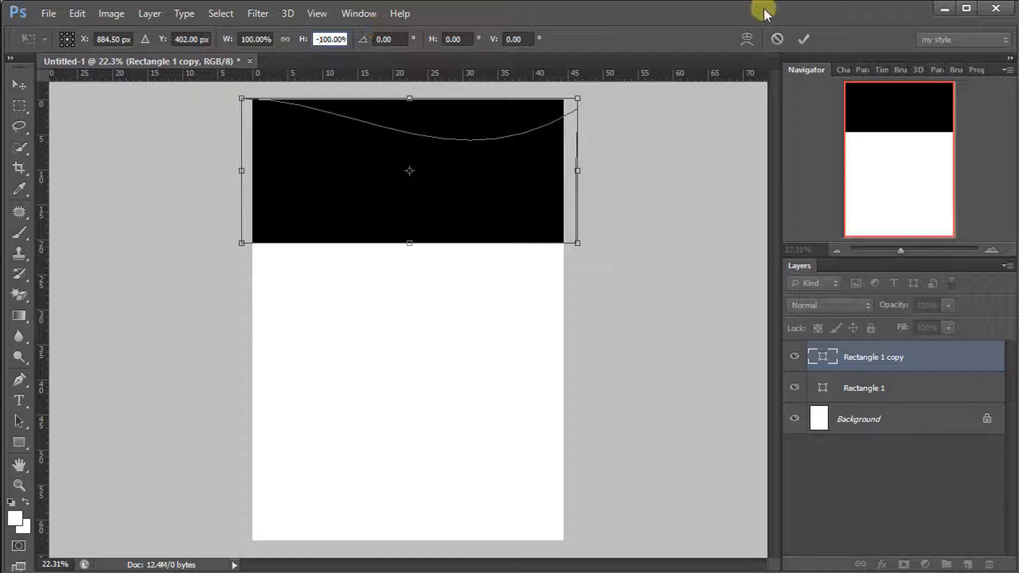
click(803, 39)
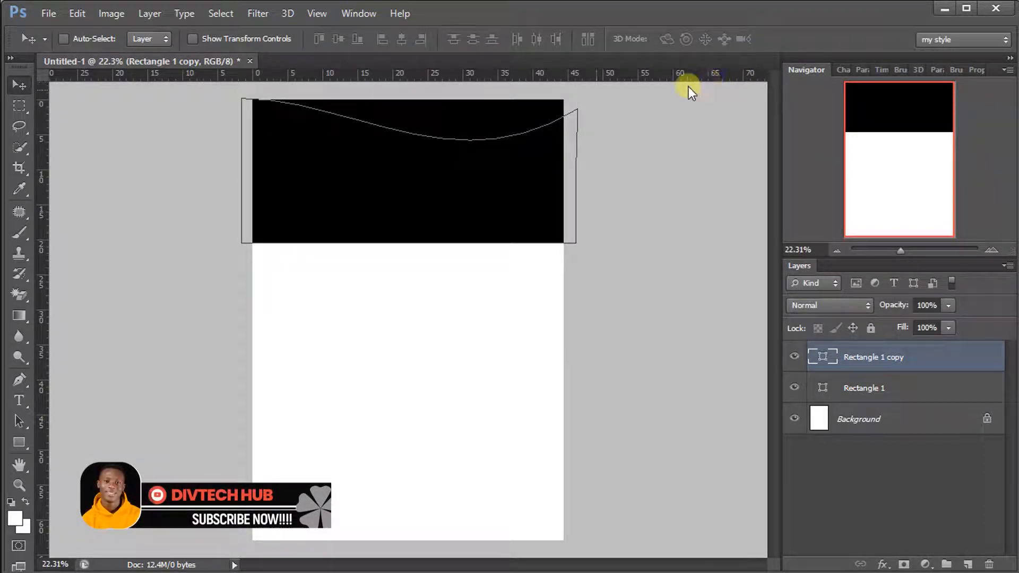
drag(348, 178, 363, 474)
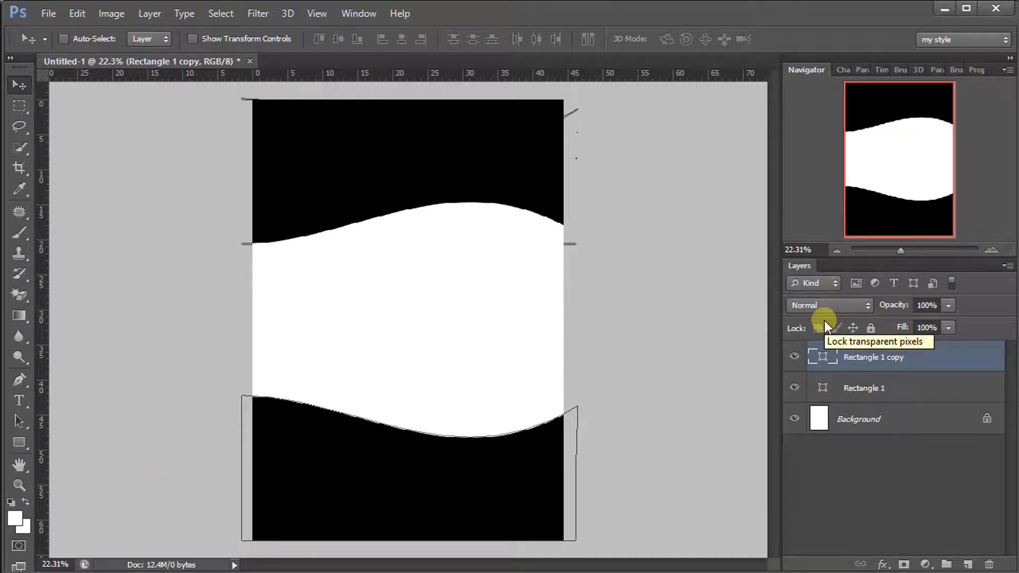
Warp the bottom band's top edge into a deeper sweeping curve with raised ends
key(ctrl+t)
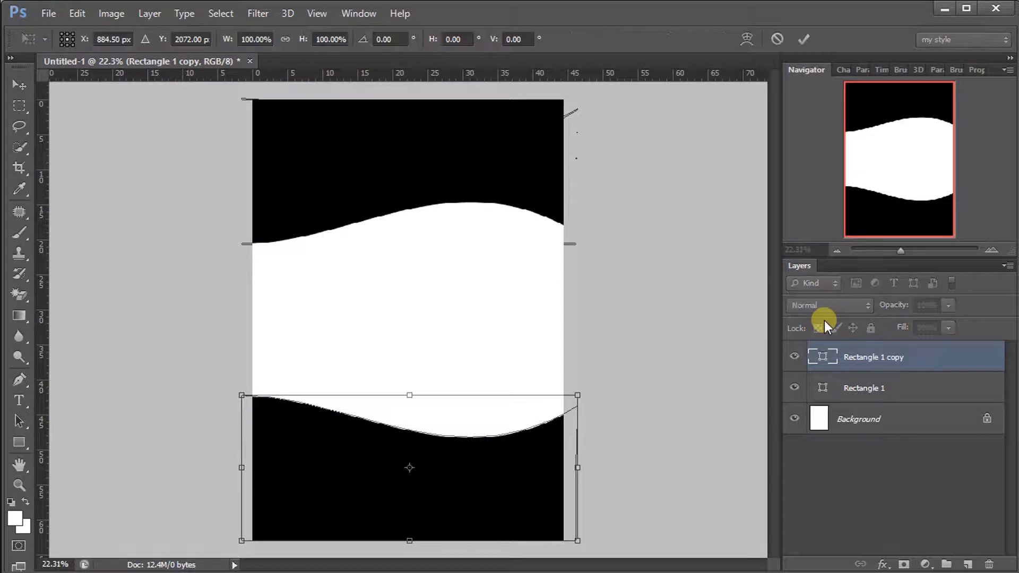
right_click(428, 437)
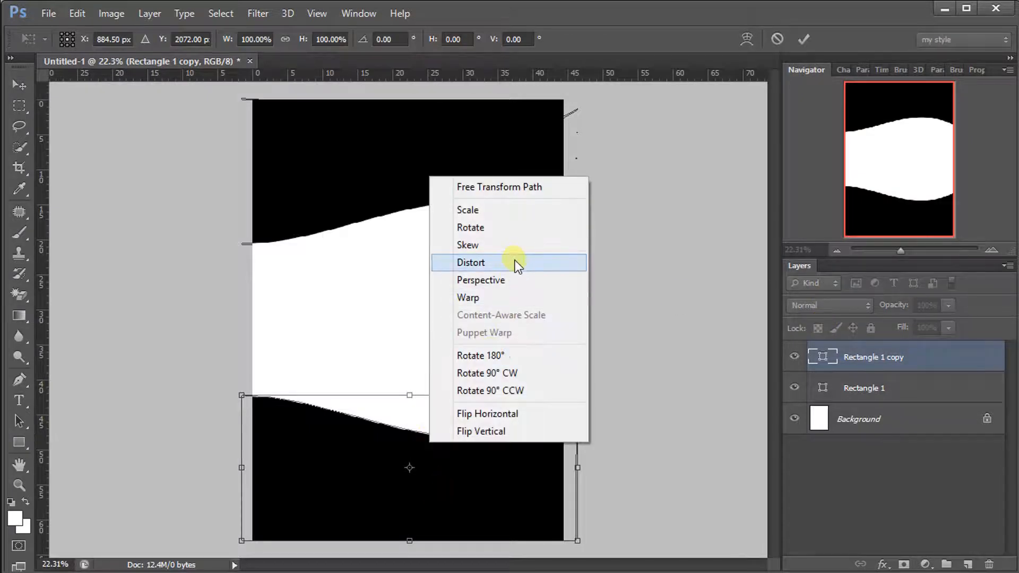
click(509, 303)
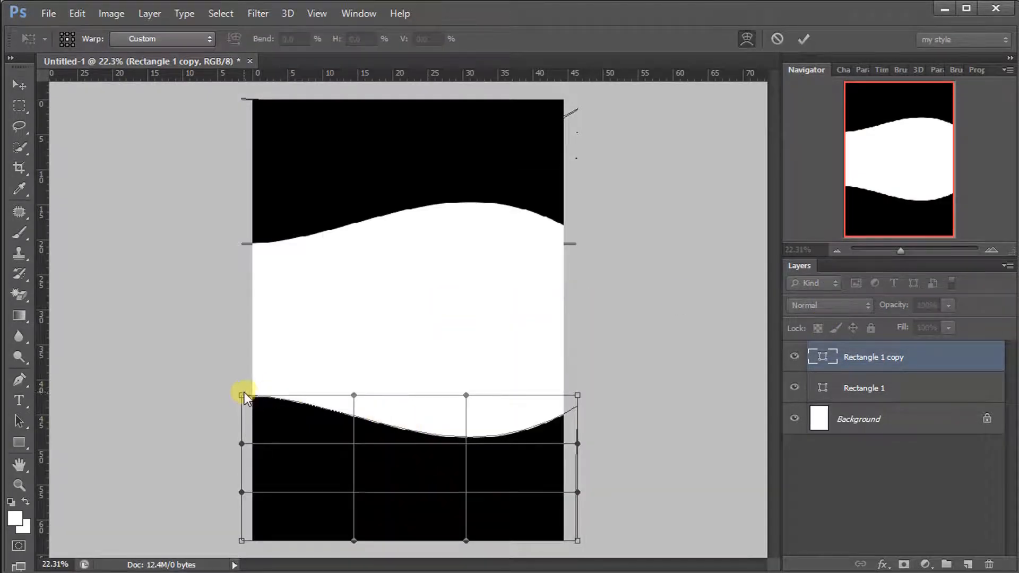
drag(241, 395, 241, 374)
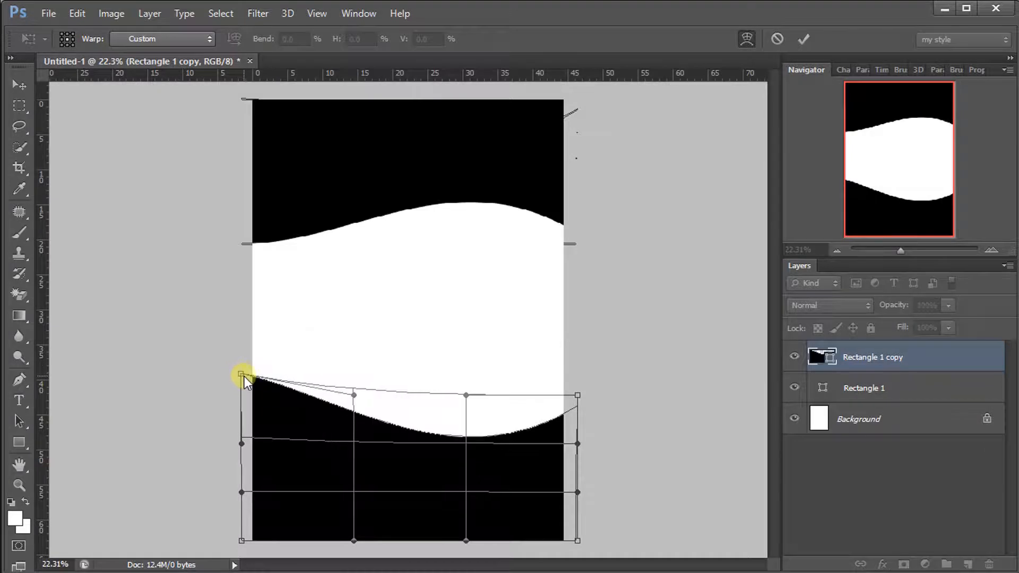
drag(352, 396, 337, 380)
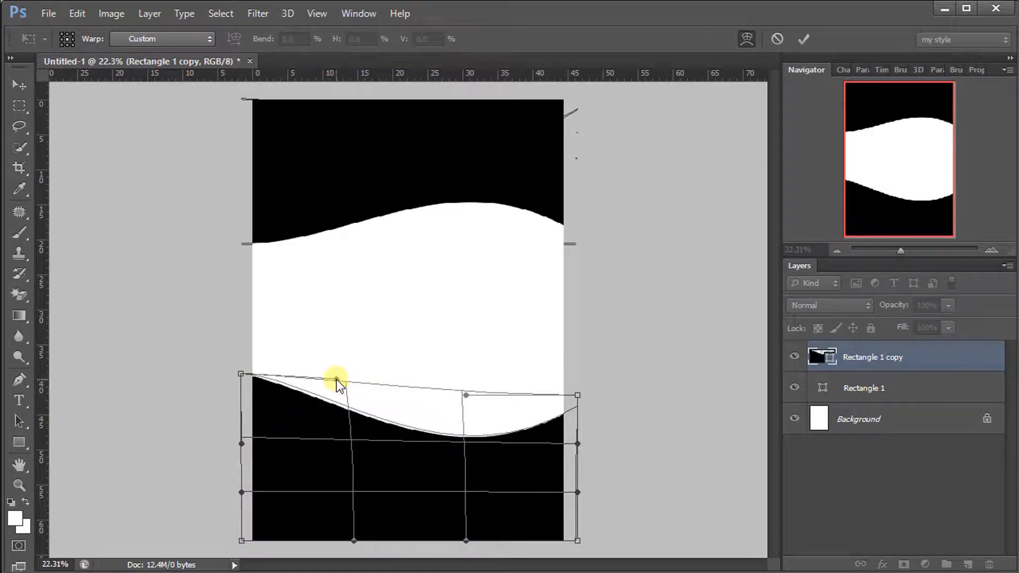
drag(577, 397, 576, 373)
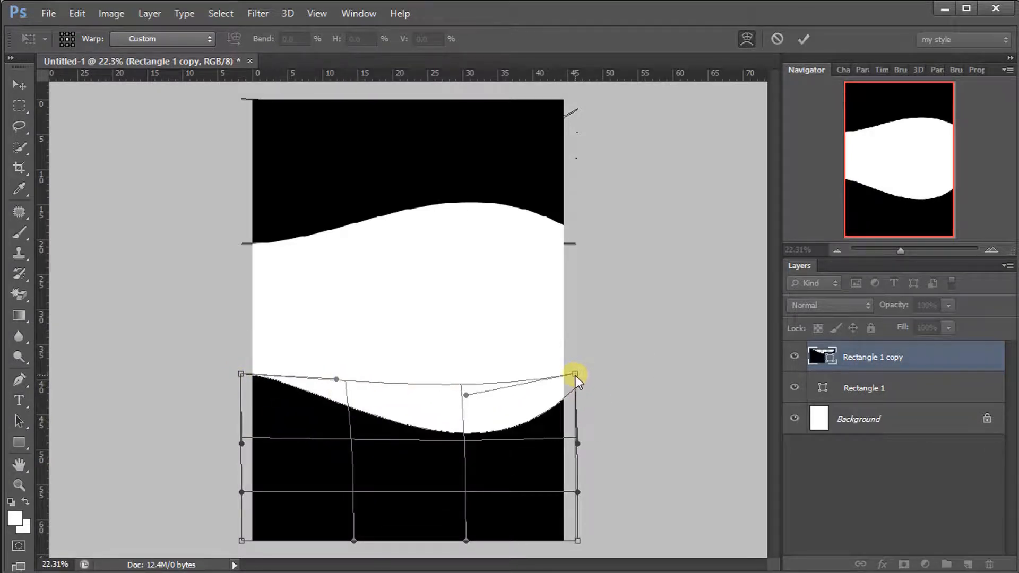
drag(460, 440, 463, 451)
drag(571, 396, 571, 384)
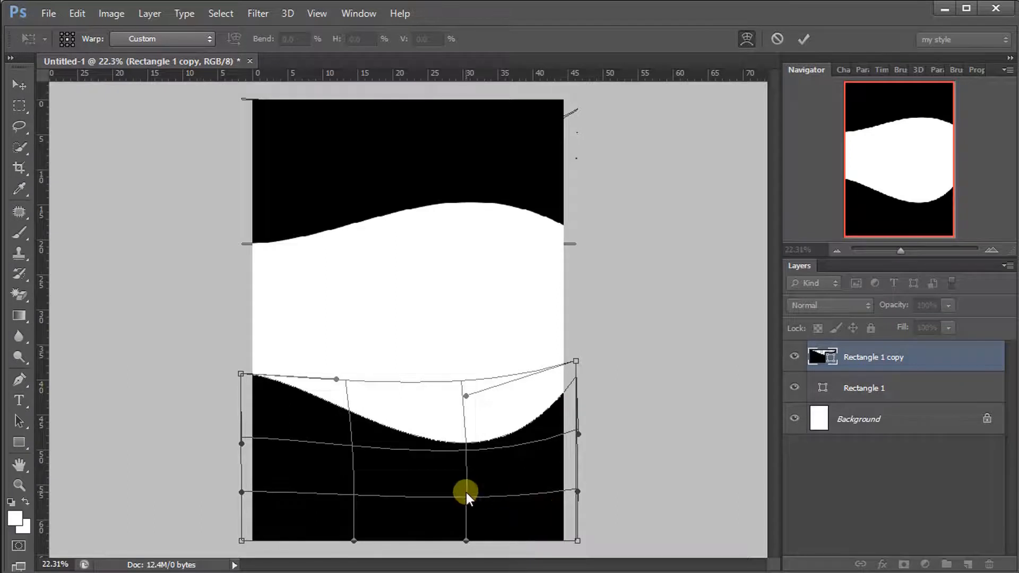
drag(477, 448, 484, 467)
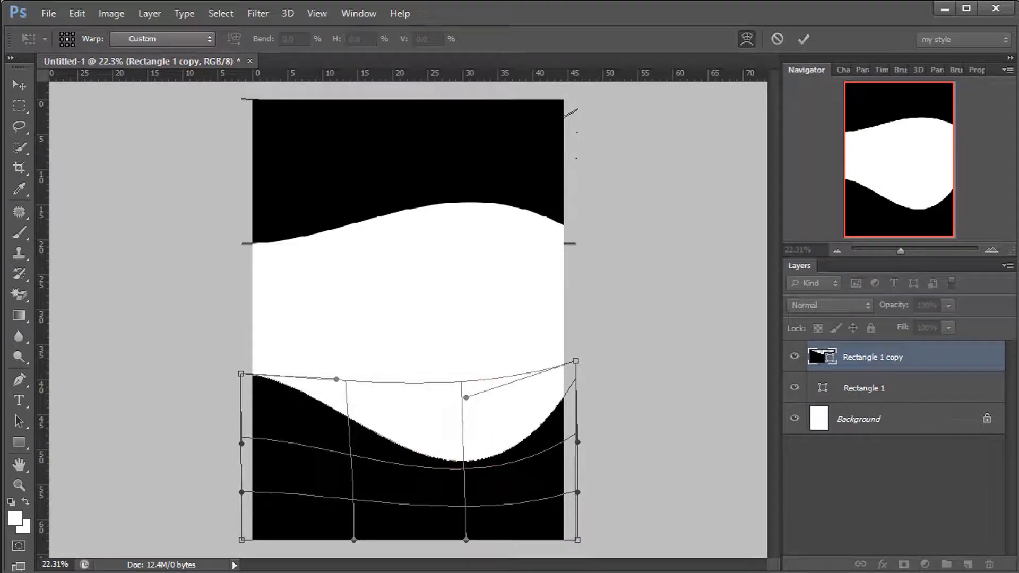
click(804, 39)
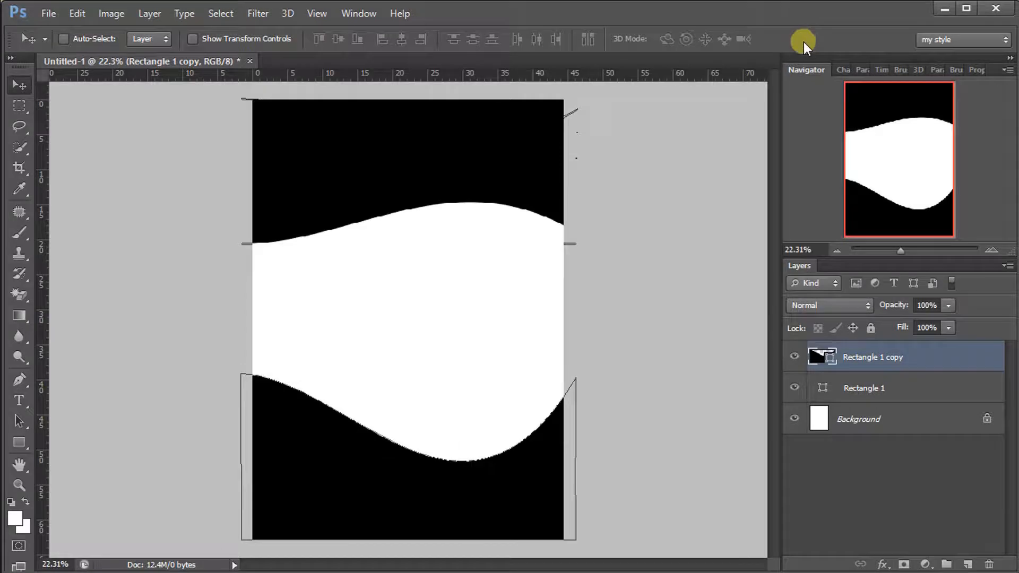
Fill the top wave shape with orange #da5c00
double_click(824, 388)
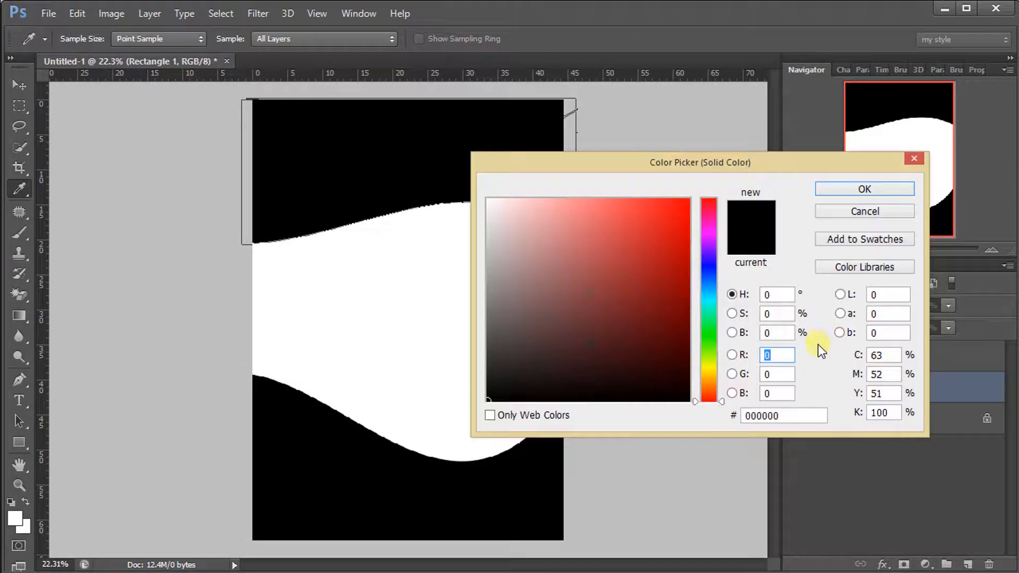
drag(704, 402, 709, 384)
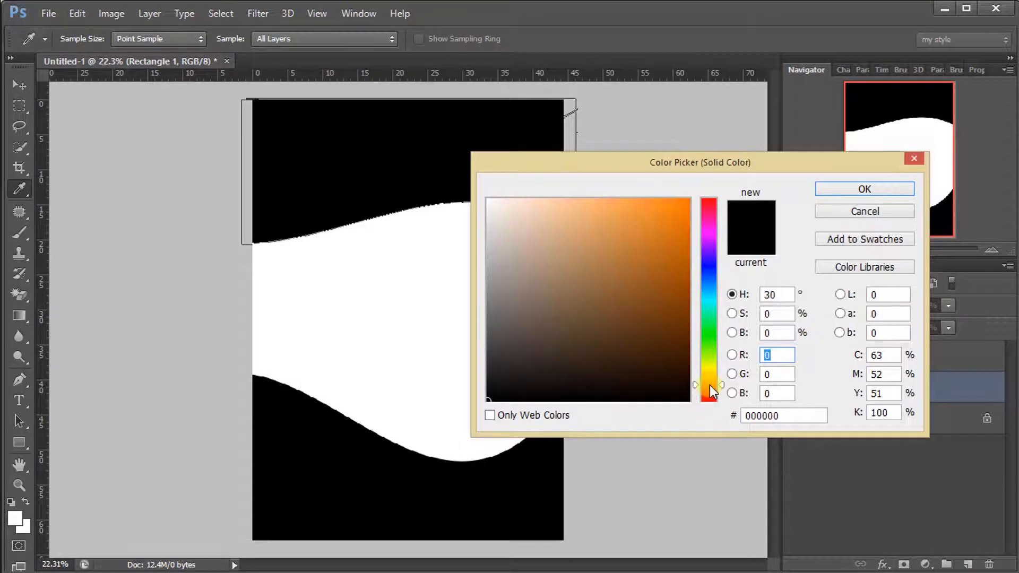
drag(680, 214, 734, 182)
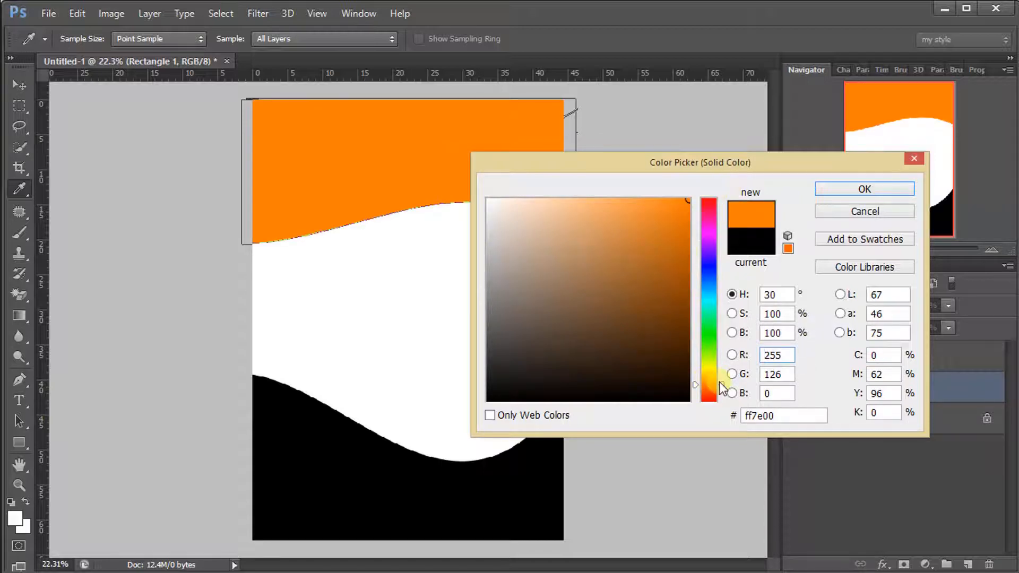
drag(682, 224, 691, 235)
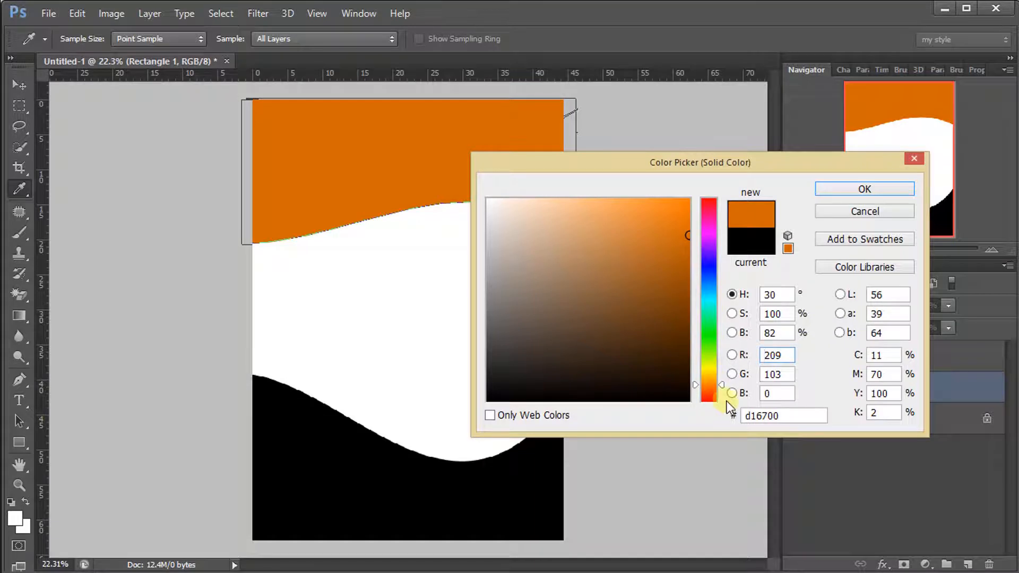
drag(712, 386, 709, 388)
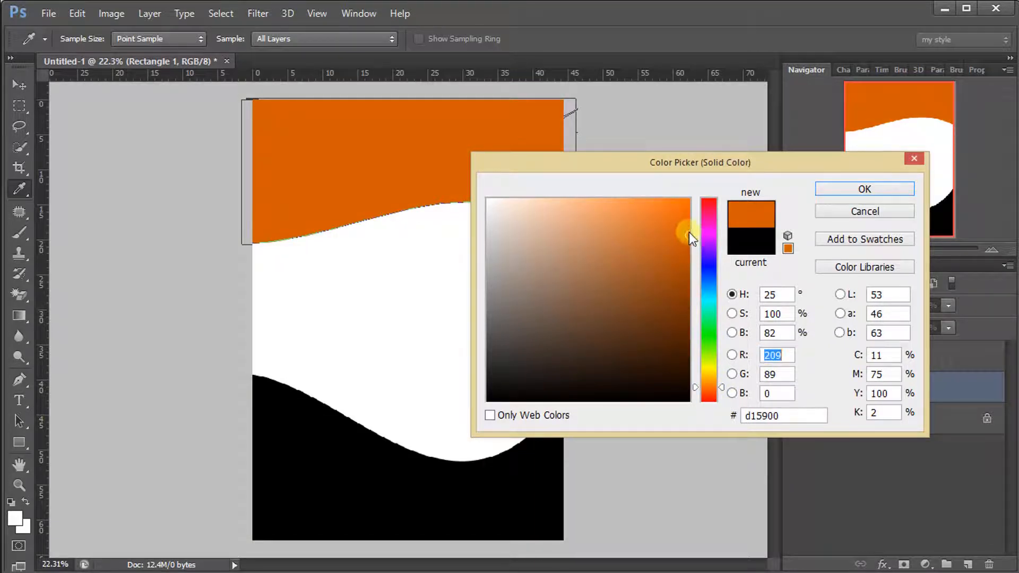
drag(689, 233, 696, 229)
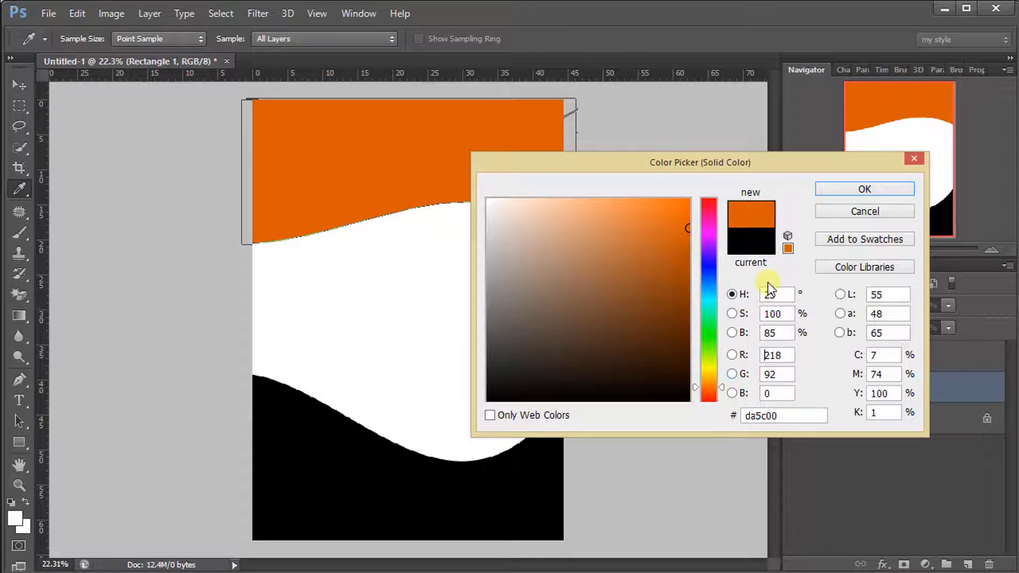
click(784, 418)
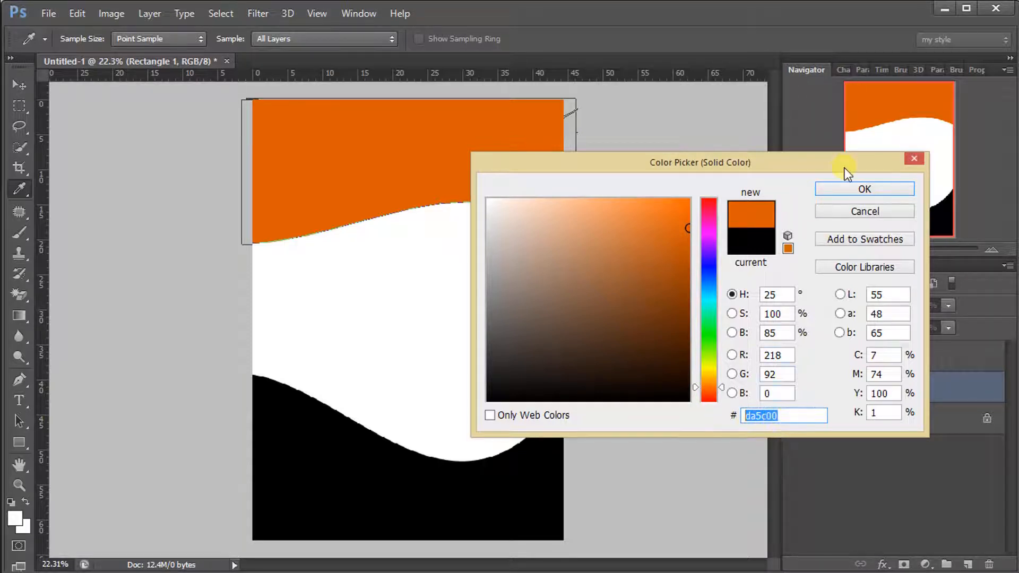
click(844, 189)
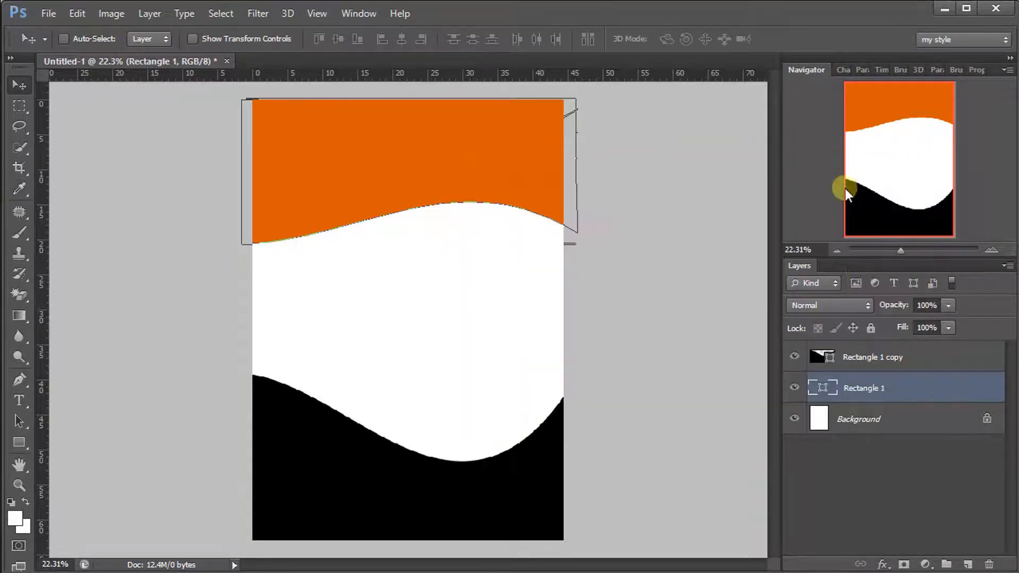
Fill the bottom wave with the same orange sampled from the top shape
double_click(829, 358)
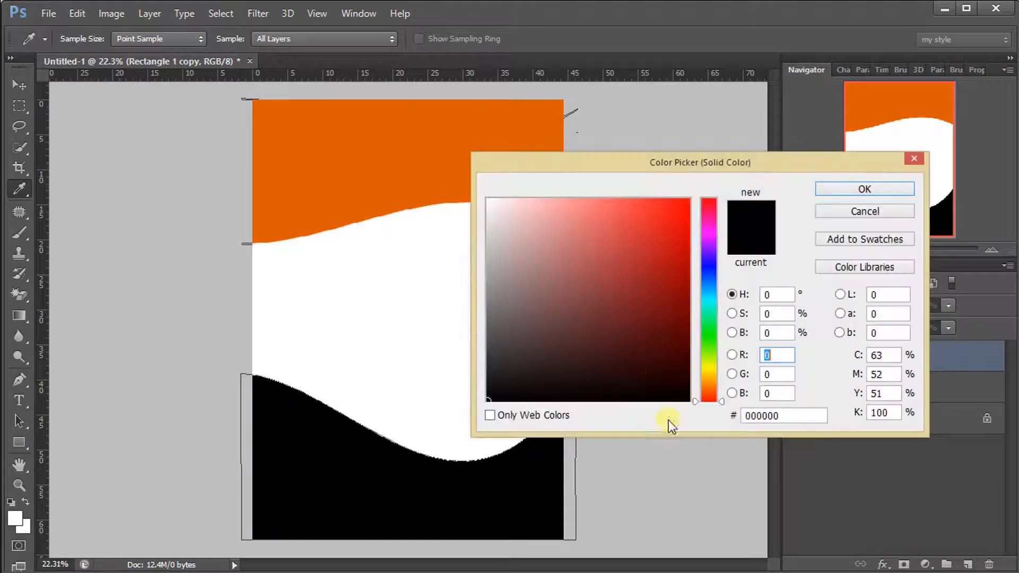
click(417, 159)
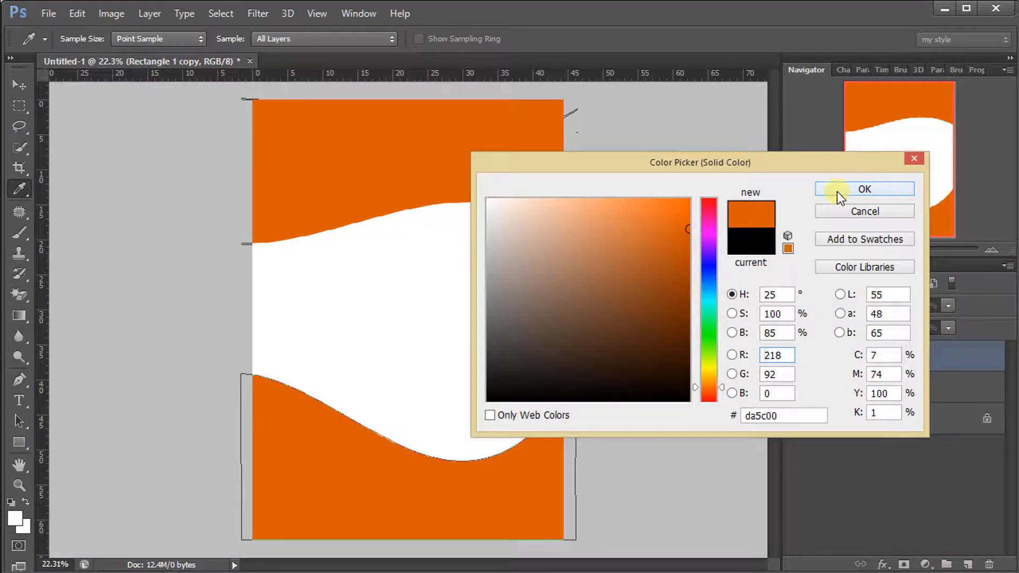
click(837, 192)
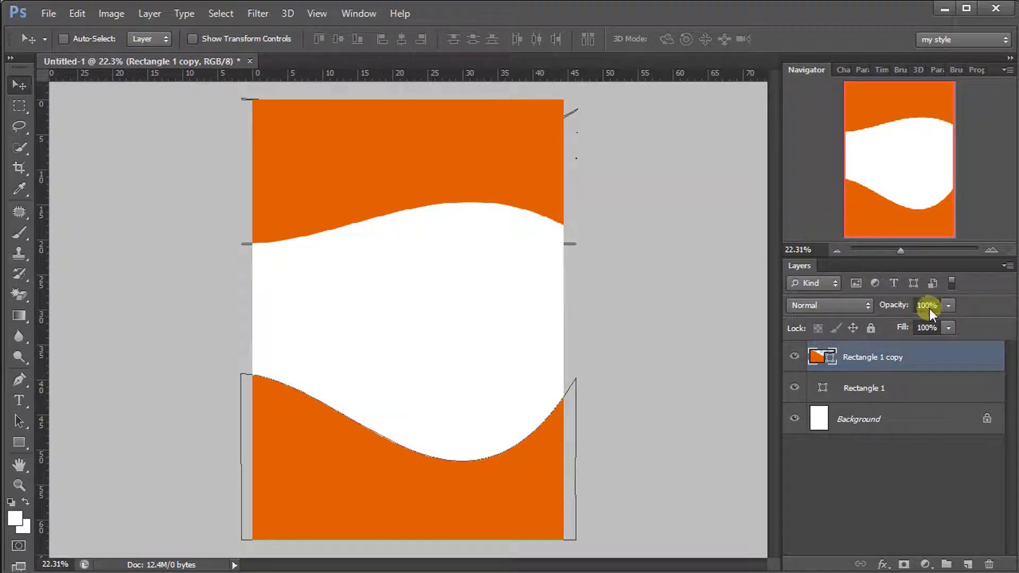
click(897, 386)
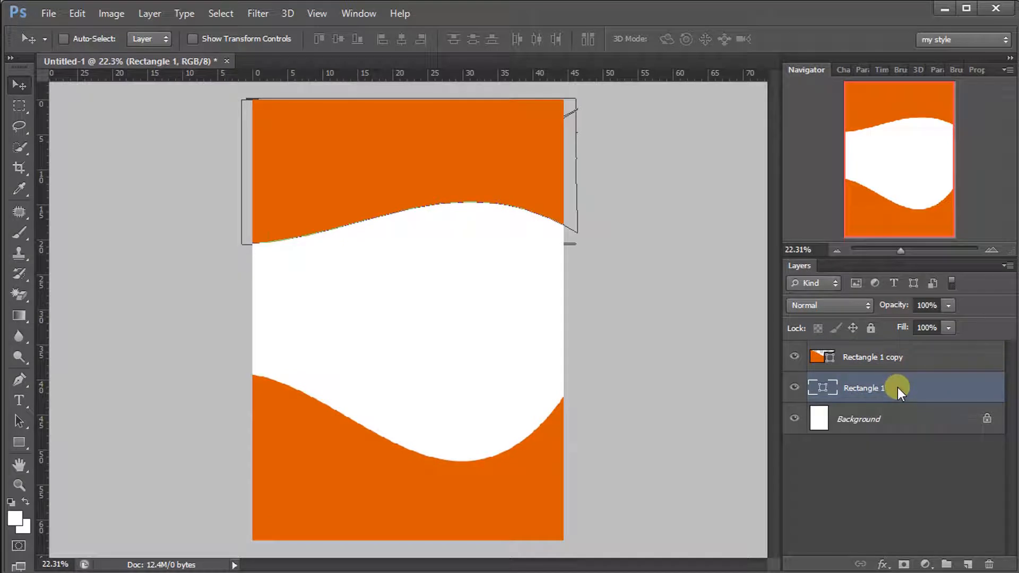
Duplicate the top orange wave and rotate the copy about 3.5° clockwise
key(ctrl+j)
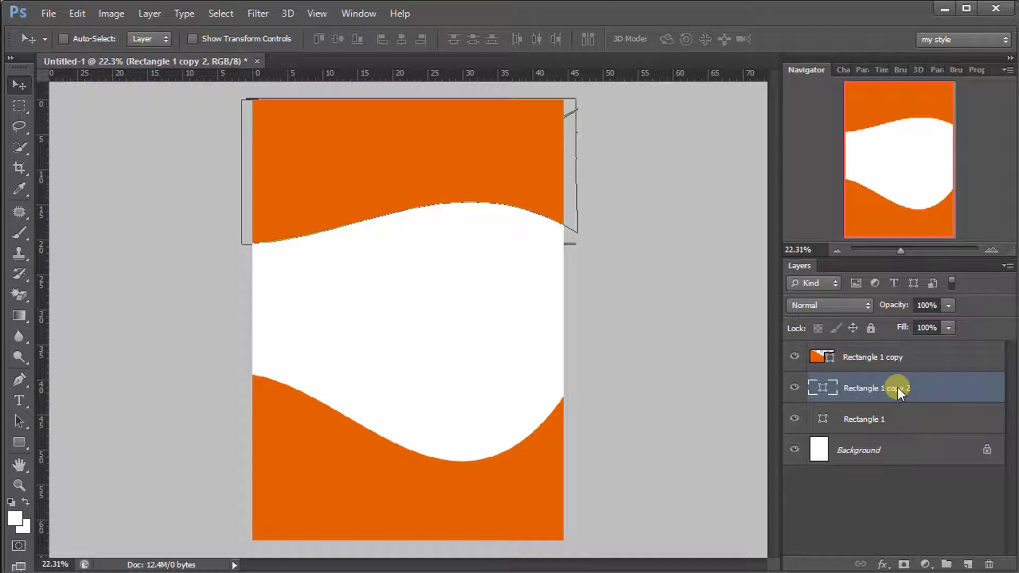
key(ctrl+t)
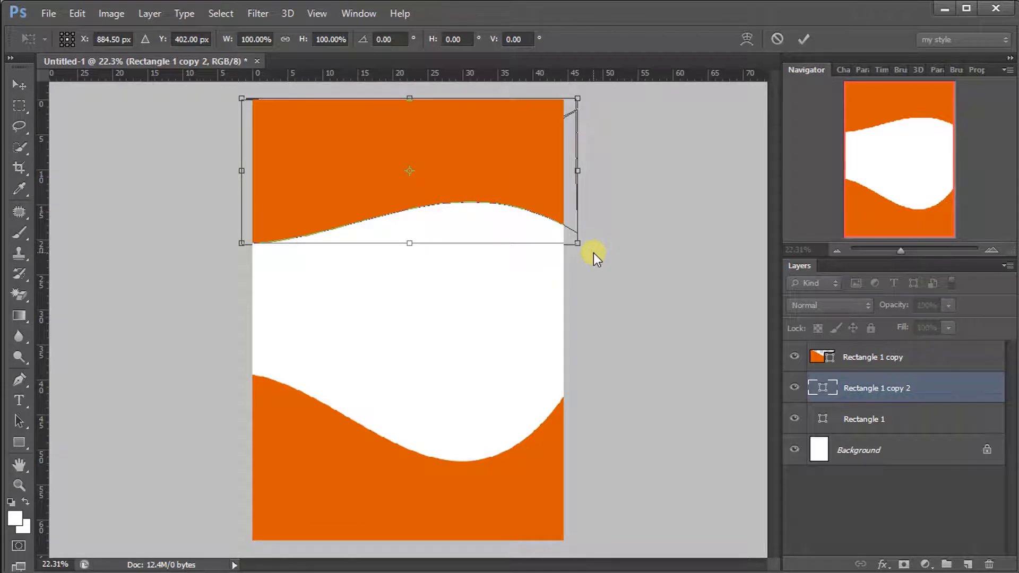
drag(596, 257, 595, 273)
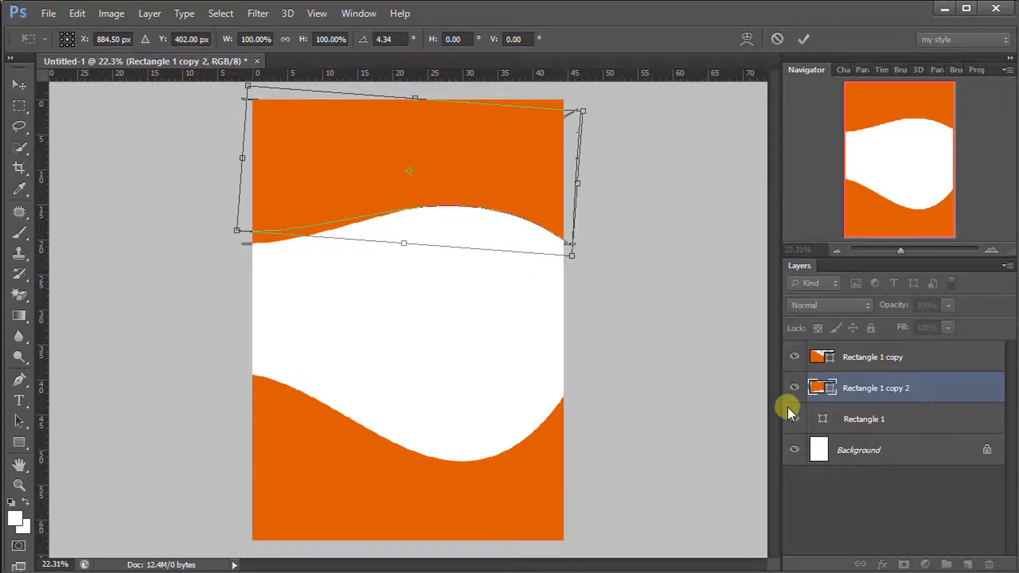
click(803, 41)
Fill the rotated copy white and move it below Rectangle 1 in the layer stack
double_click(832, 388)
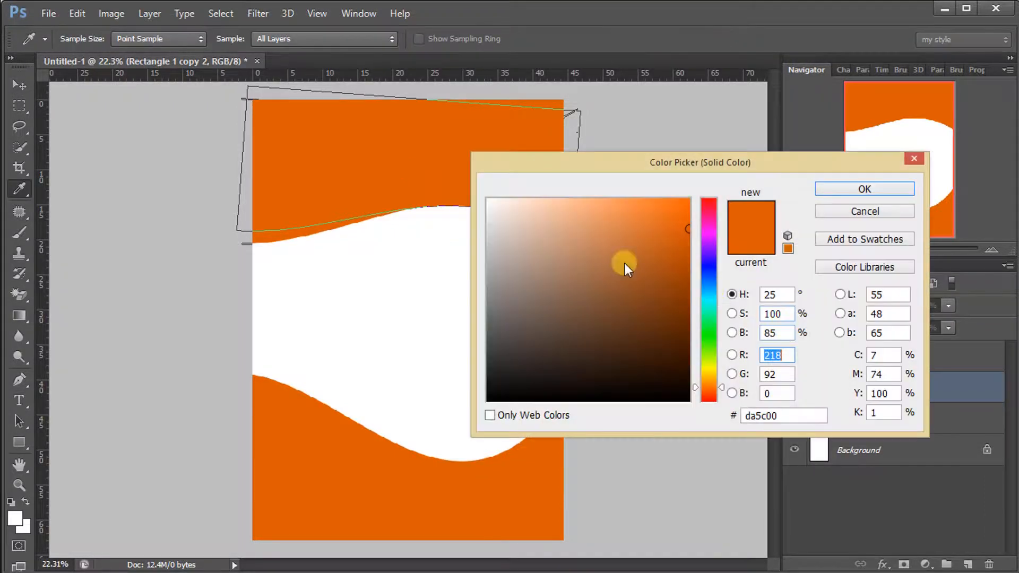
click(488, 200)
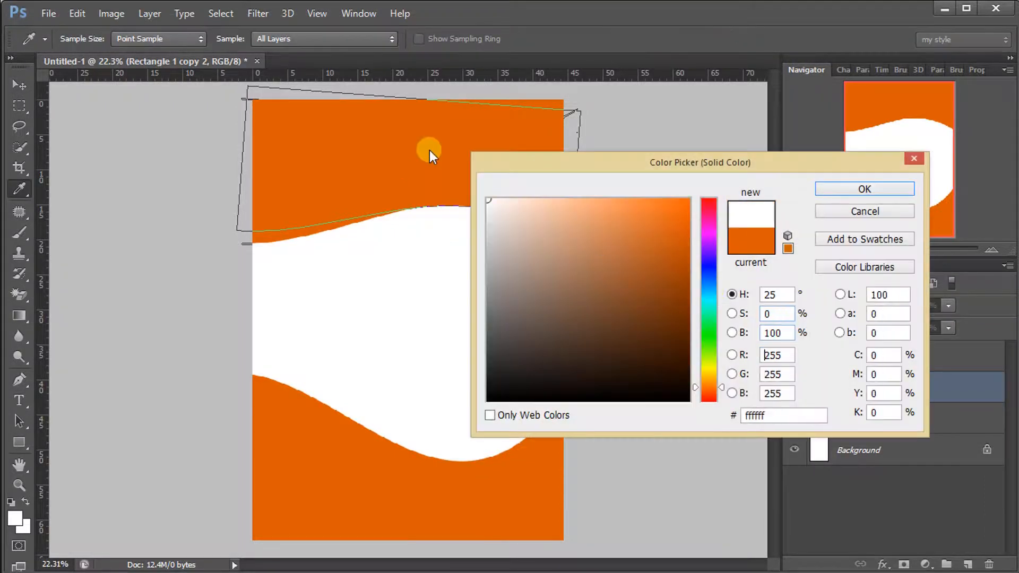
click(831, 191)
drag(884, 384, 881, 424)
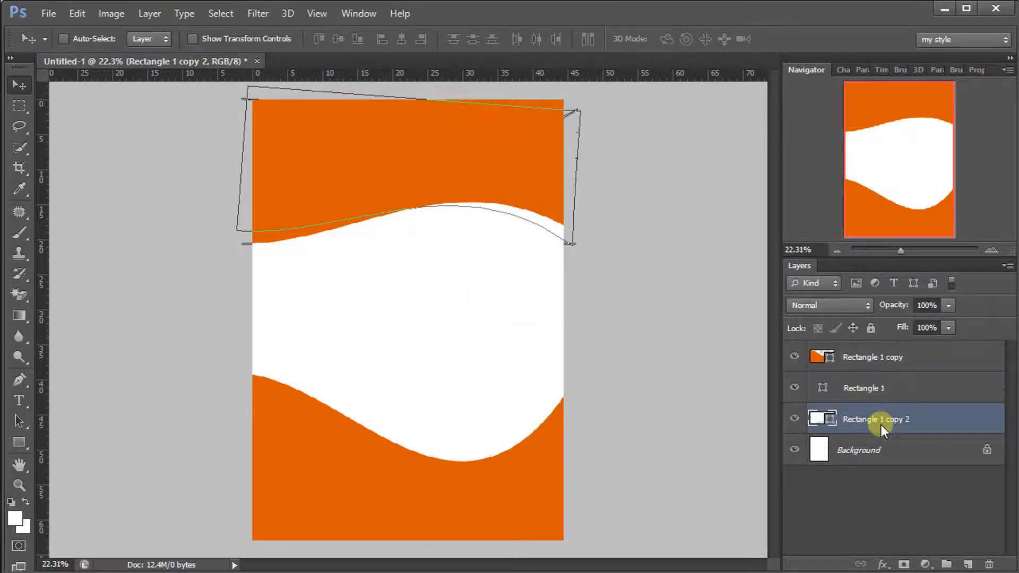
click(910, 489)
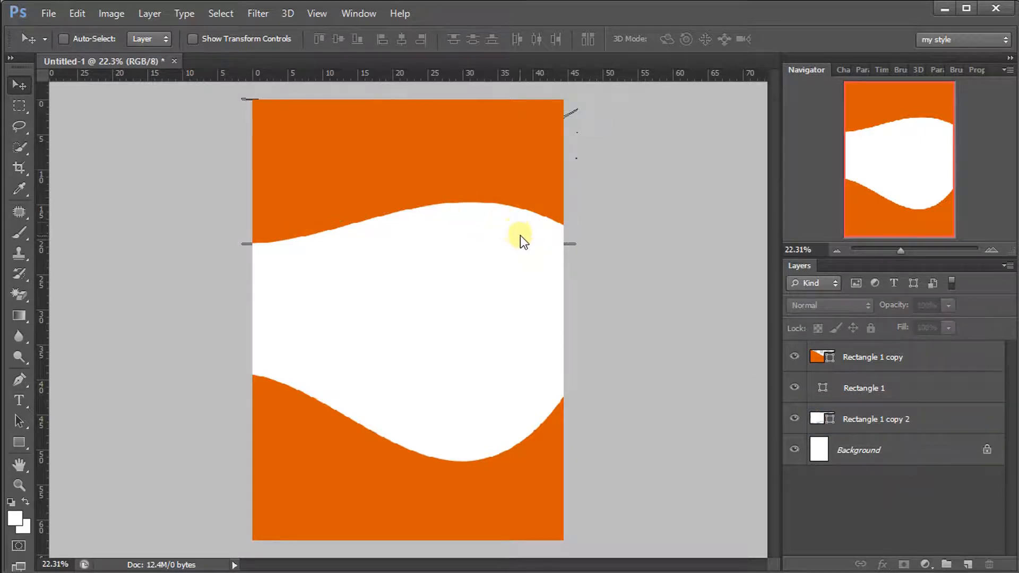
click(857, 418)
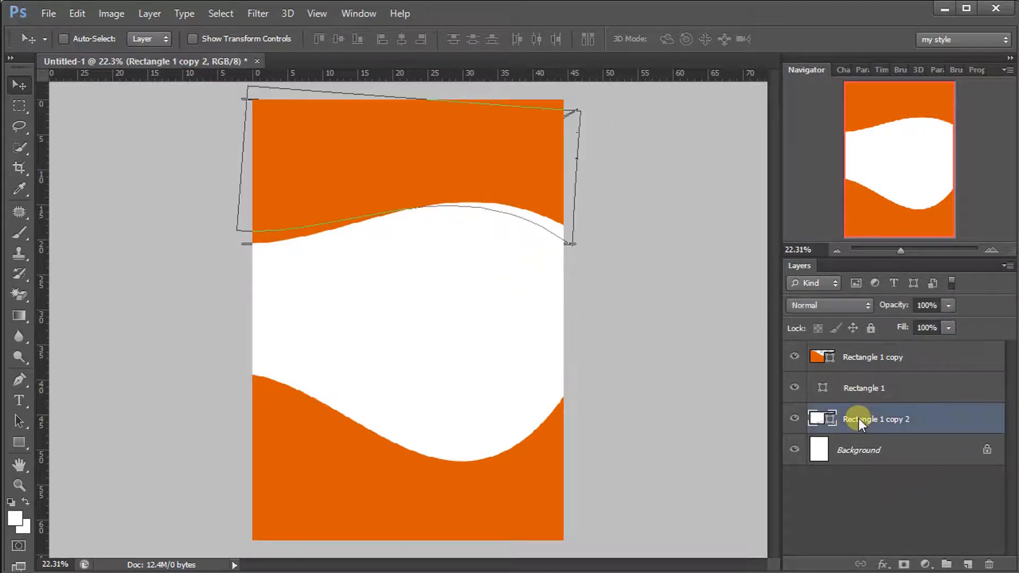
click(867, 449)
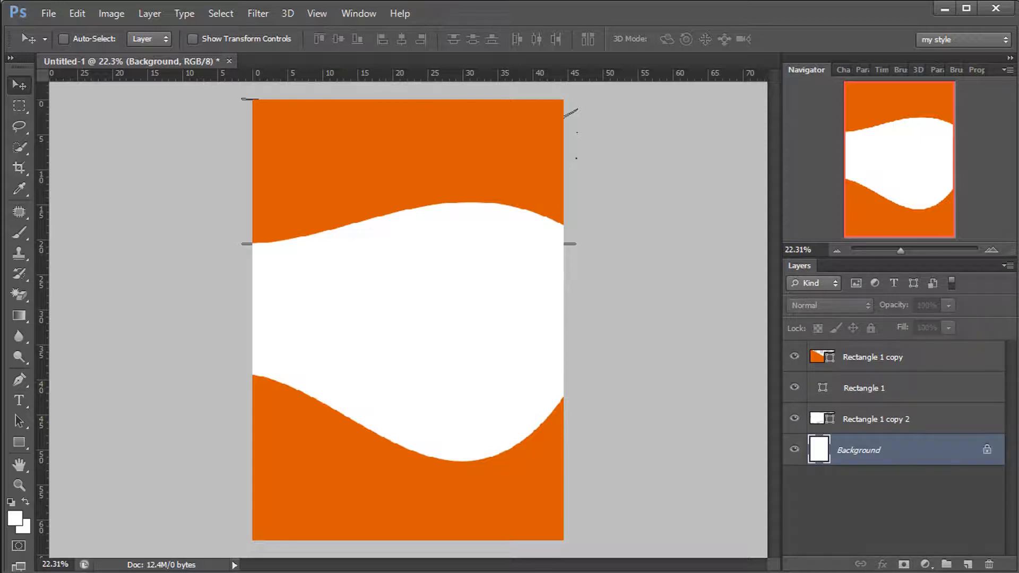
Place the khaki-outfit fashion photo from the resources folder into the flyer
click(42, 16)
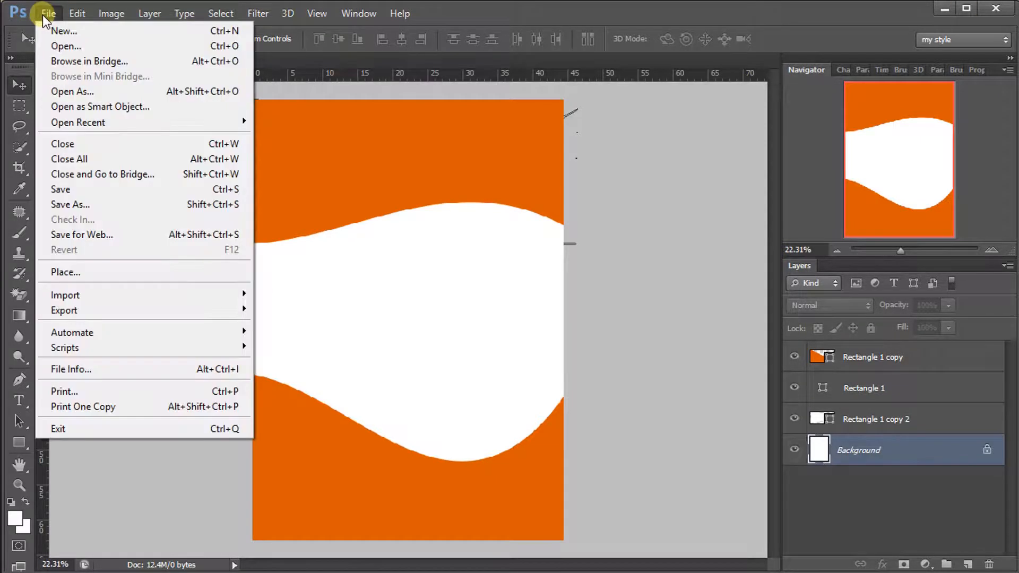
click(95, 268)
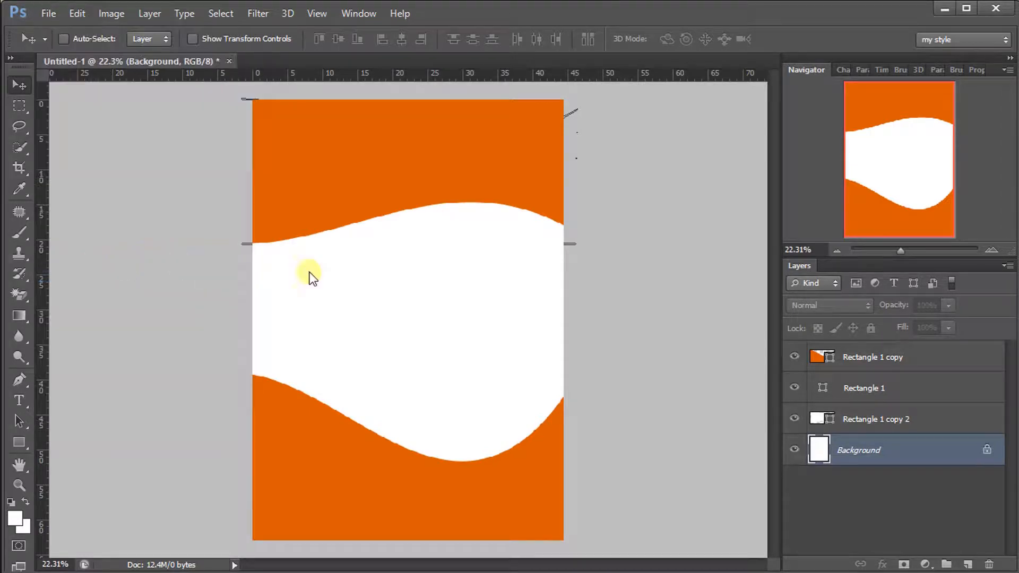
click(496, 293)
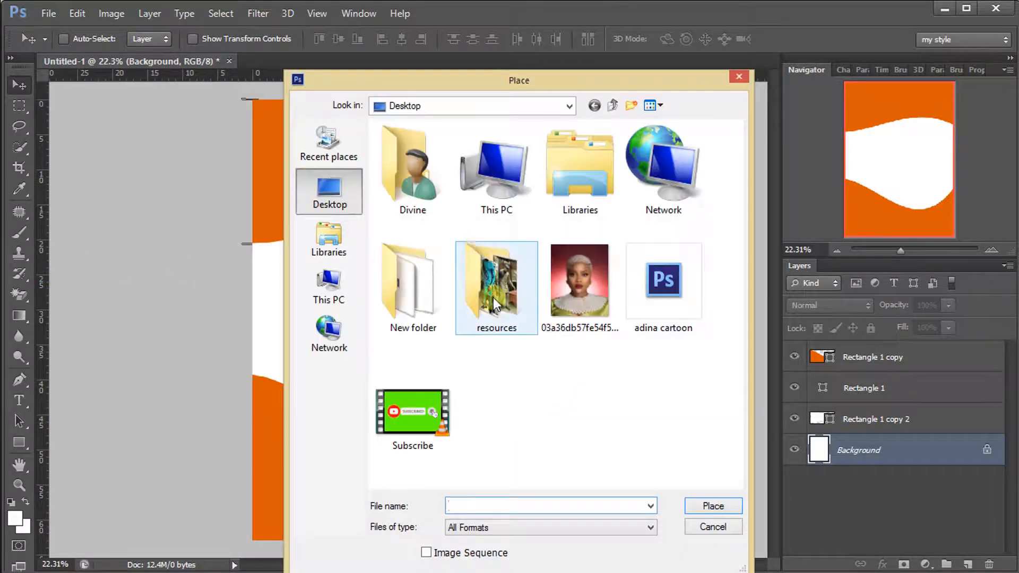
double_click(496, 292)
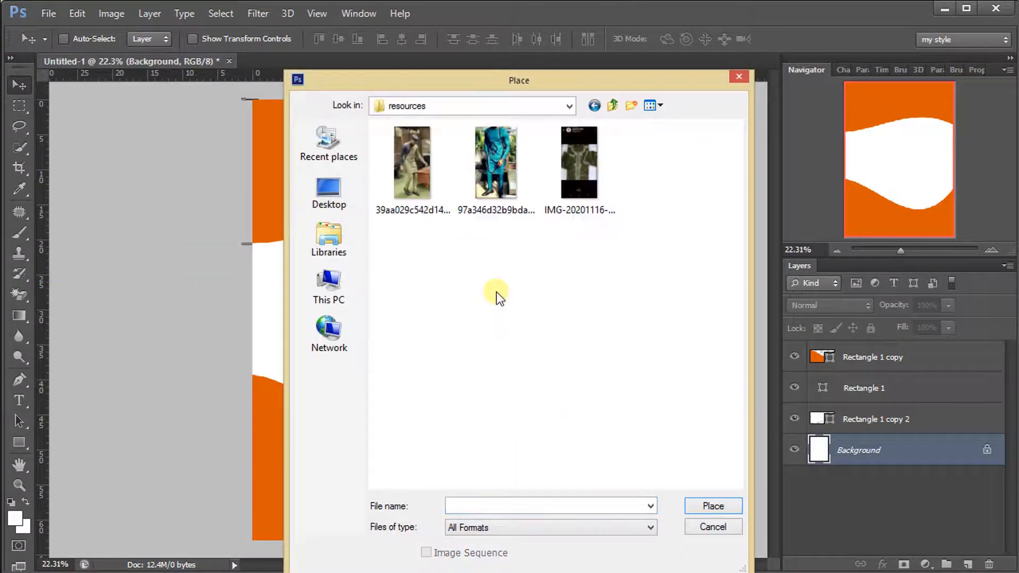
double_click(407, 159)
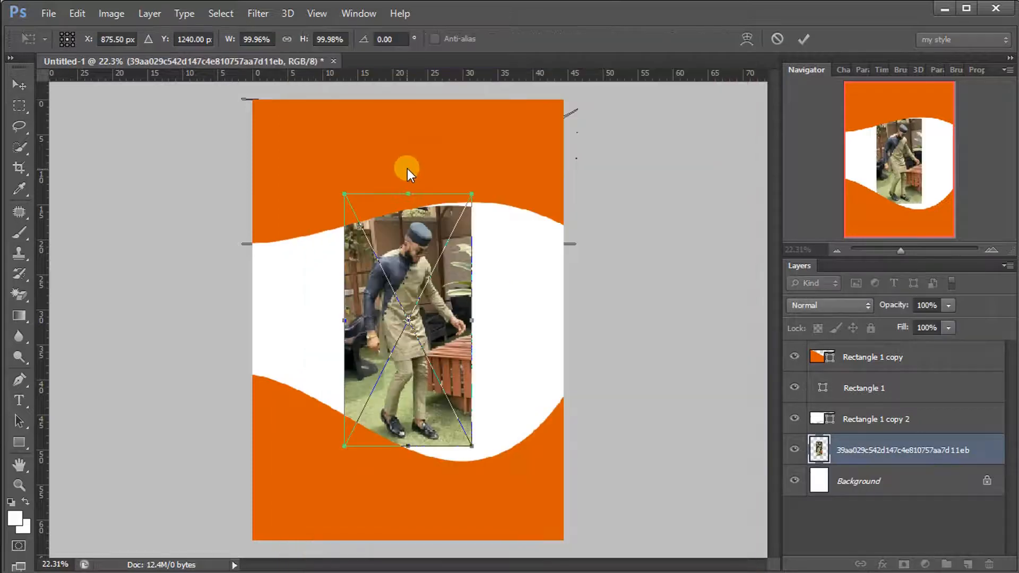
click(805, 39)
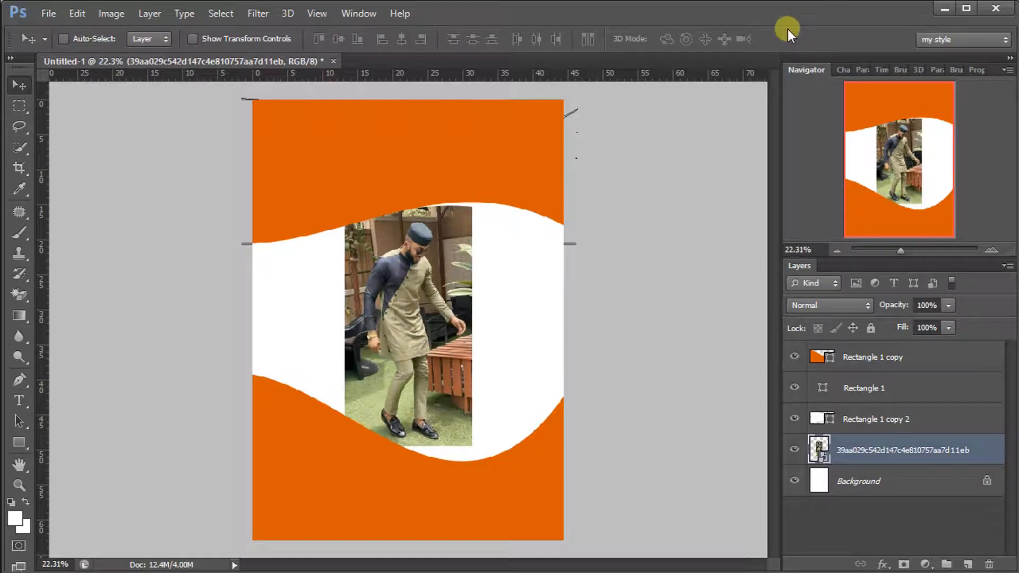
Scale the khaki photo to about 155% and shift it down-left within the wave window
key(ctrl+t)
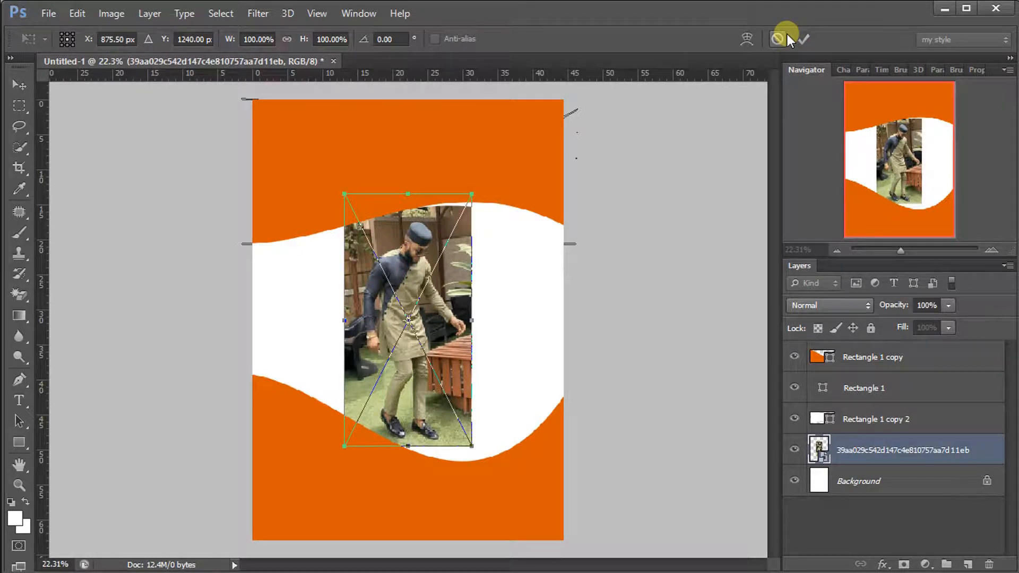
drag(472, 194, 519, 164)
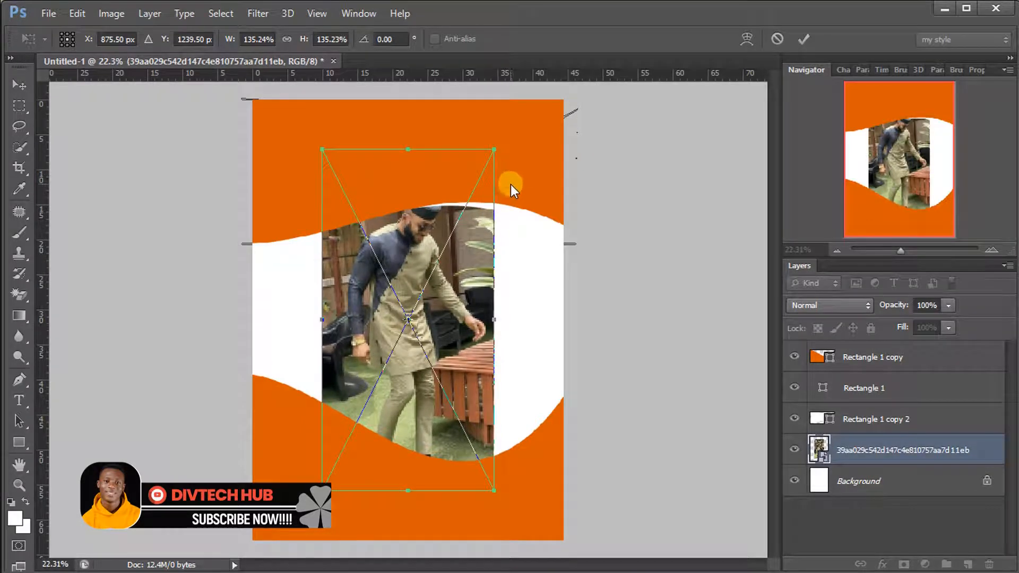
drag(494, 156, 509, 128)
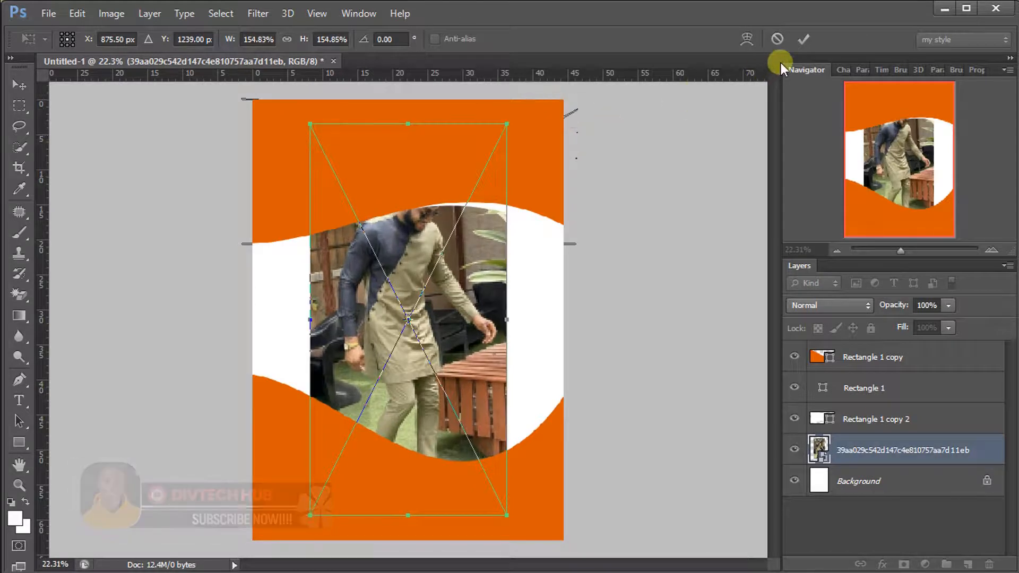
click(802, 39)
drag(414, 308, 347, 356)
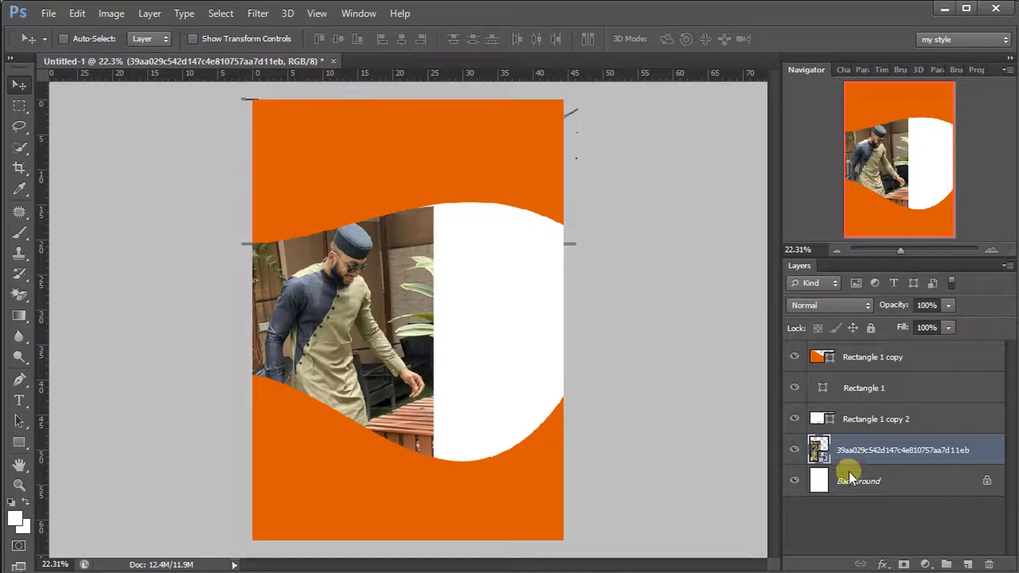
Place the teal-outfit photo and position it on the right side of the white area
click(47, 14)
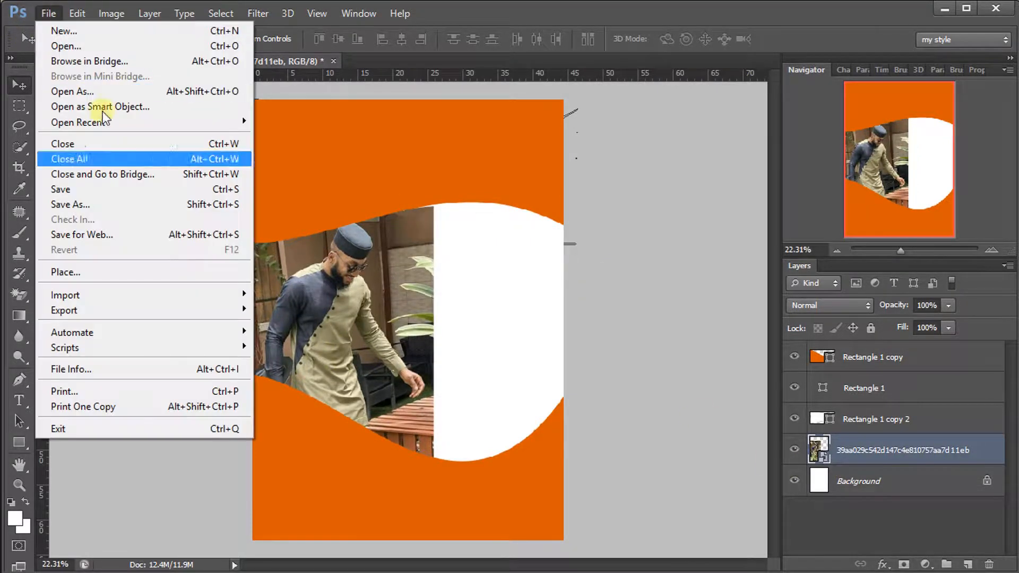
click(141, 270)
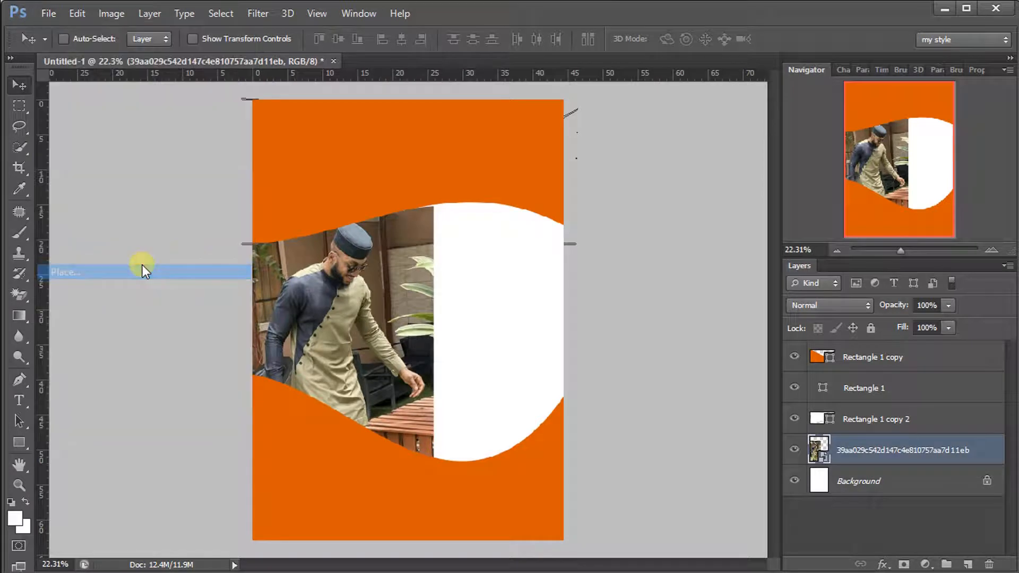
double_click(515, 172)
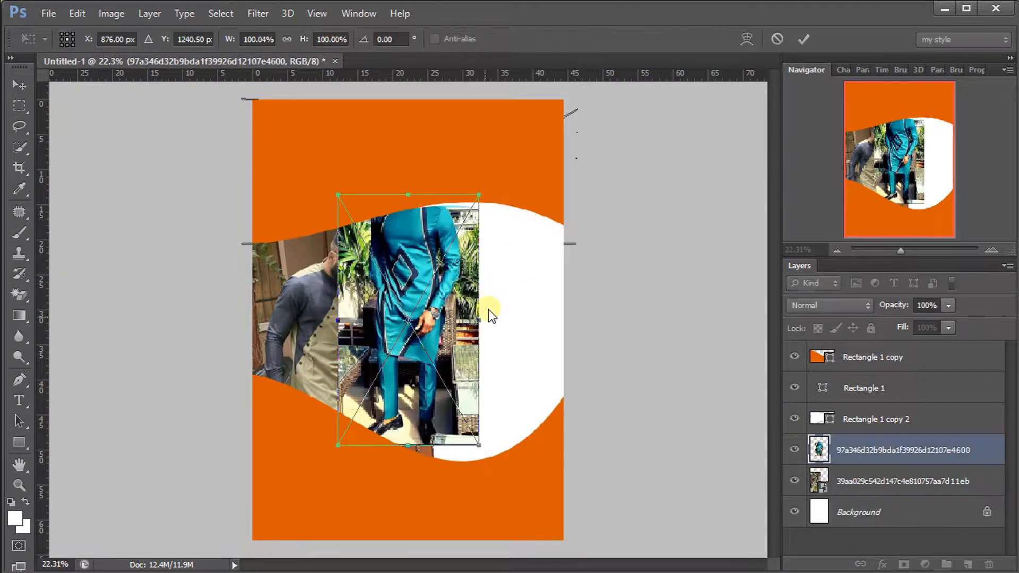
drag(443, 340, 529, 347)
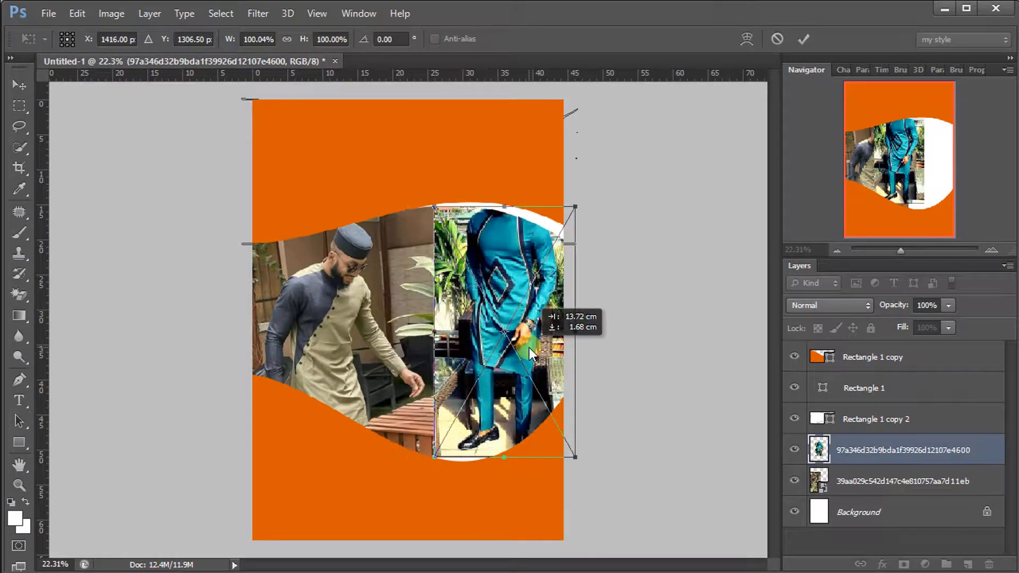
click(802, 39)
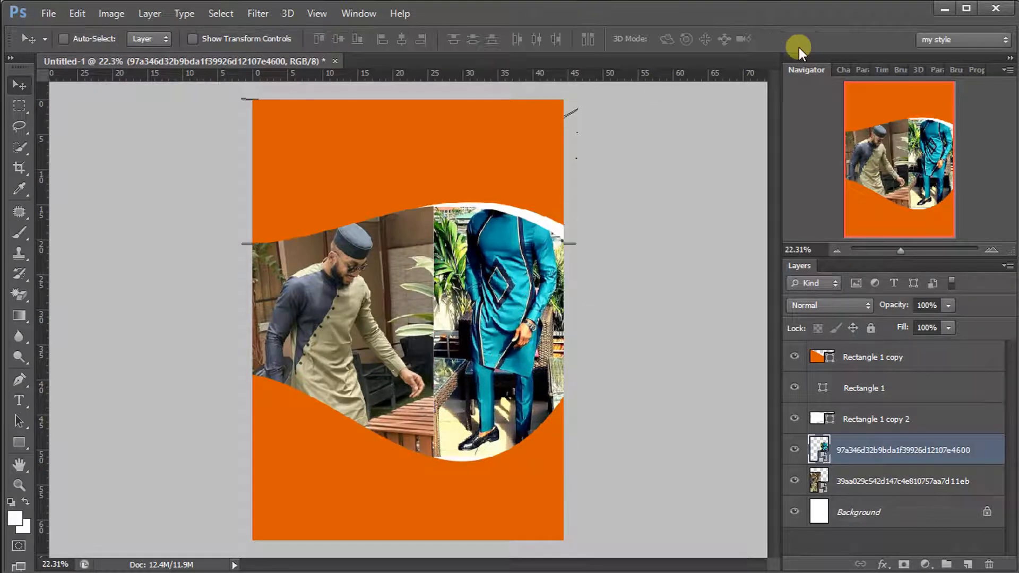
Enlarge the teal photo to about 132% and reposition it beside the khaki photo
key(ctrl+t)
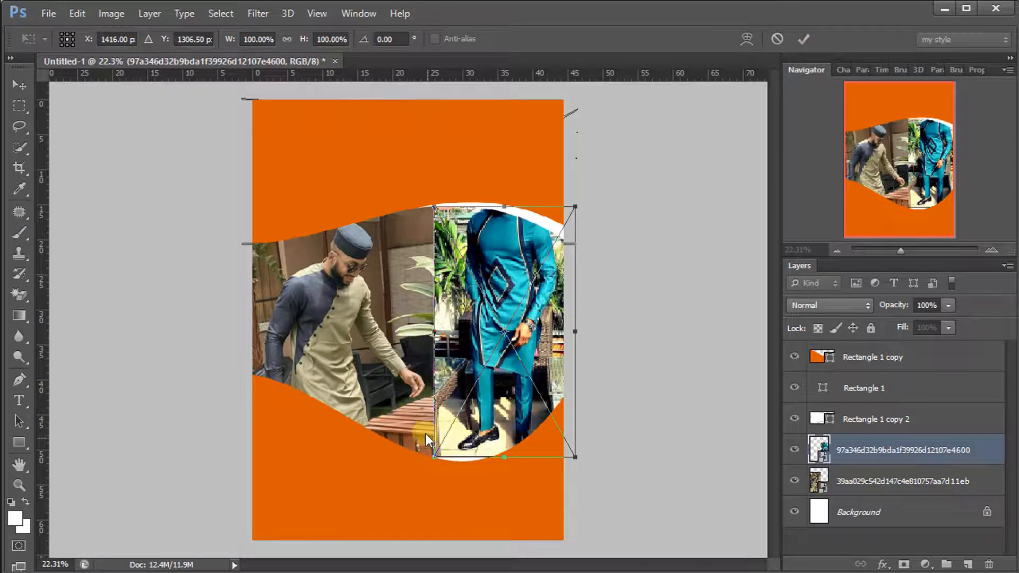
drag(435, 457, 410, 495)
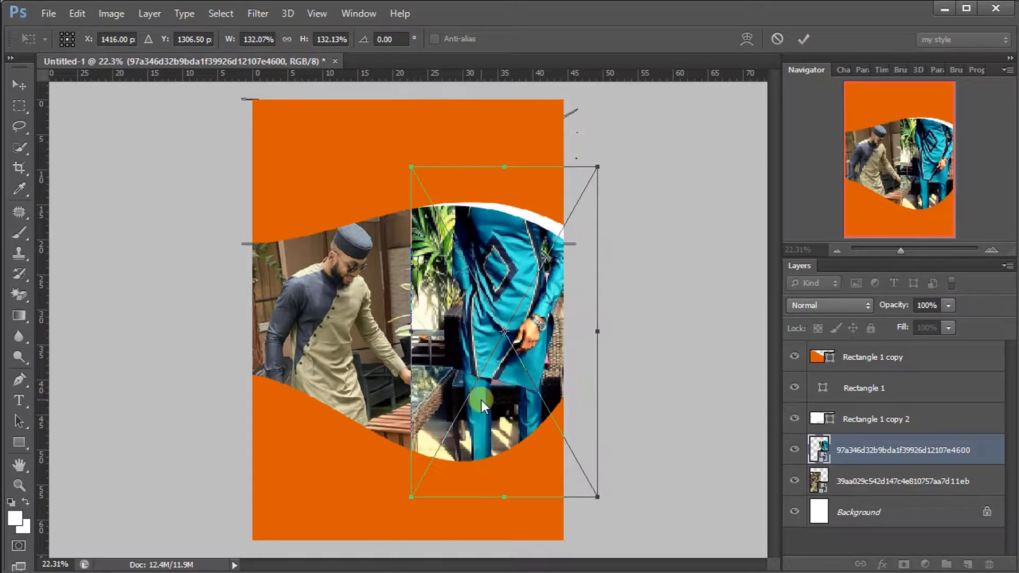
drag(503, 379, 496, 407)
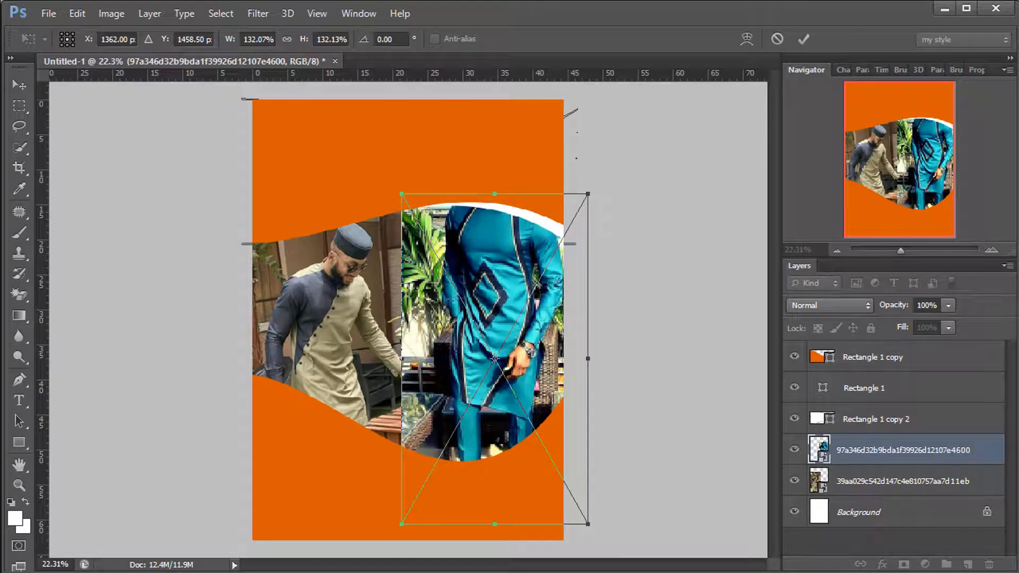
click(802, 42)
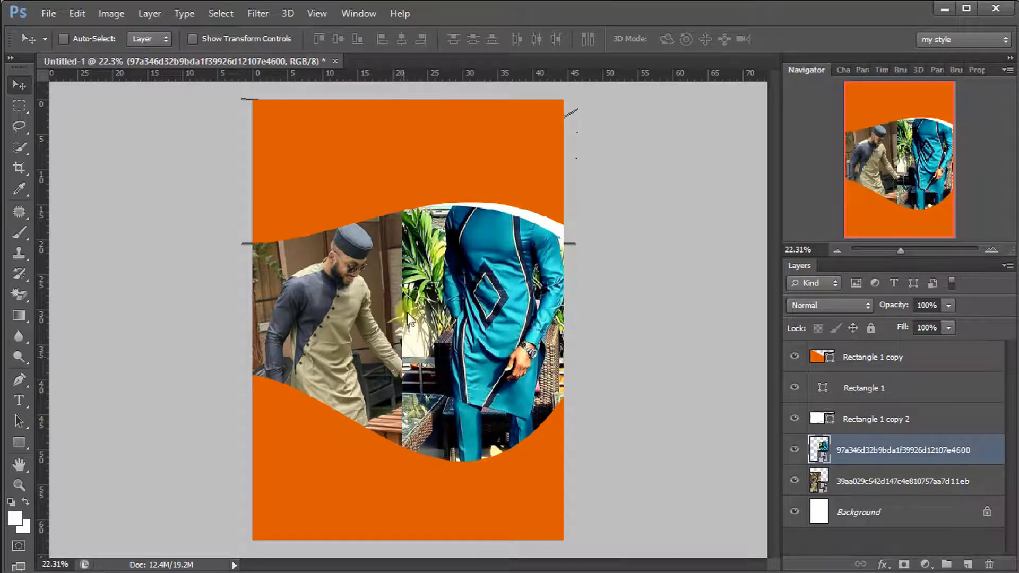
click(395, 352)
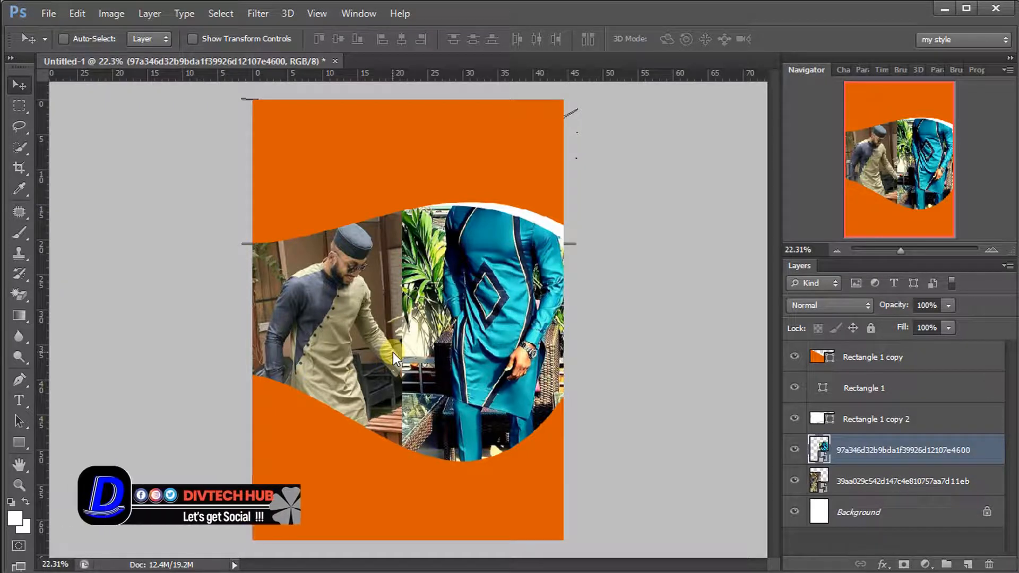
Rasterize the teal photo, add a layer mask, and paint black along the seam to soften it
right_click(847, 452)
click(744, 196)
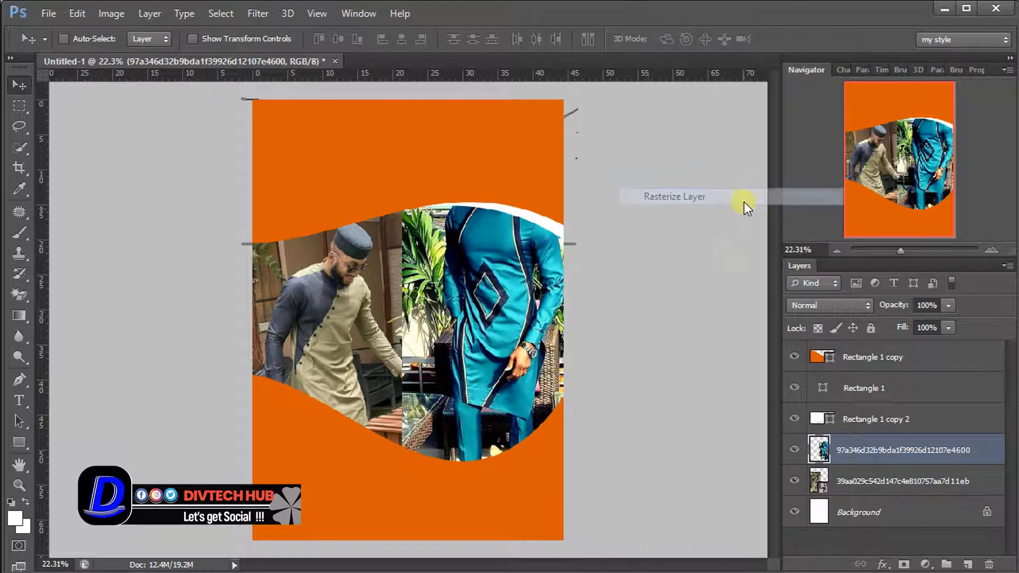
click(903, 563)
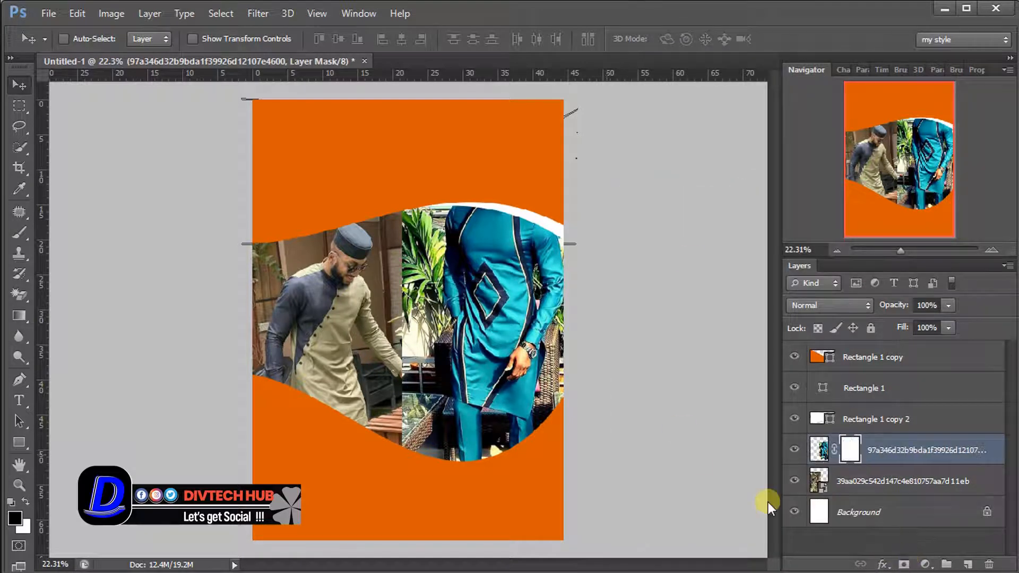
click(15, 234)
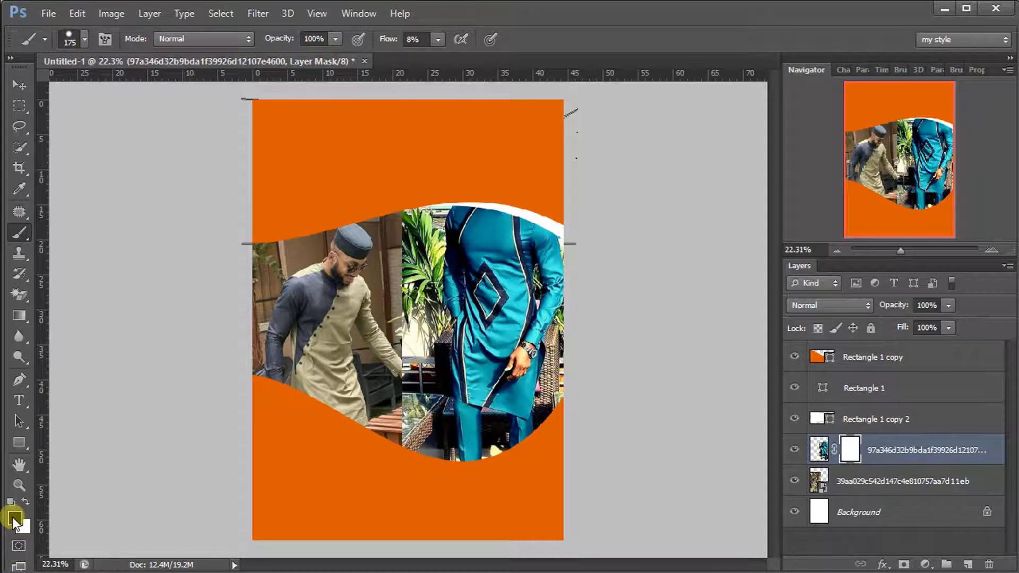
key(d)
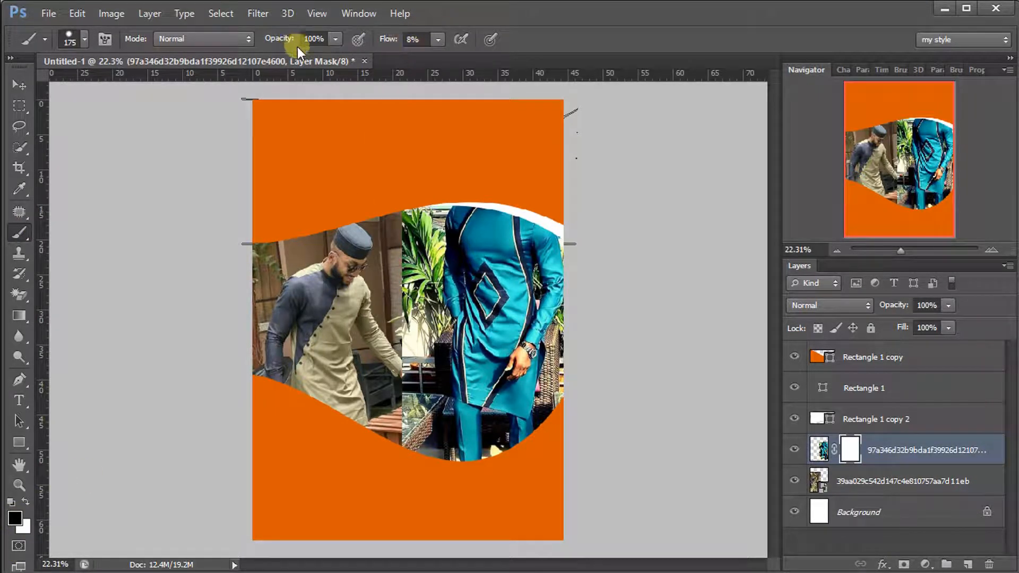
mouse_move(404, 232)
mouse_down()
mouse_move(417, 197)
mouse_move(395, 263)
mouse_move(426, 191)
mouse_move(405, 338)
mouse_move(401, 315)
mouse_move(409, 299)
mouse_move(418, 449)
mouse_move(409, 354)
mouse_move(386, 427)
mouse_move(409, 453)
mouse_move(401, 314)
mouse_move(390, 313)
mouse_move(397, 421)
mouse_move(387, 394)
mouse_up()
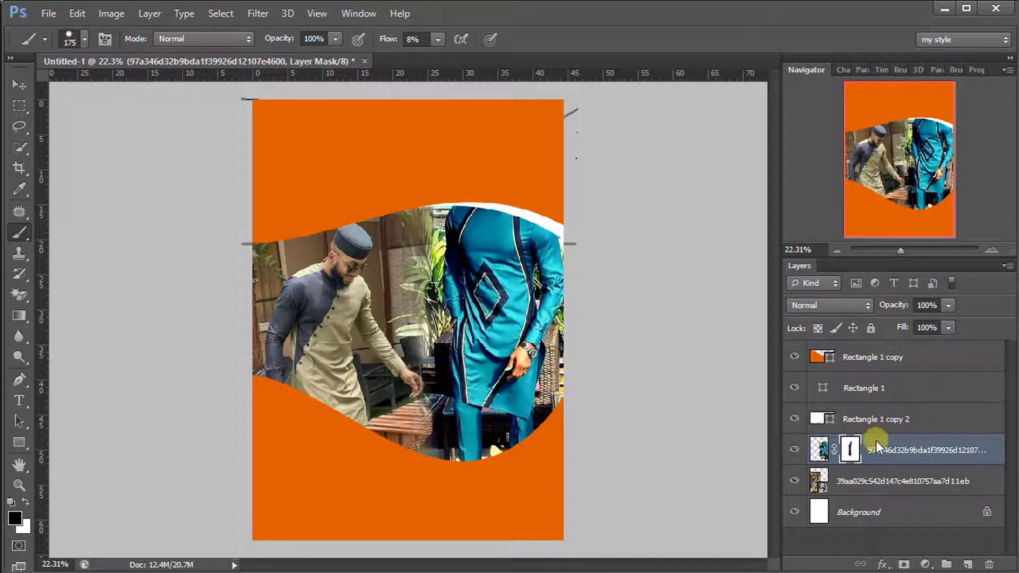
Shrink the masked teal photo to about 90% and move it slightly upward
key(ctrl+t)
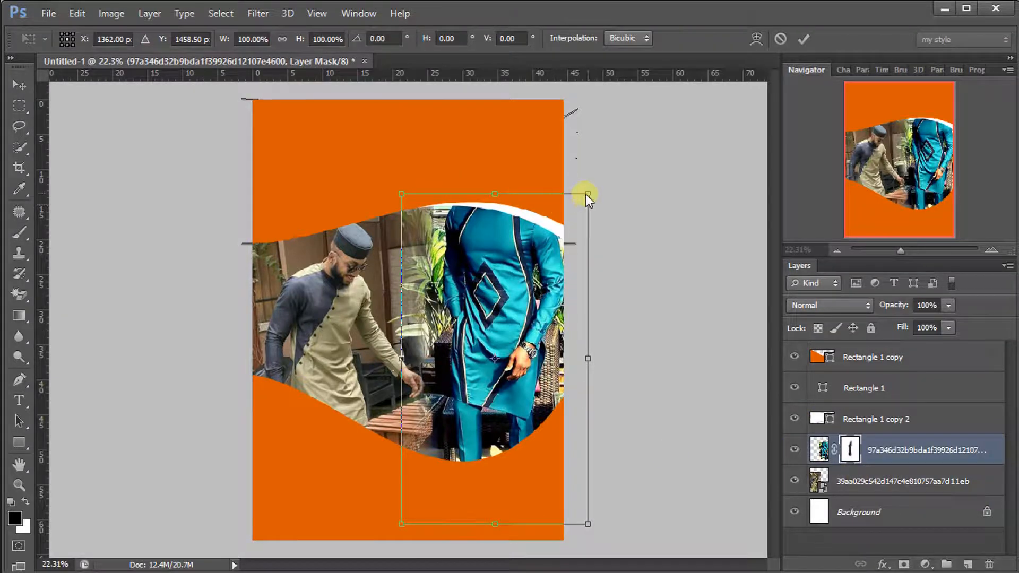
mouse_move(587, 194)
mouse_down()
mouse_move(571, 205)
mouse_move(577, 211)
mouse_up()
mouse_move(505, 283)
mouse_down()
mouse_move(509, 268)
mouse_move(497, 265)
mouse_up()
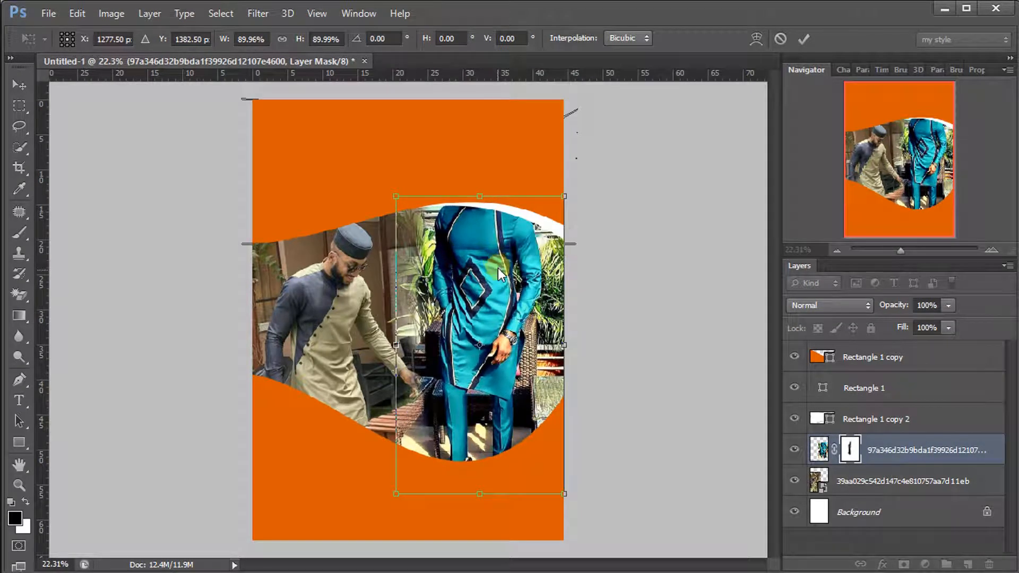
click(800, 37)
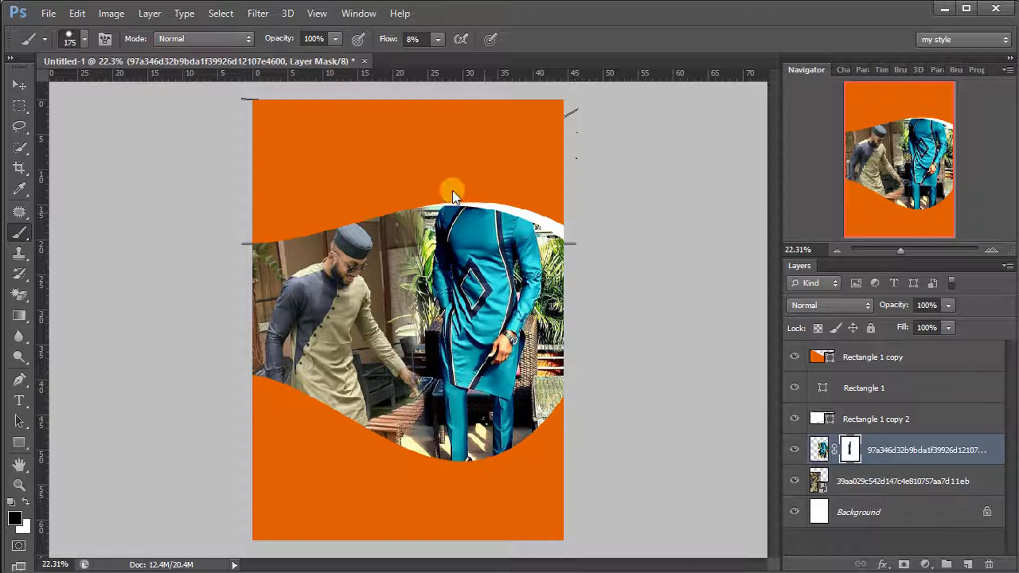
click(894, 360)
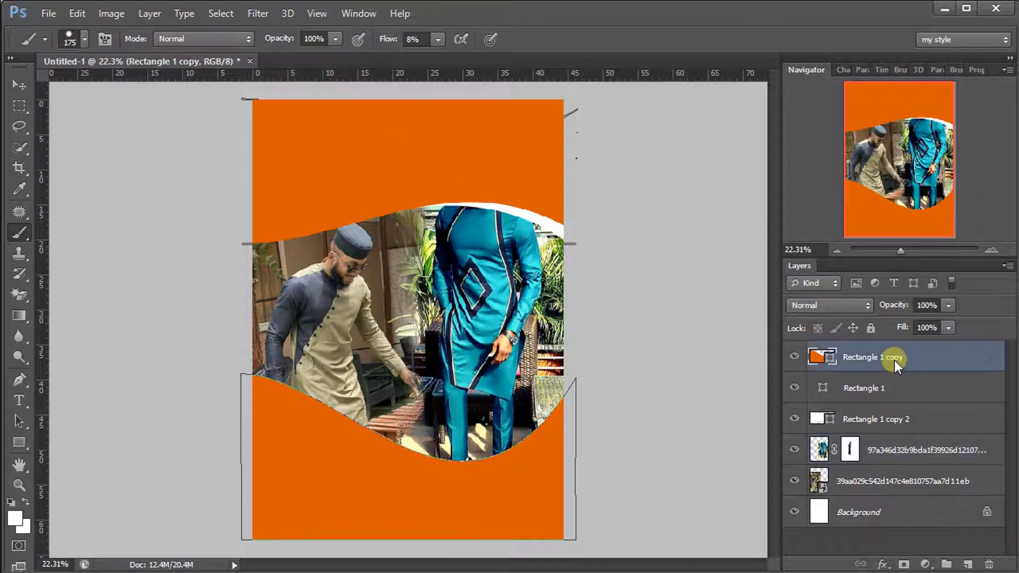
Draw an orange circle with the Ellipse Tool over the lower photos
click(17, 446)
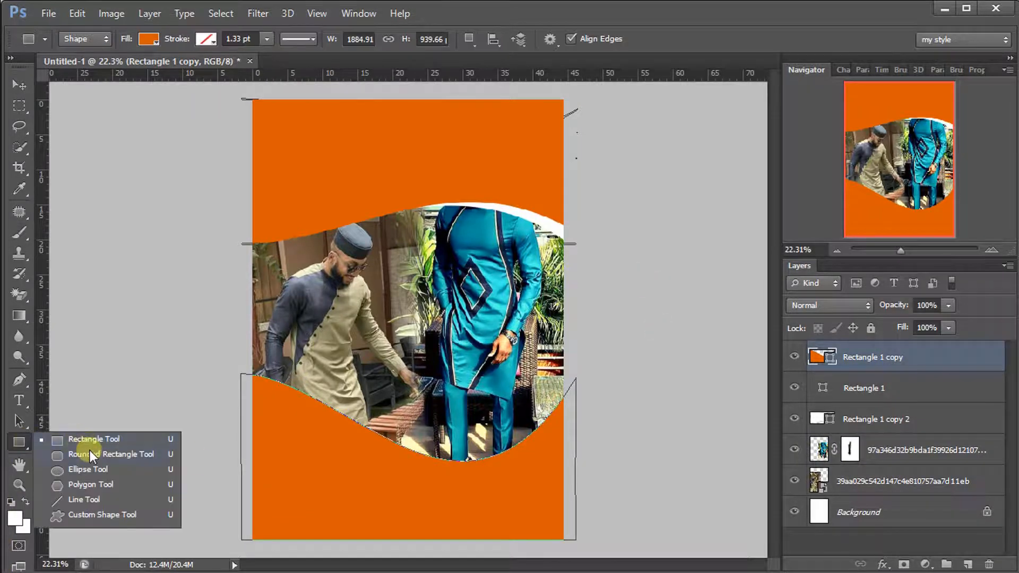
click(95, 472)
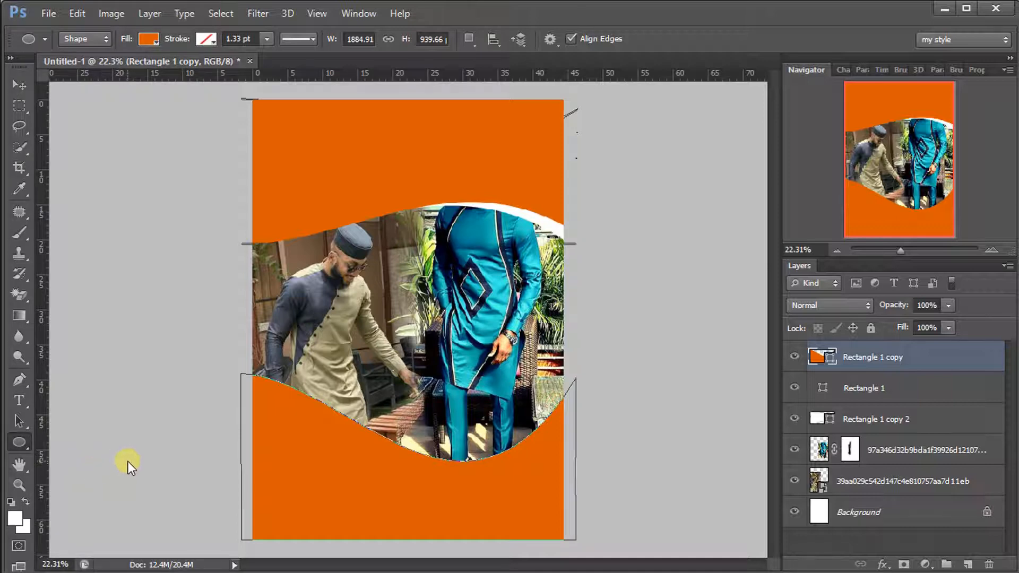
key(shift)
click(879, 350)
key(shift)
drag(402, 365, 562, 562)
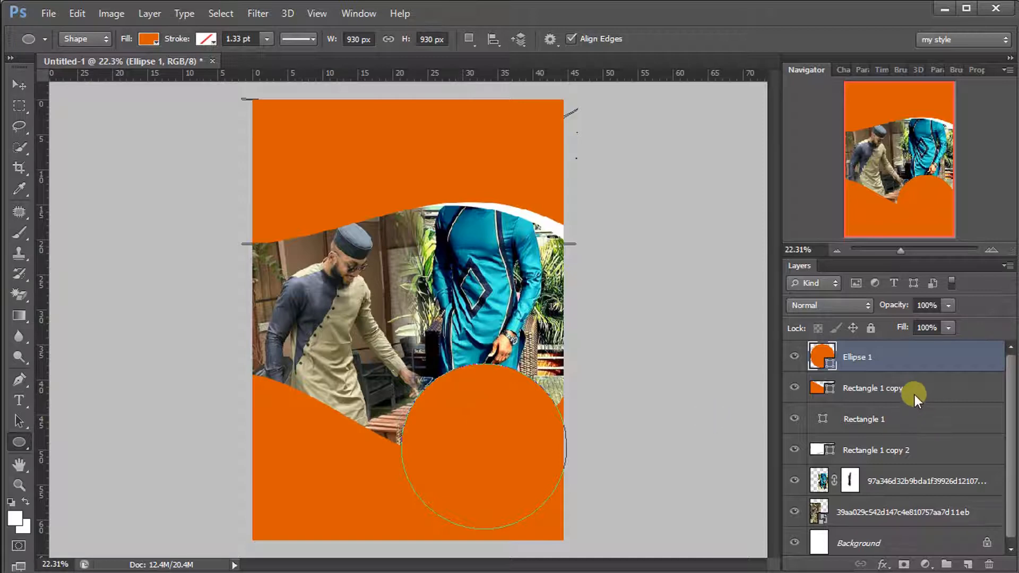
Move the circle up and left and scale it down to about 88%
click(19, 85)
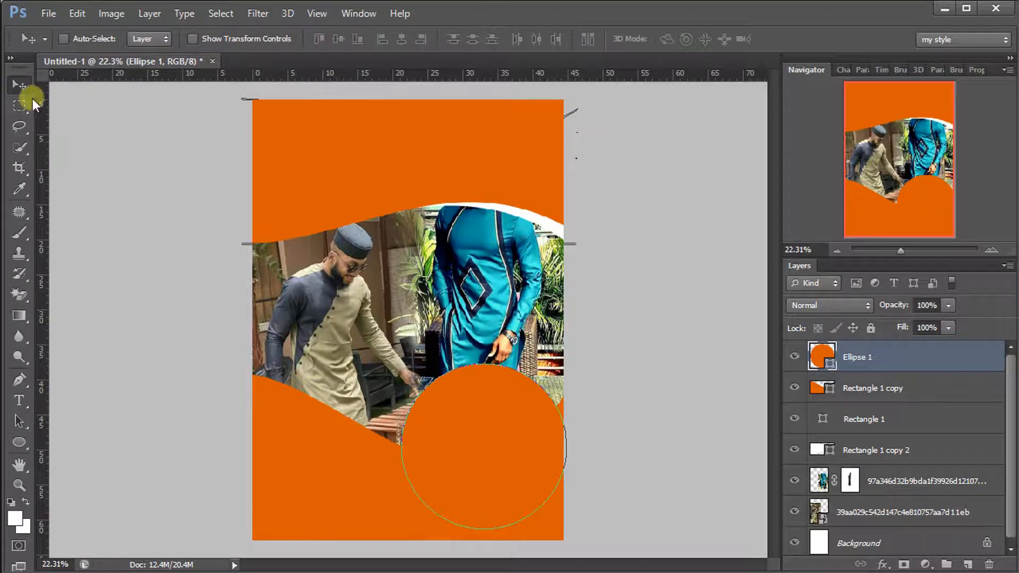
drag(544, 405, 513, 387)
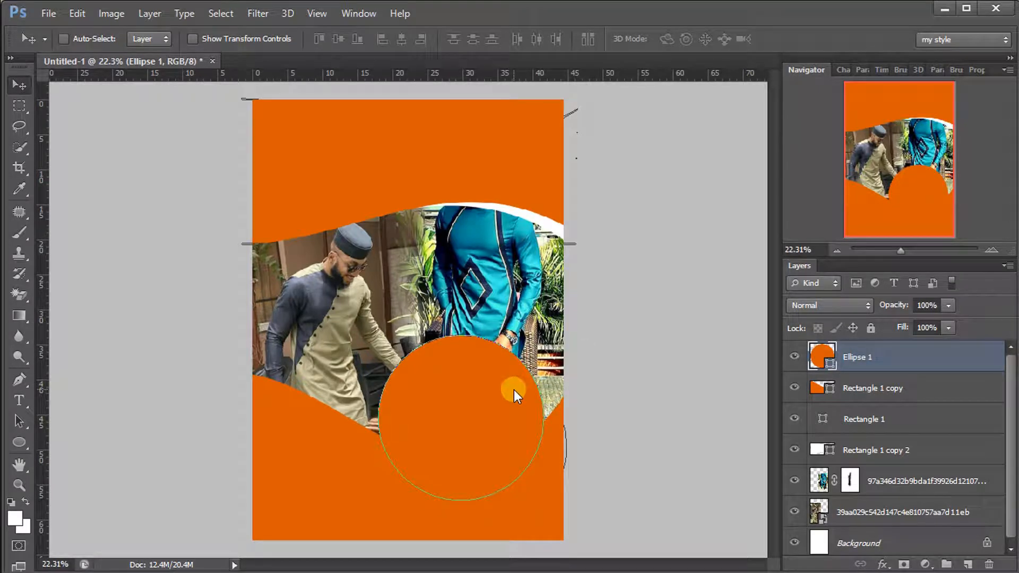
key(ctrl+t)
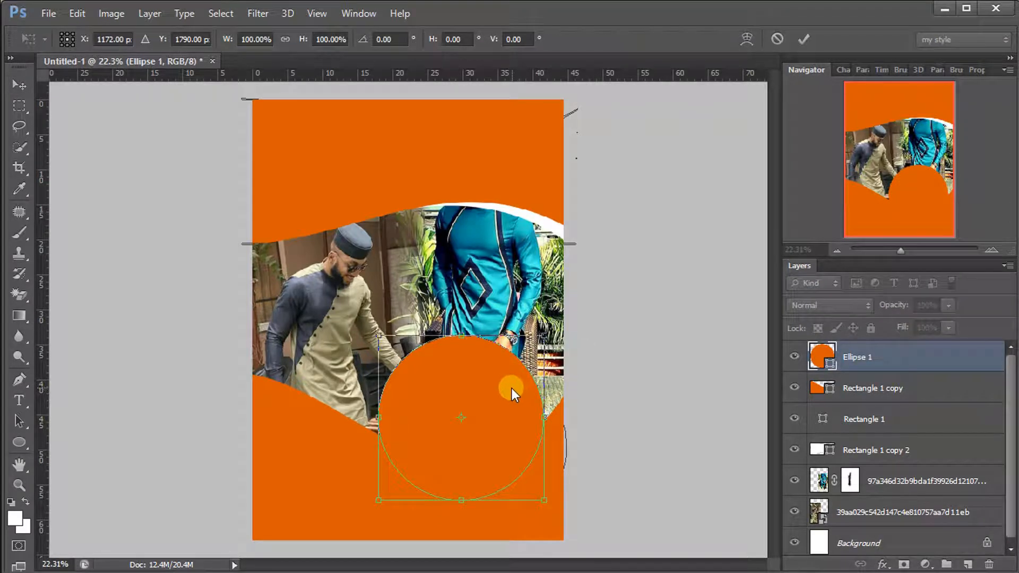
drag(550, 504, 535, 494)
click(800, 38)
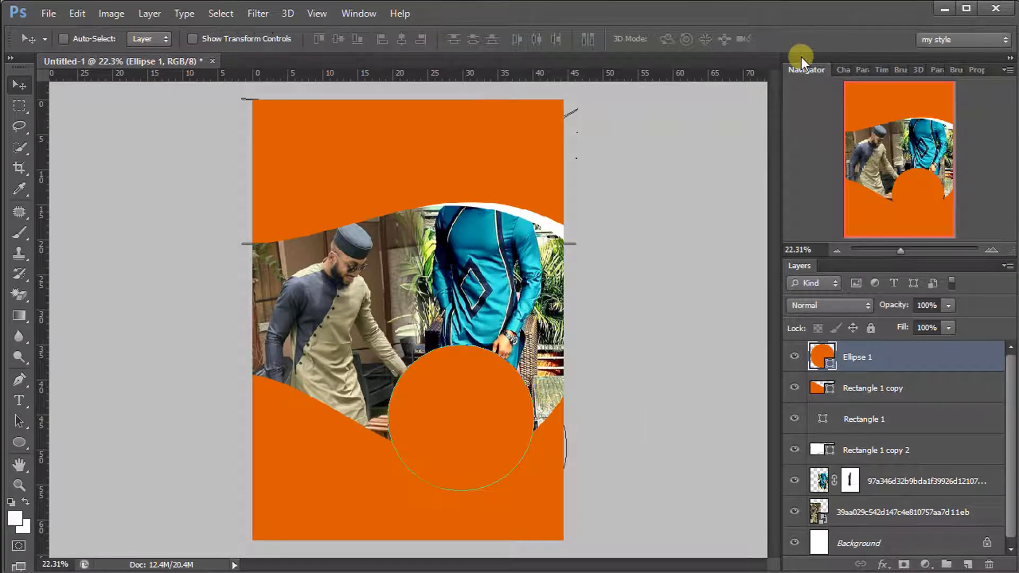
Place the IMG-20201116-WA0007 photo into the flyer
click(49, 14)
click(139, 274)
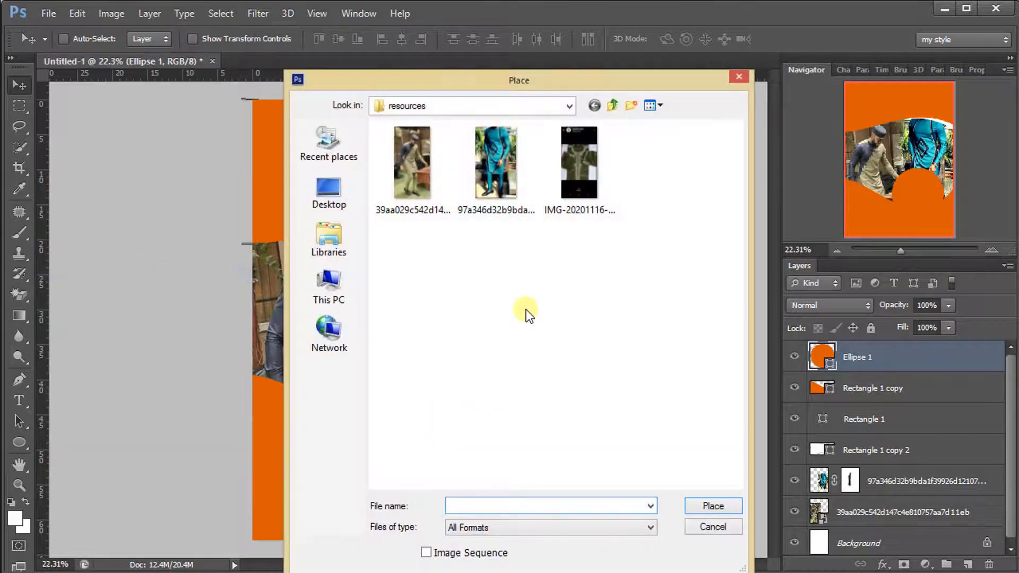
click(569, 187)
double_click(570, 187)
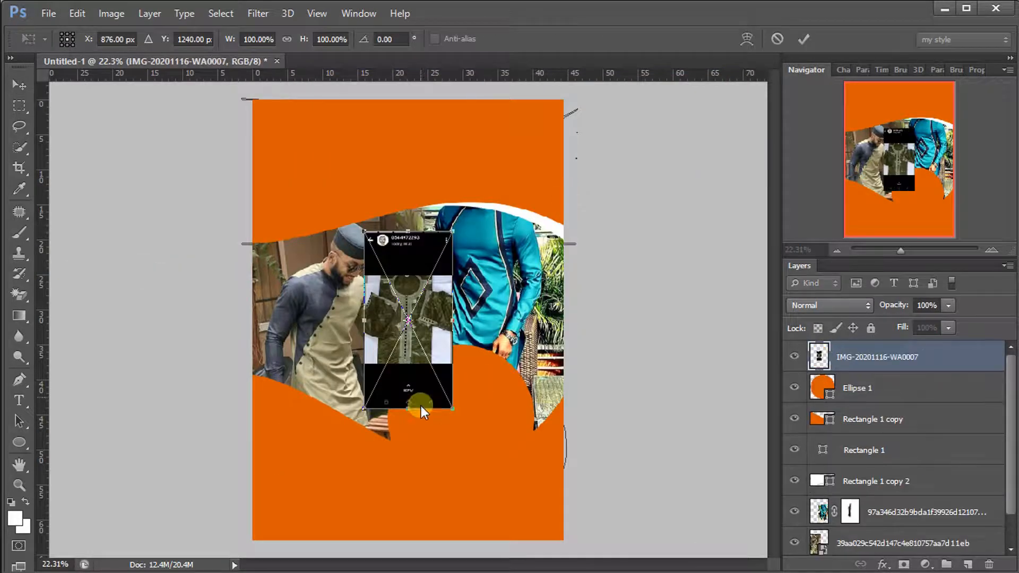
click(805, 40)
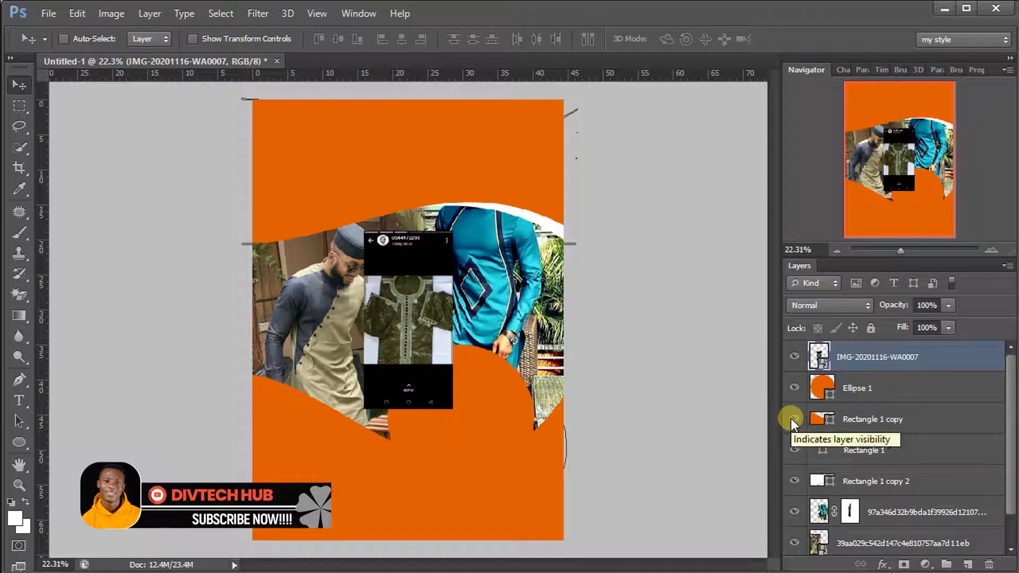
Enlarge the placed photo to about 189% and move it over the circle
key(ctrl+t)
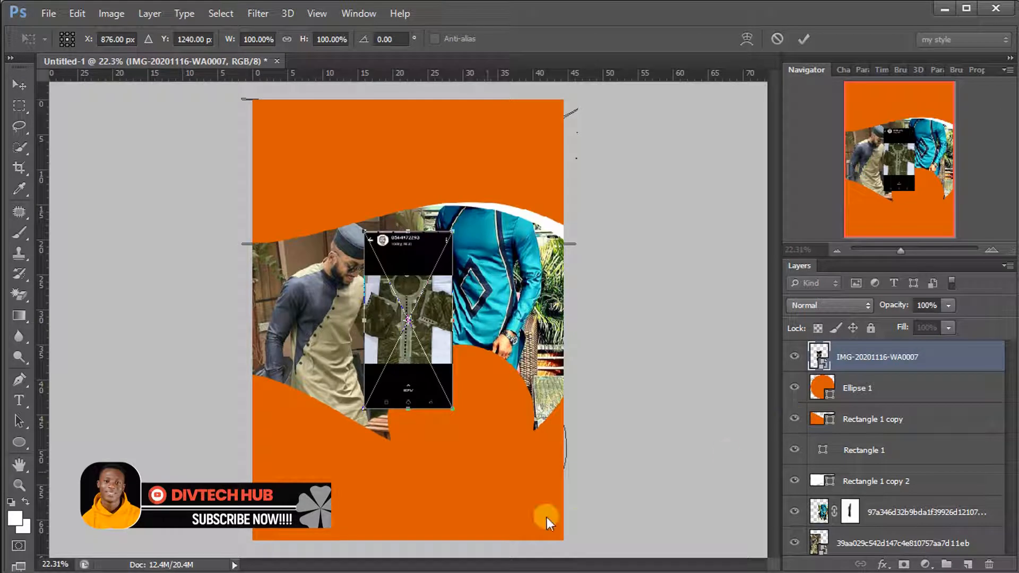
drag(451, 416, 494, 487)
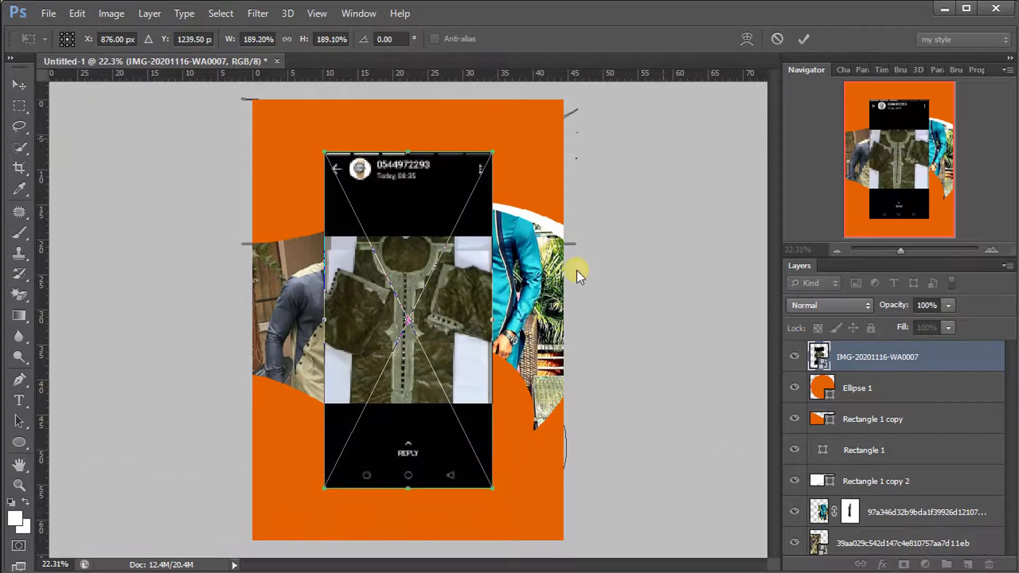
click(803, 39)
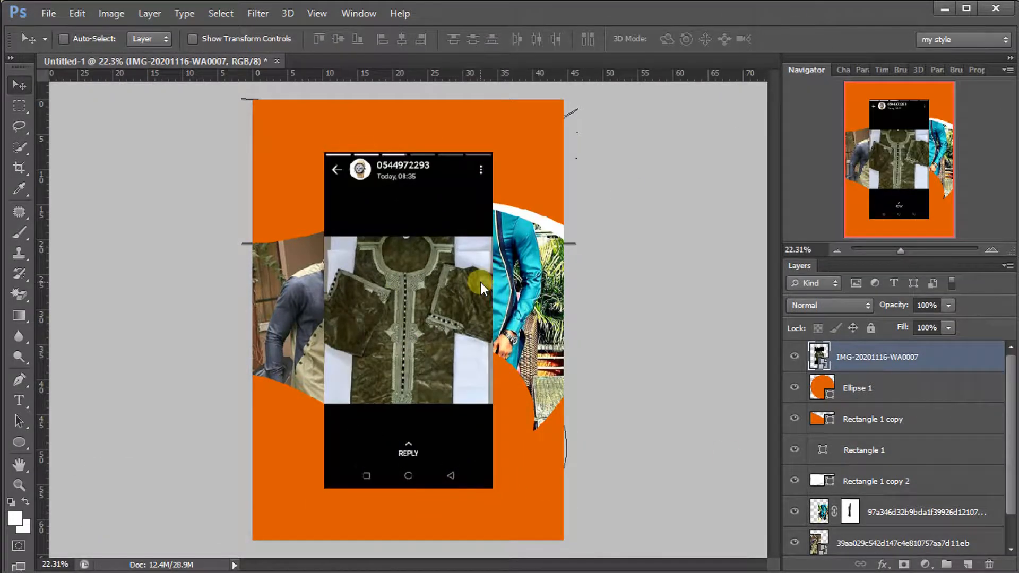
drag(494, 317, 555, 420)
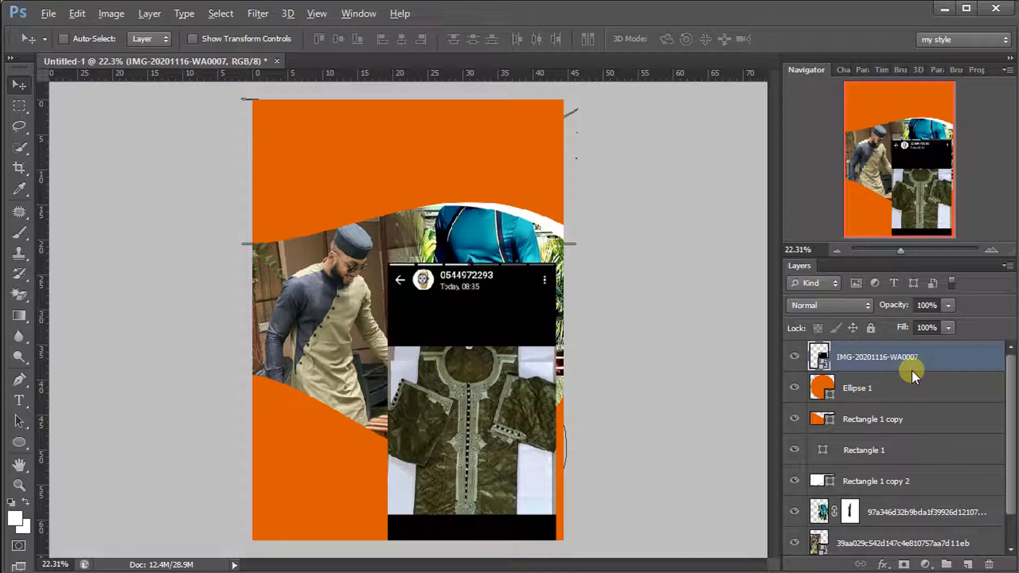
Clip the photo to Ellipse 1 and fine-tune its size and position inside the circle
key(ctrl+alt+g)
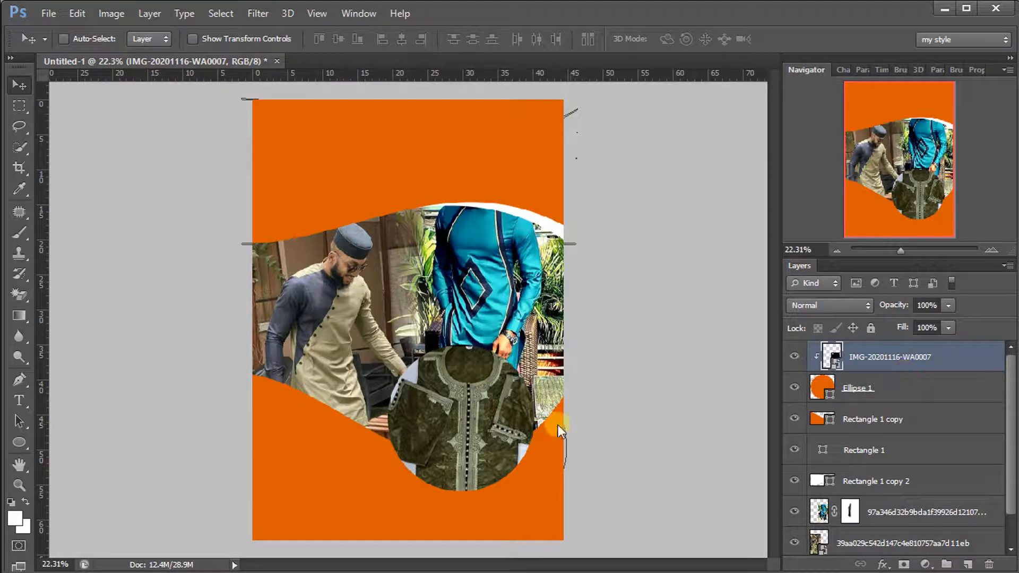
mouse_move(502, 420)
mouse_down()
mouse_move(468, 448)
mouse_move(491, 418)
mouse_up()
key(ctrl+t)
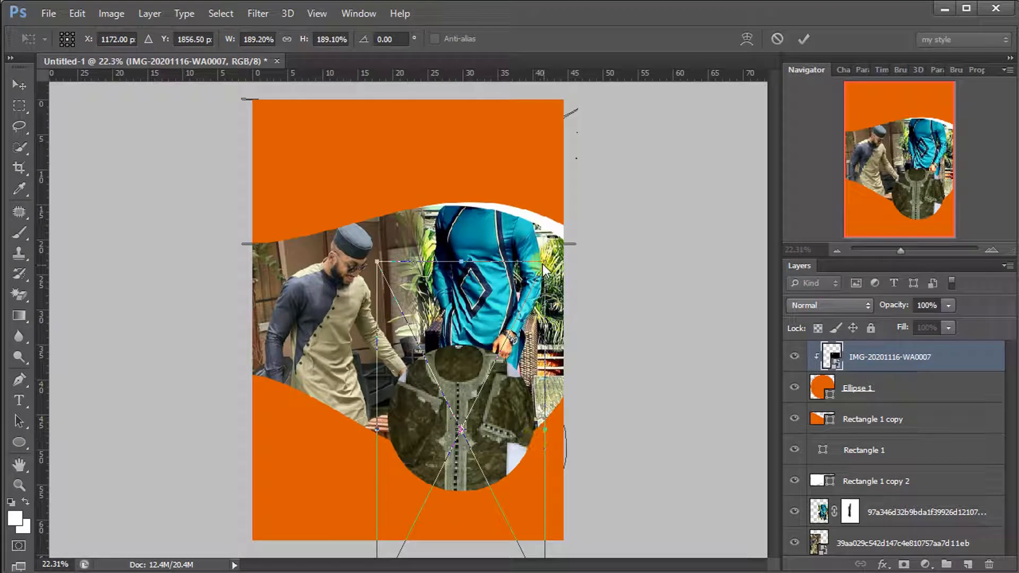
drag(545, 261, 535, 282)
drag(469, 419, 471, 408)
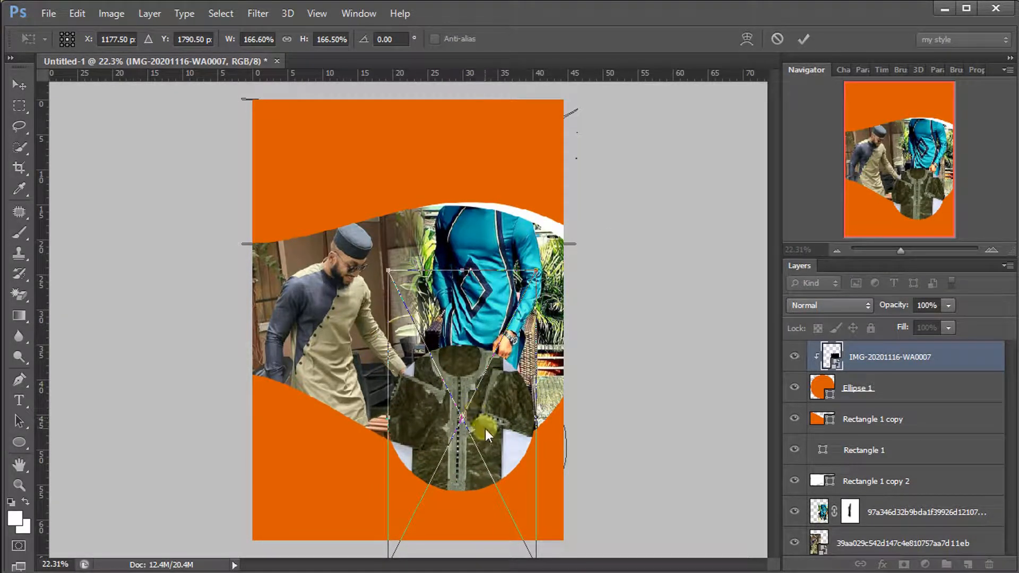
mouse_move(535, 271)
mouse_down()
mouse_move(533, 279)
mouse_move(552, 275)
mouse_up()
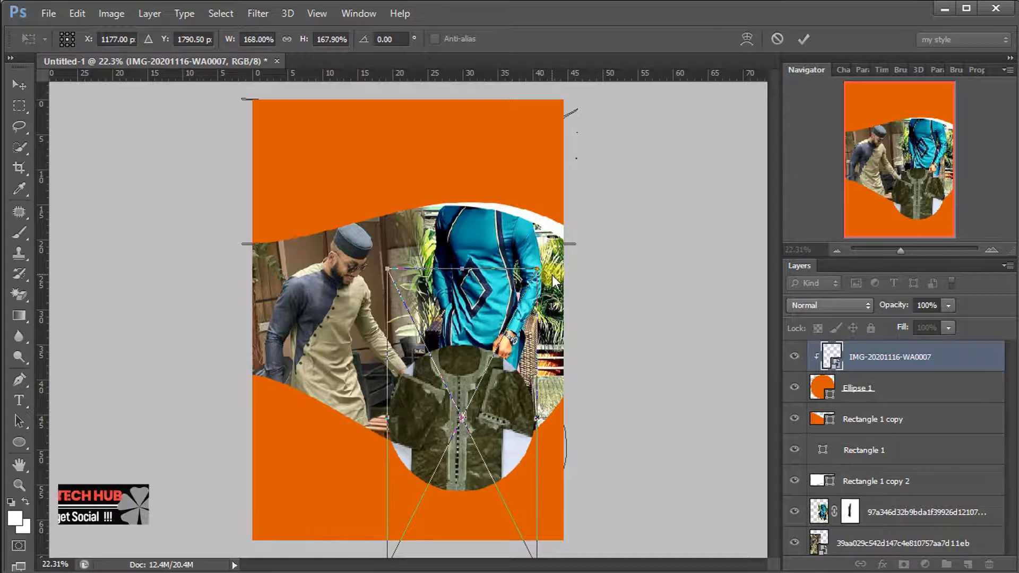
click(799, 39)
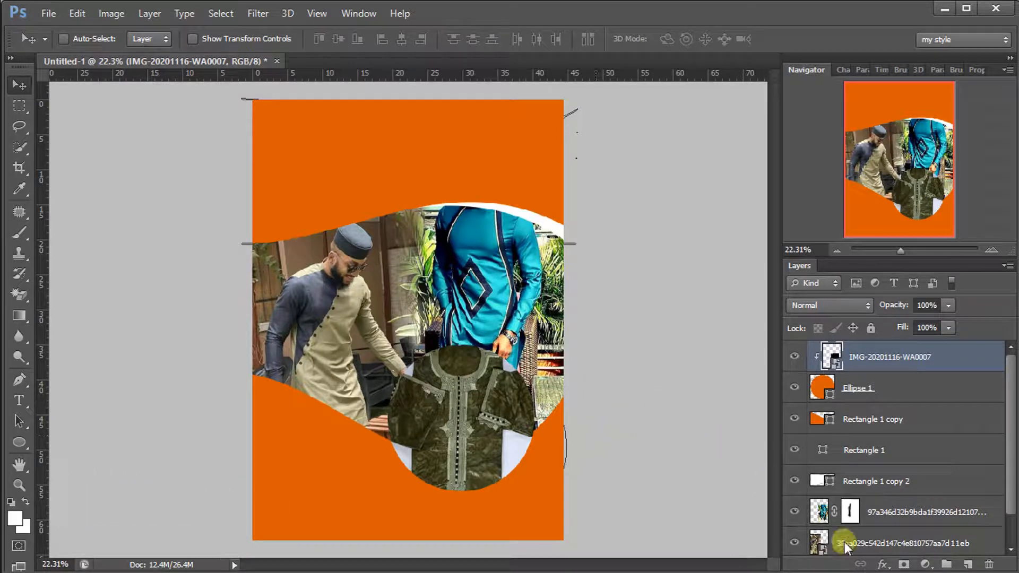
Duplicate the Ellipse 1 circle layer, then select the original
click(848, 386)
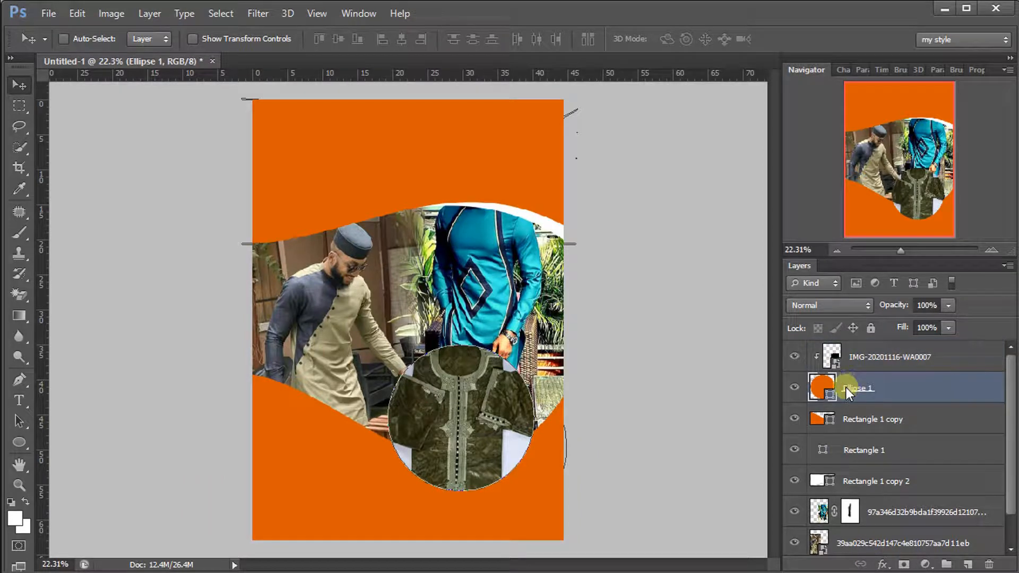
key(ctrl+j)
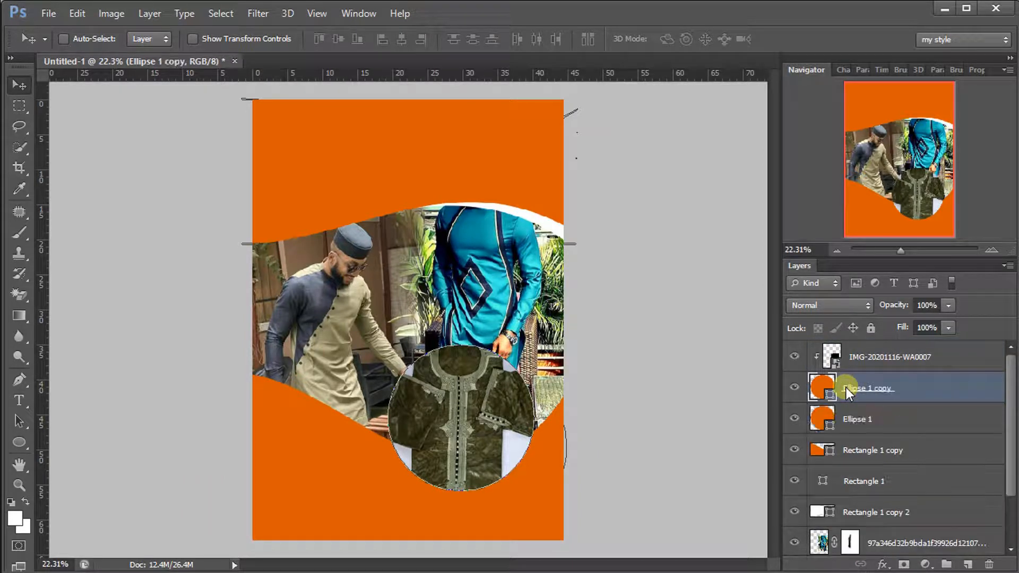
click(851, 421)
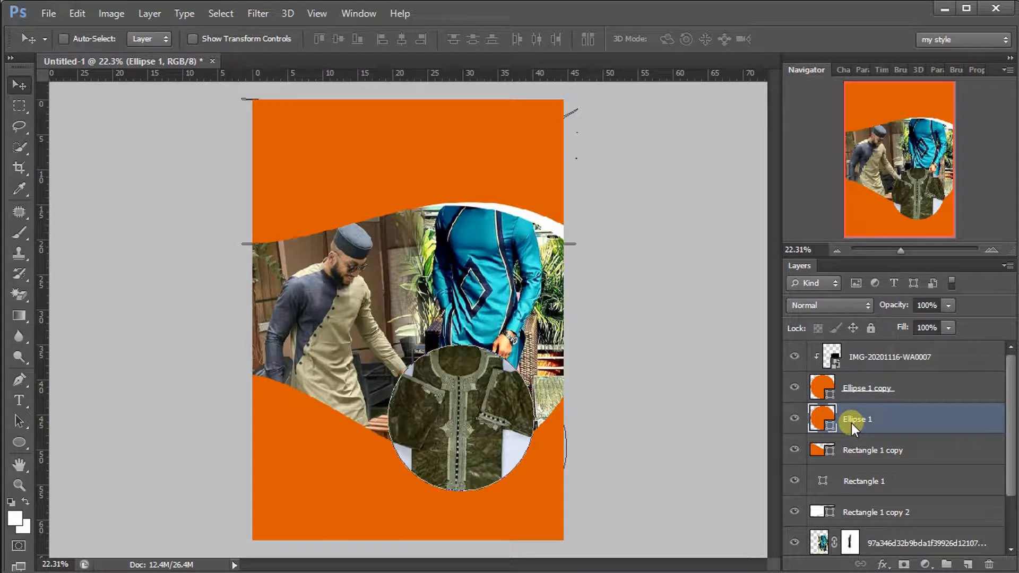
Enlarge the original Ellipse 1 to about 111% and lower its opacity to 50%
key(ctrl+t)
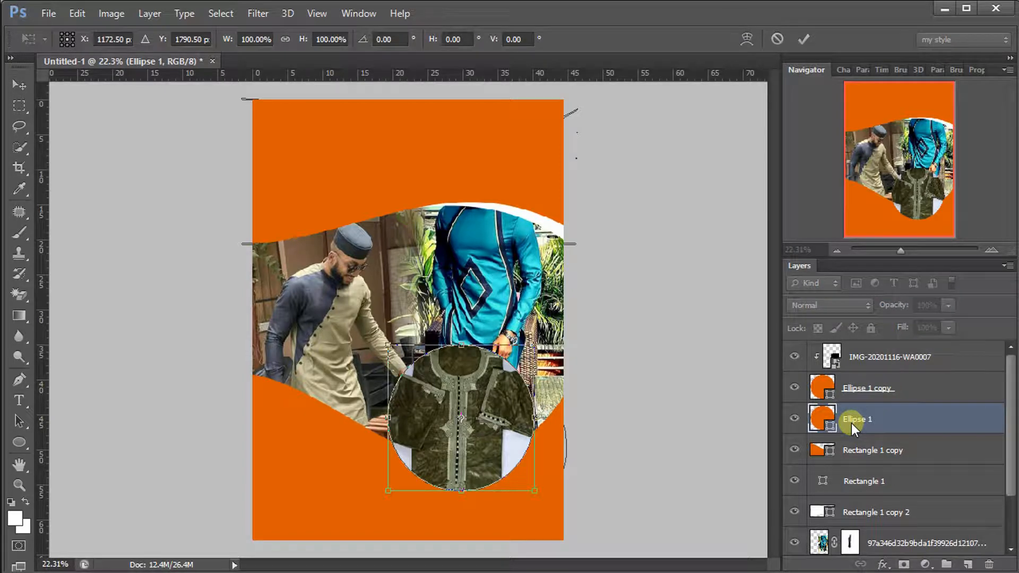
drag(535, 494, 546, 502)
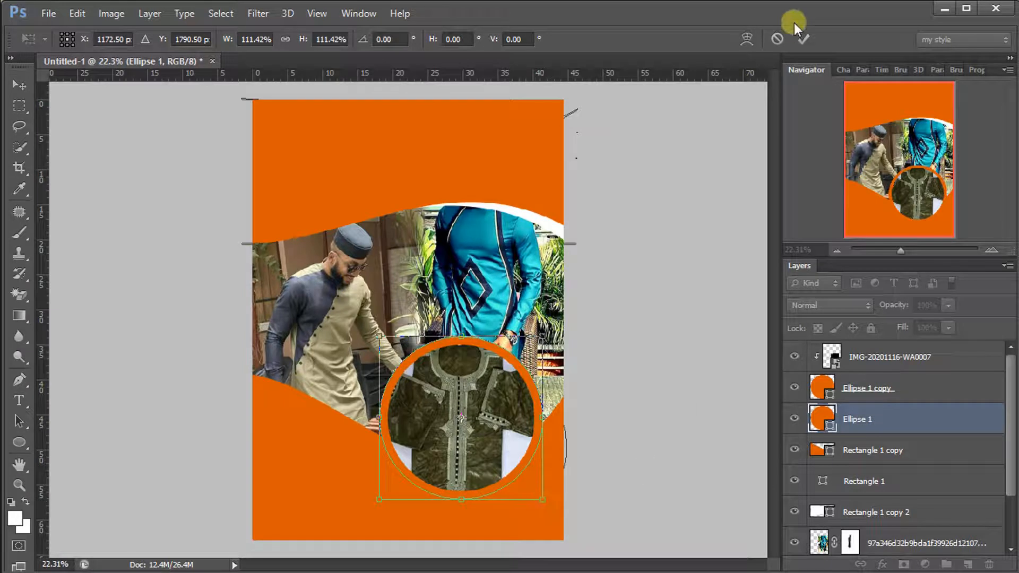
click(803, 39)
mouse_move(905, 307)
mouse_down()
mouse_move(875, 301)
mouse_move(908, 302)
mouse_up()
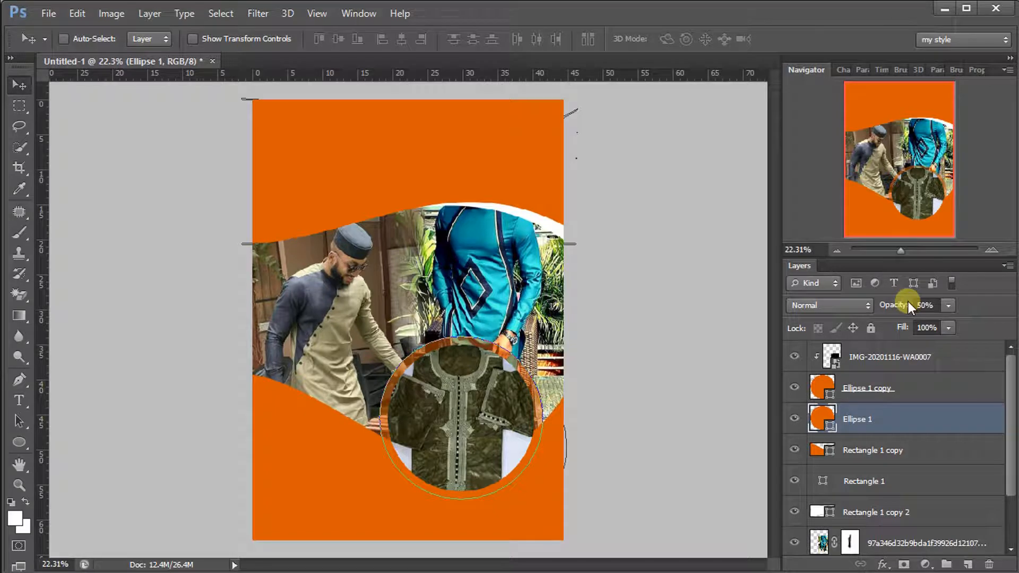
click(864, 387)
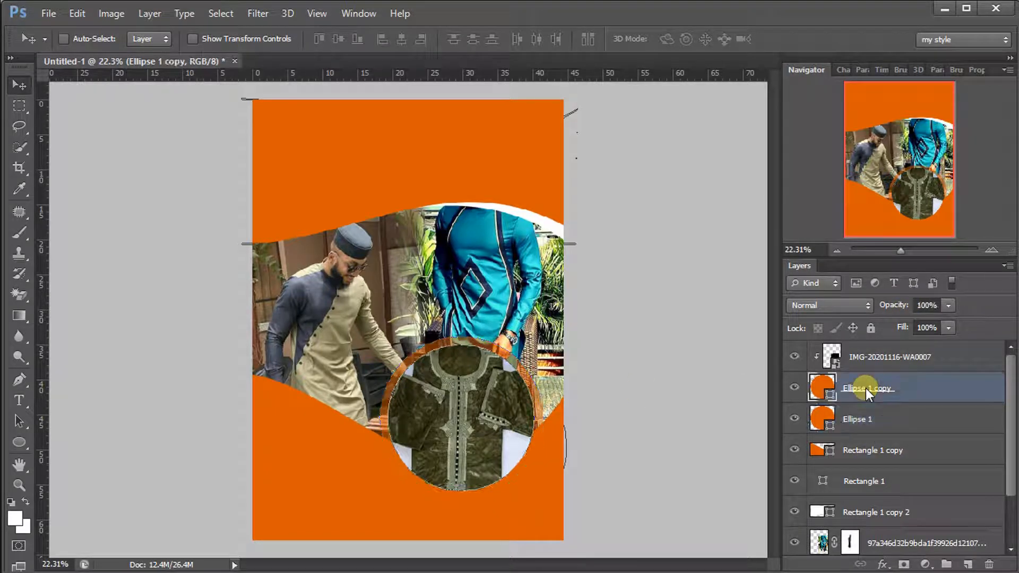
Add a white 16 px Inside stroke effect to the Ellipse 1 copy layer
click(881, 564)
click(904, 415)
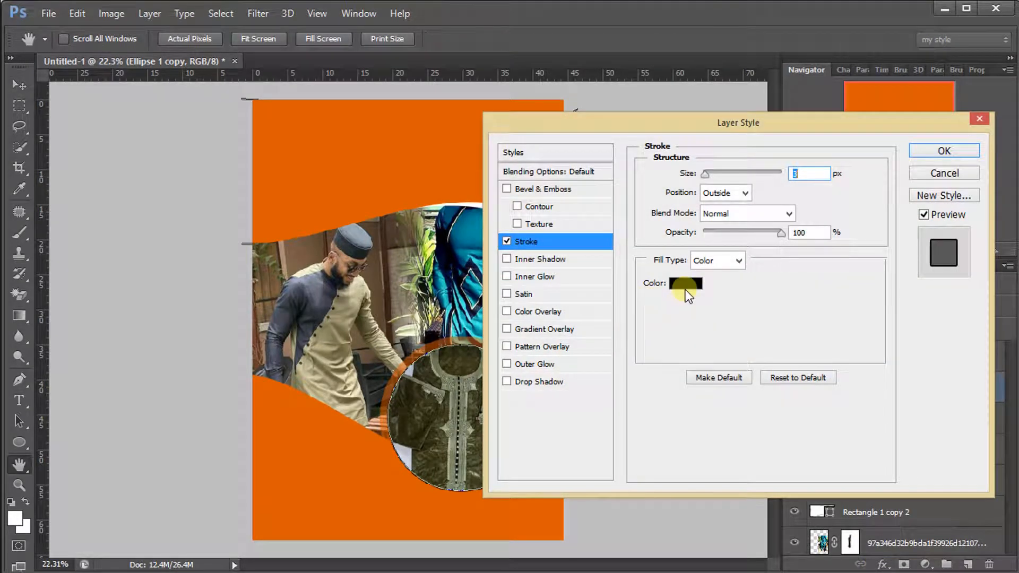
click(686, 284)
mouse_move(620, 315)
mouse_down()
mouse_move(549, 300)
mouse_move(408, 113)
mouse_up()
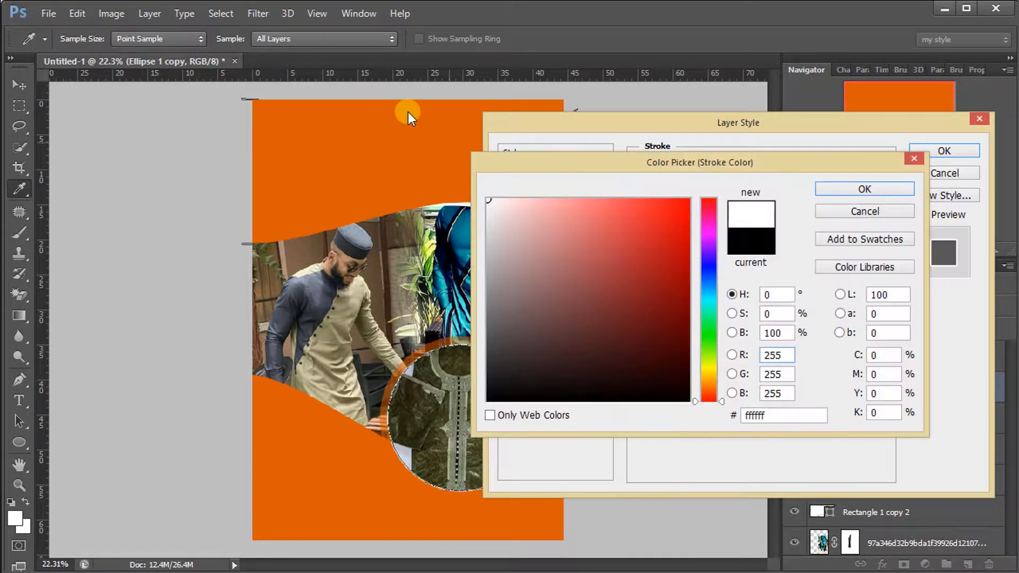
click(873, 188)
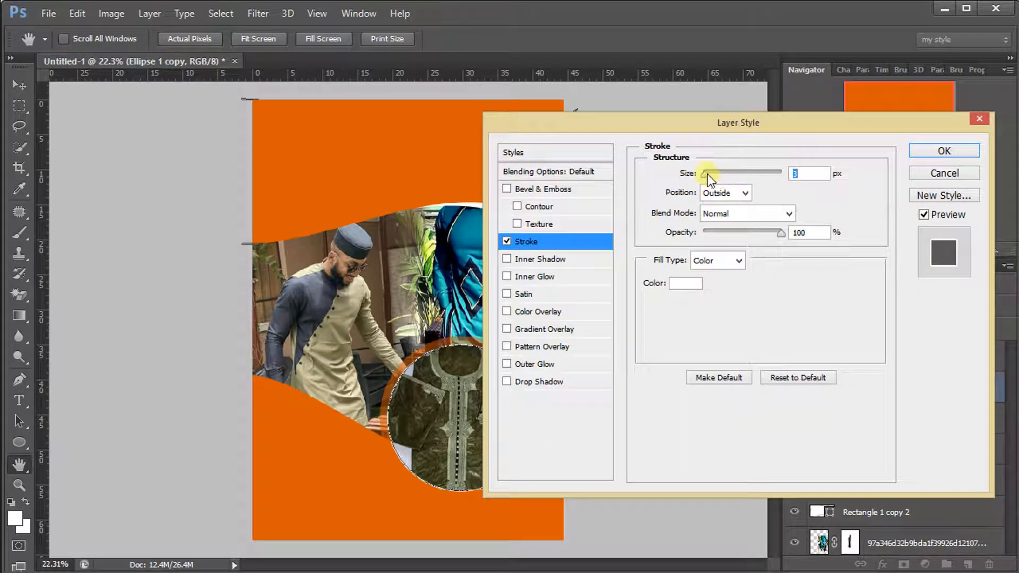
drag(705, 174, 709, 174)
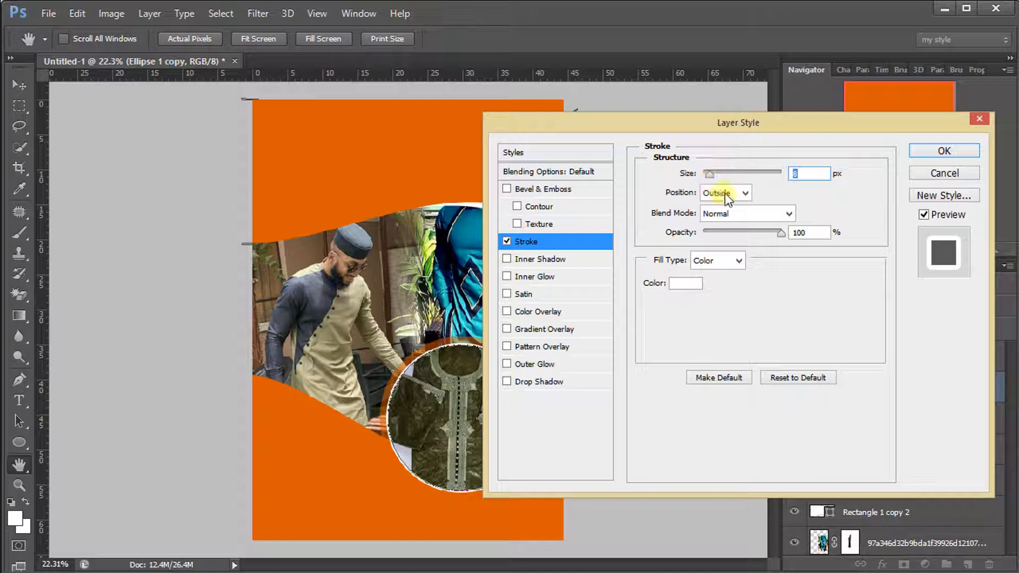
click(726, 194)
click(723, 217)
drag(709, 177, 715, 178)
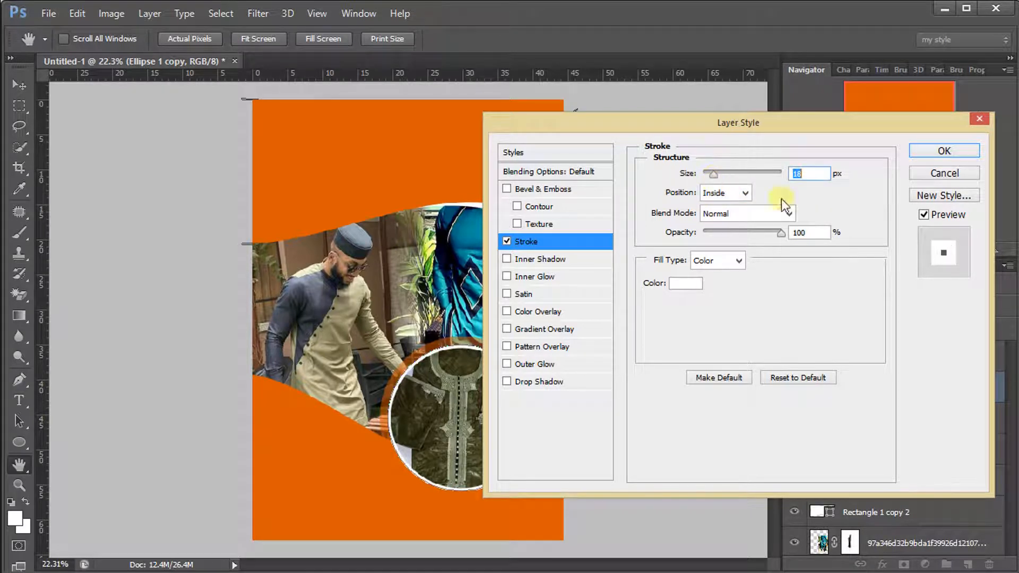
click(914, 149)
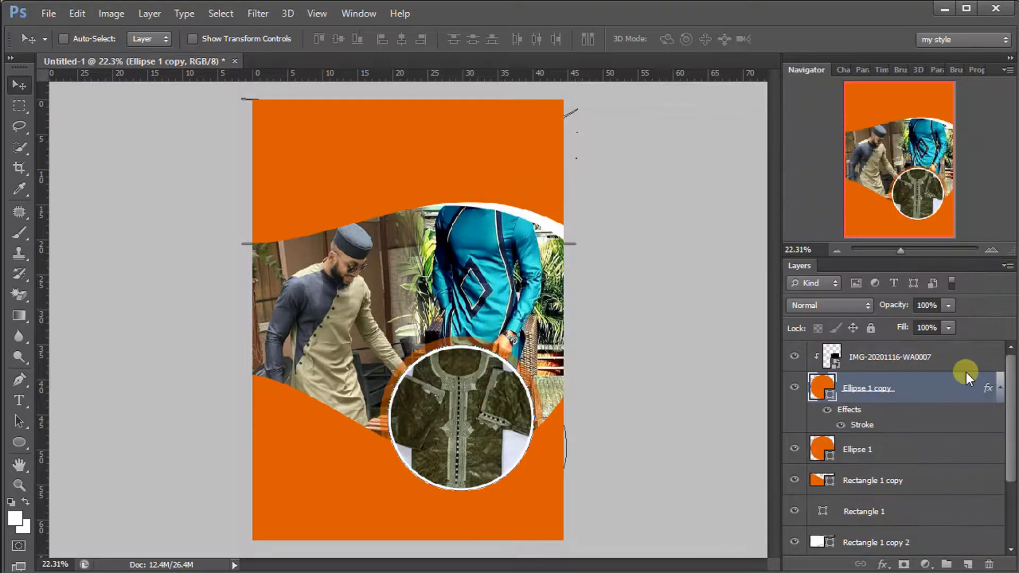
click(1000, 387)
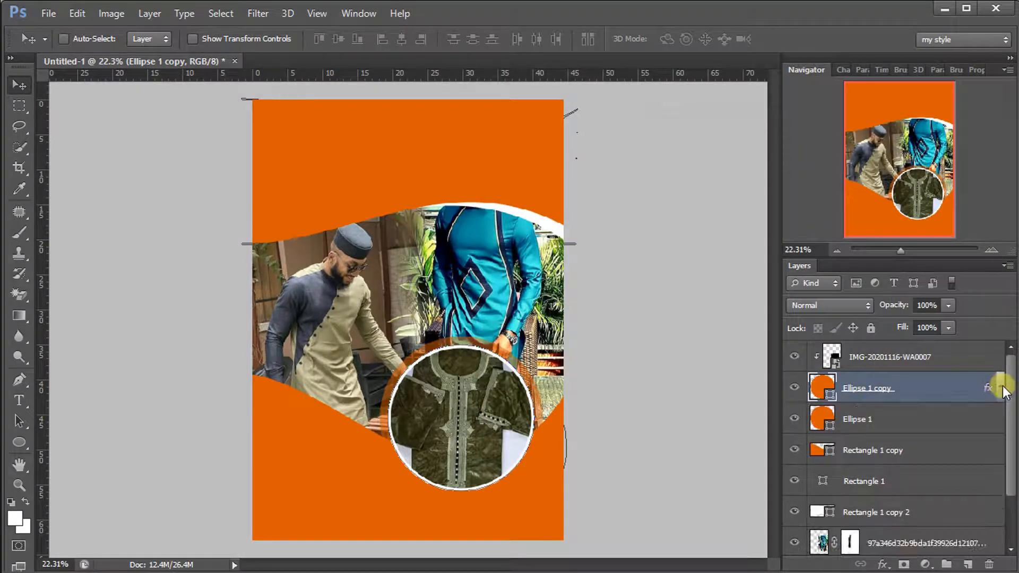
click(971, 353)
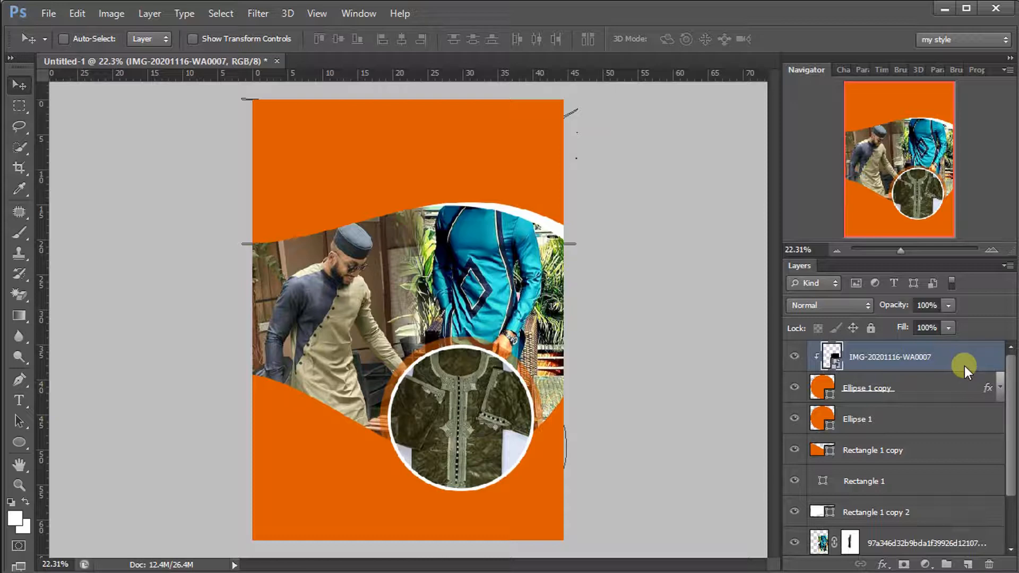
Type 'Bizzay' near the top left of the flyer and enlarge it
click(20, 399)
click(294, 148)
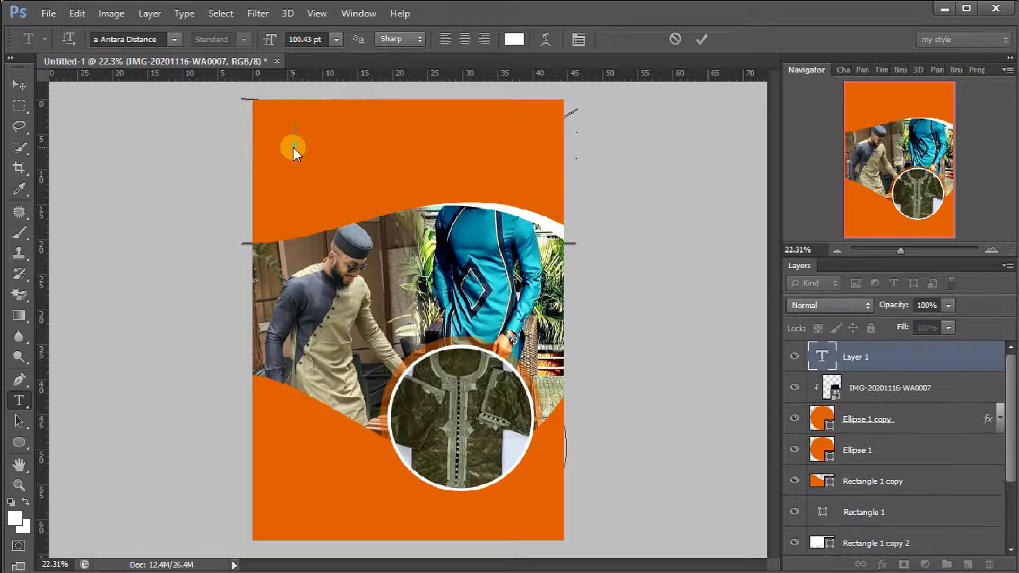
text(B)
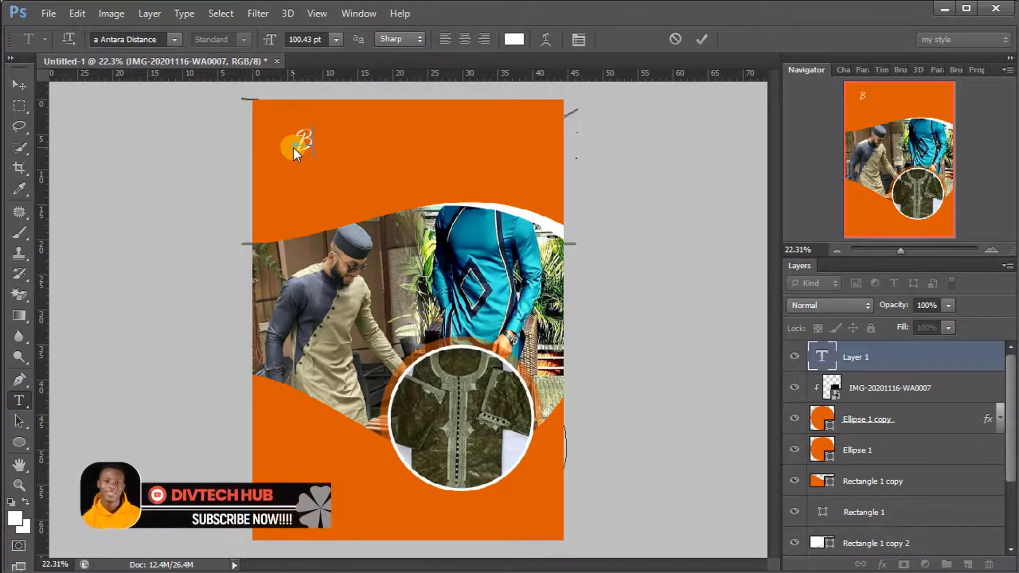
text(izzay)
key(ctrl+a)
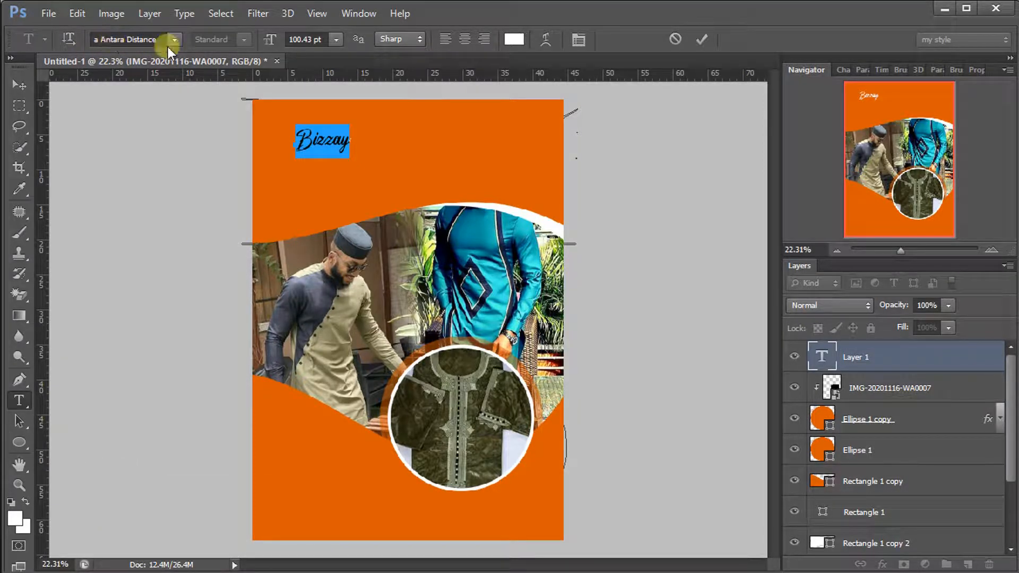
drag(268, 40, 289, 35)
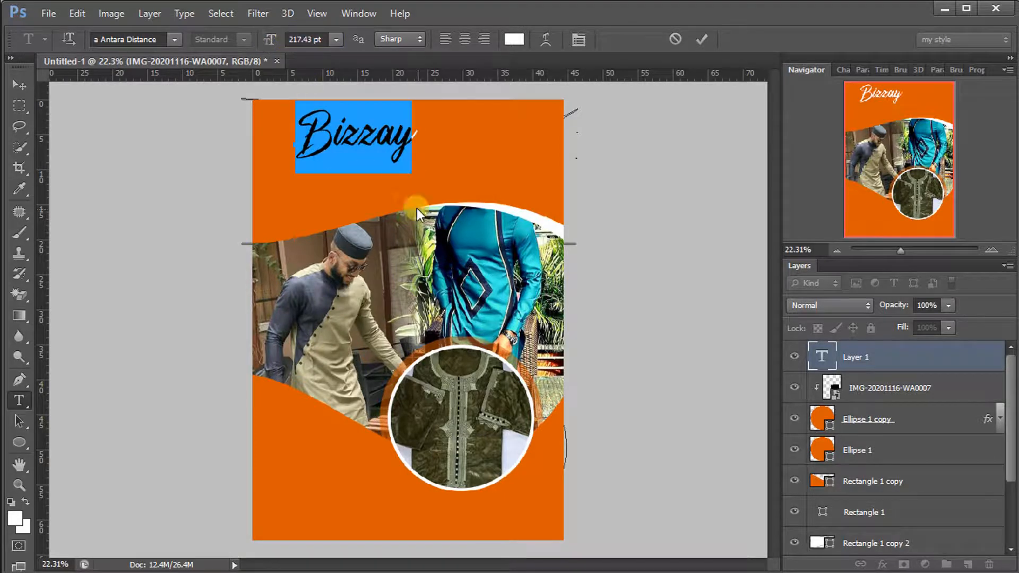
Set Bizzay to 202.43 pt, commit it, and nudge it slightly down and right
mouse_move(416, 208)
mouse_down()
mouse_move(413, 223)
mouse_move(398, 205)
mouse_up()
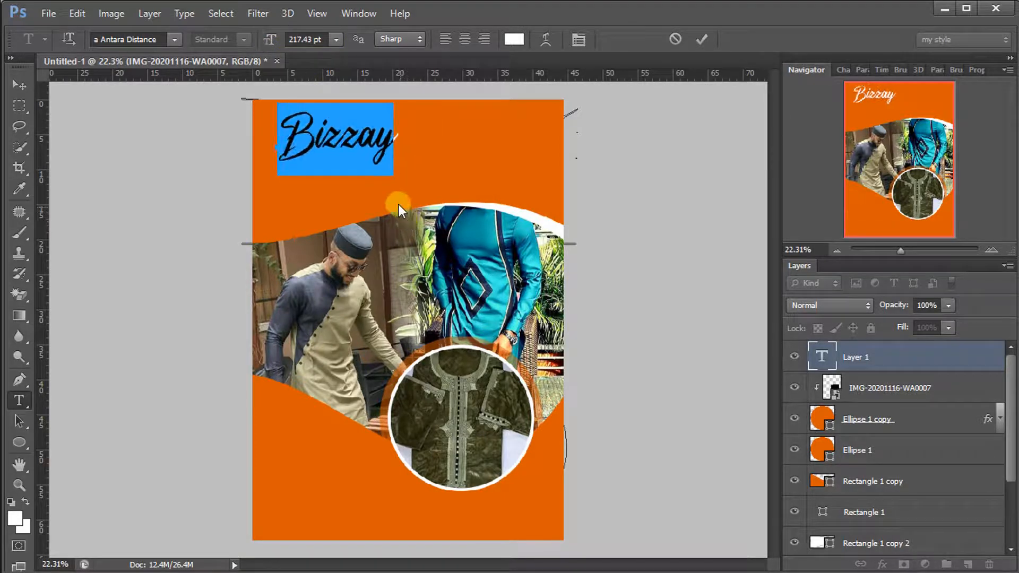
drag(277, 41, 267, 40)
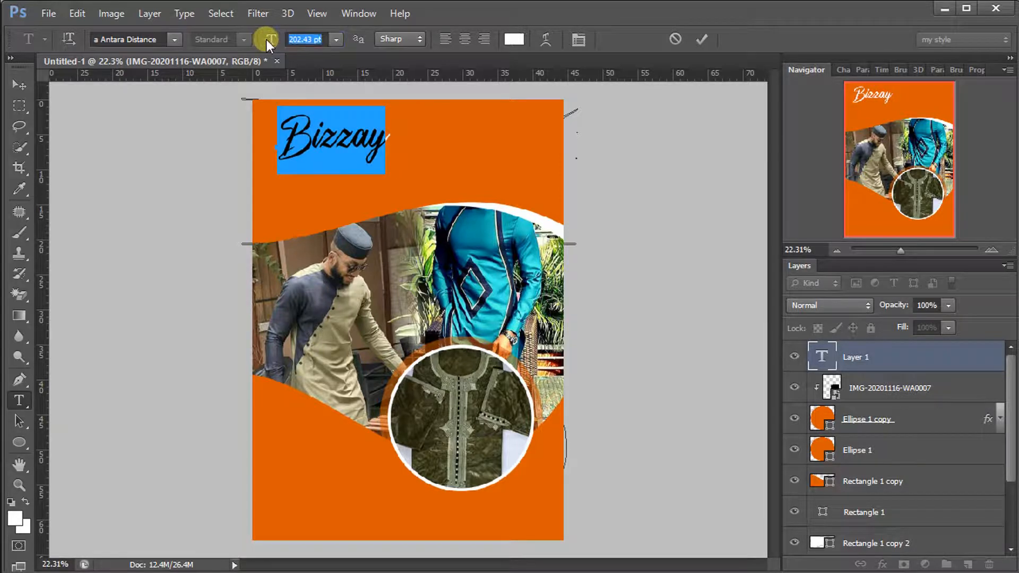
click(704, 38)
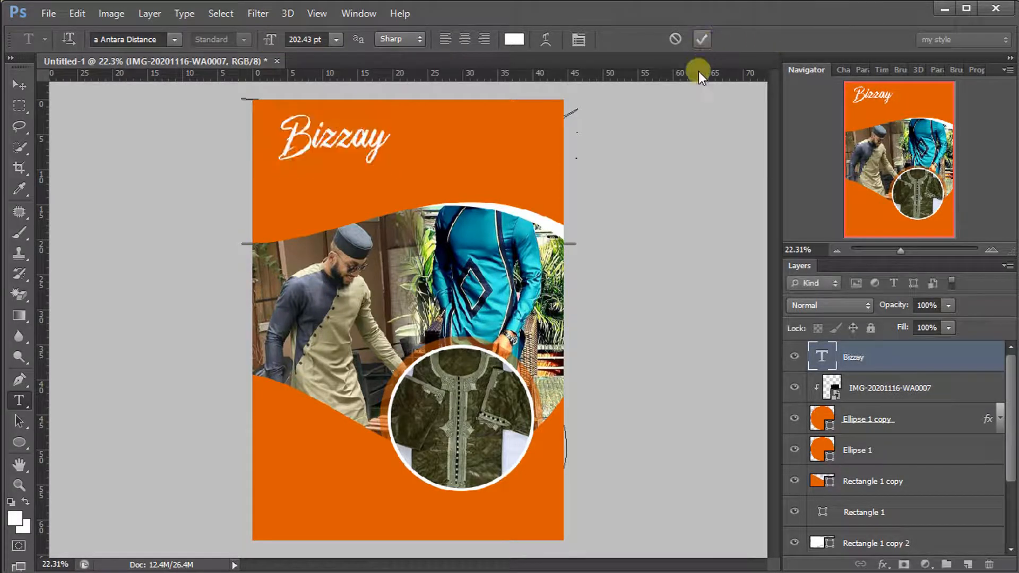
click(19, 85)
mouse_move(415, 194)
mouse_down()
mouse_move(424, 195)
mouse_move(416, 199)
mouse_up()
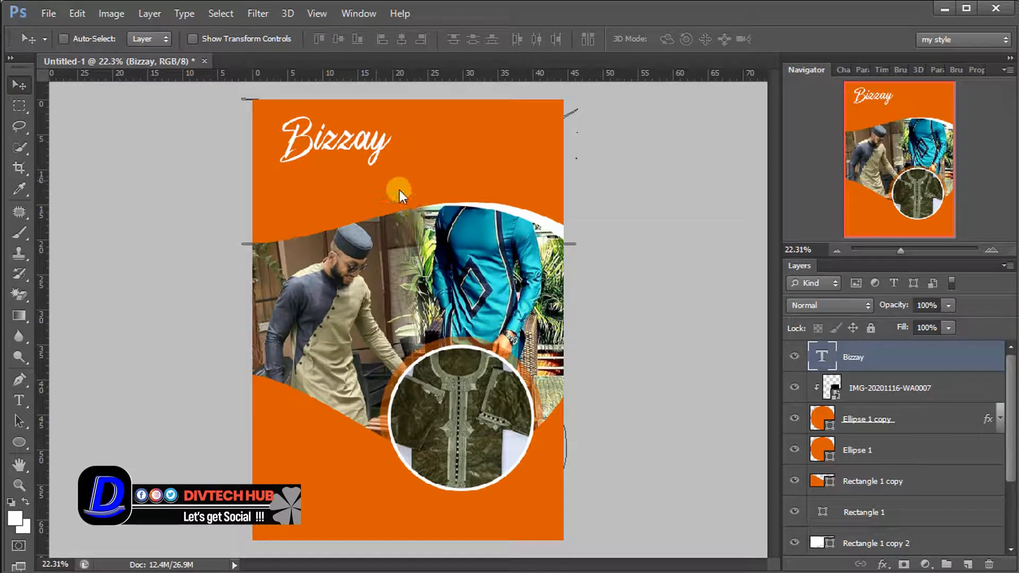
click(21, 401)
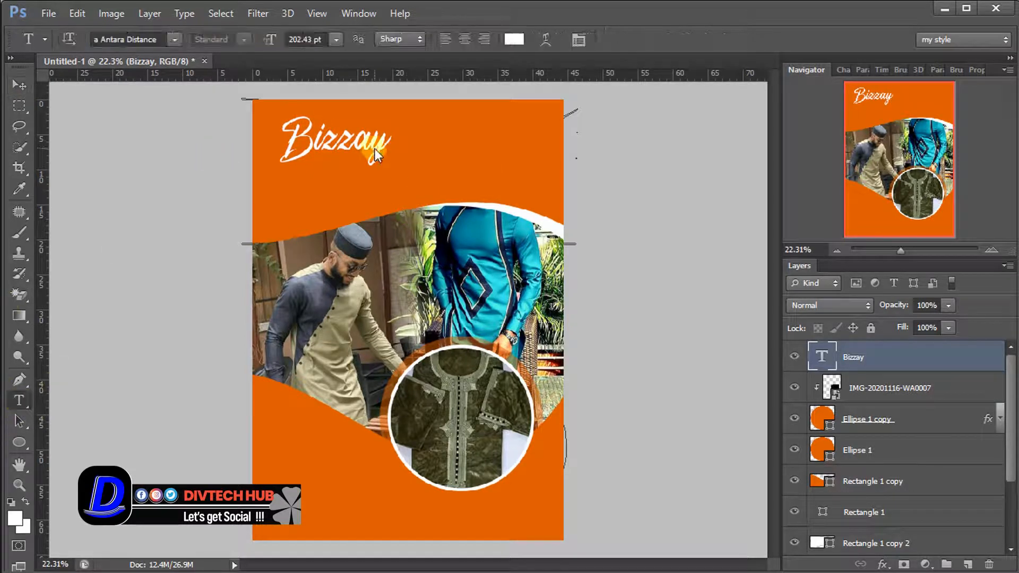
Type 'DESIGNS' below Bizzay and set its font to Poppins
click(333, 190)
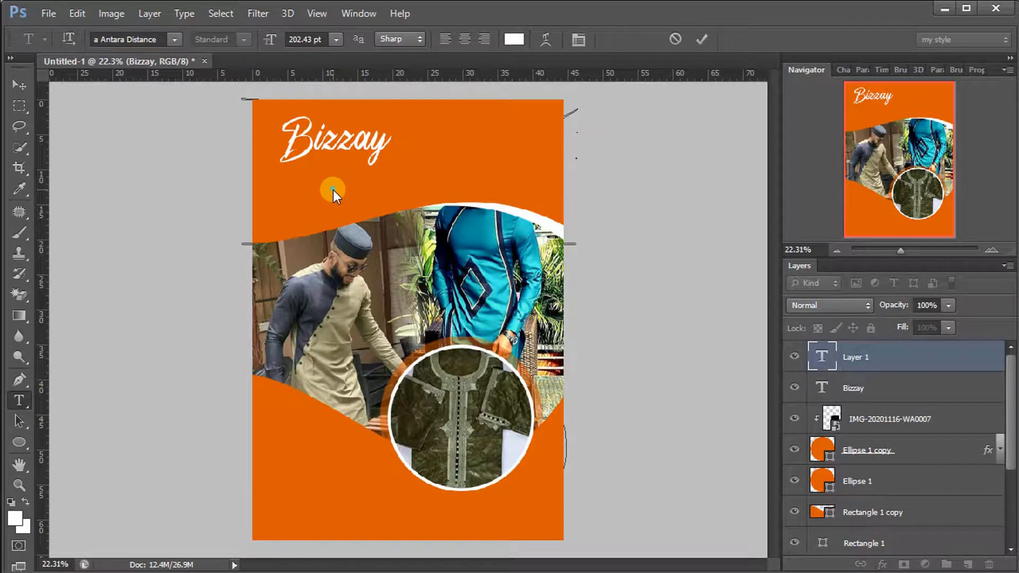
text(d)
key(BackSpace)
text(DES)
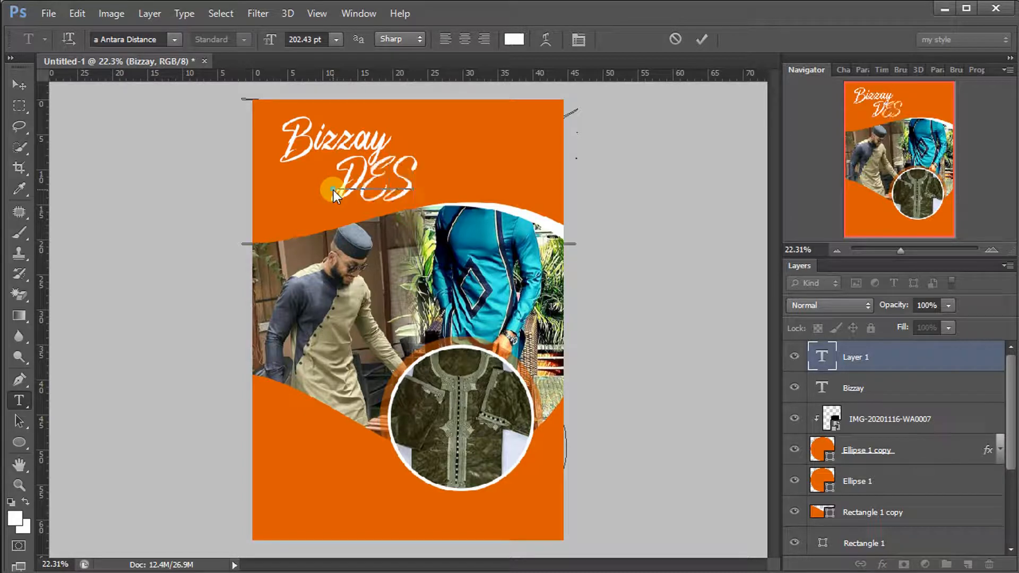
text(IGNS)
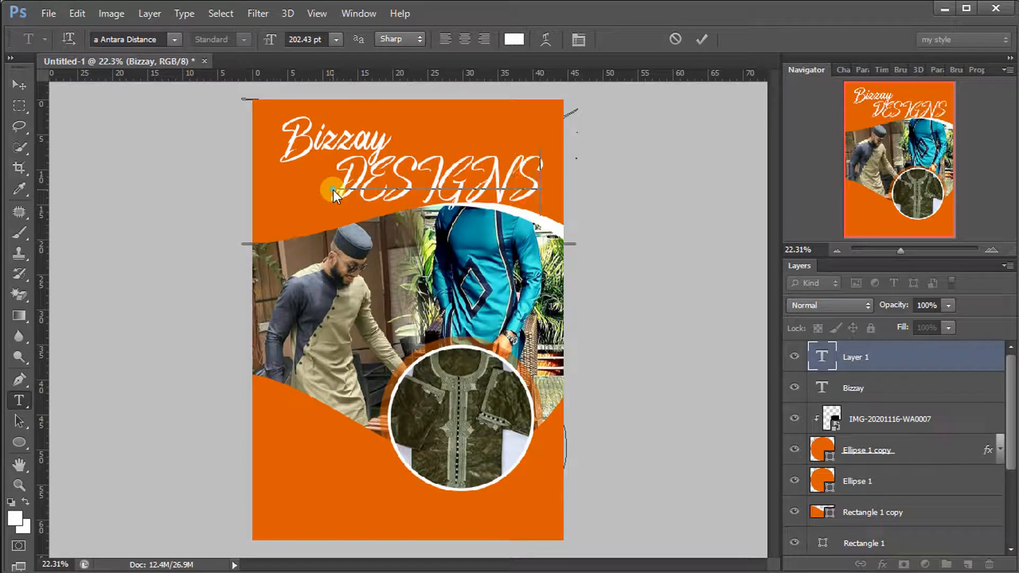
key(ctrl+a)
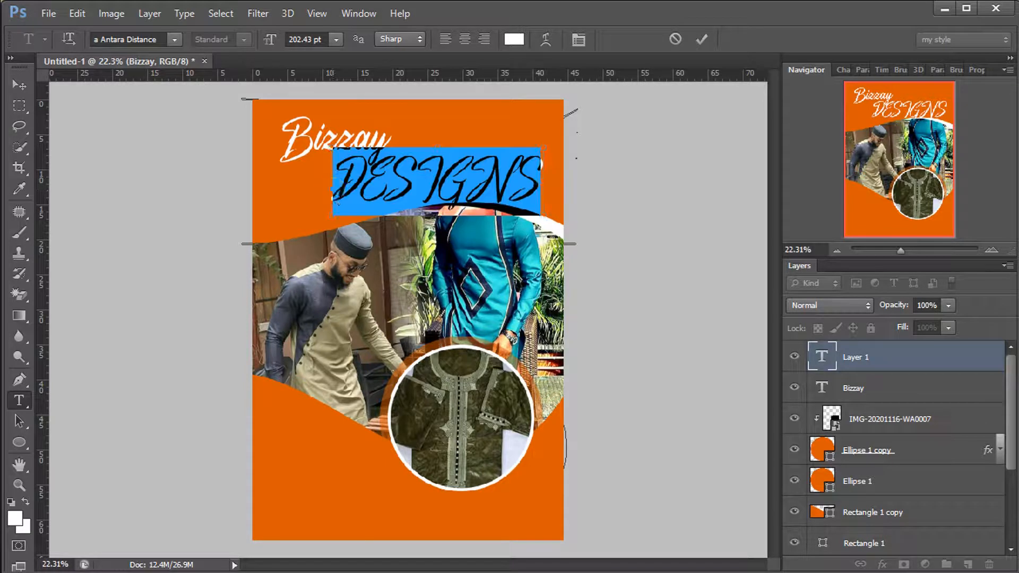
click(147, 38)
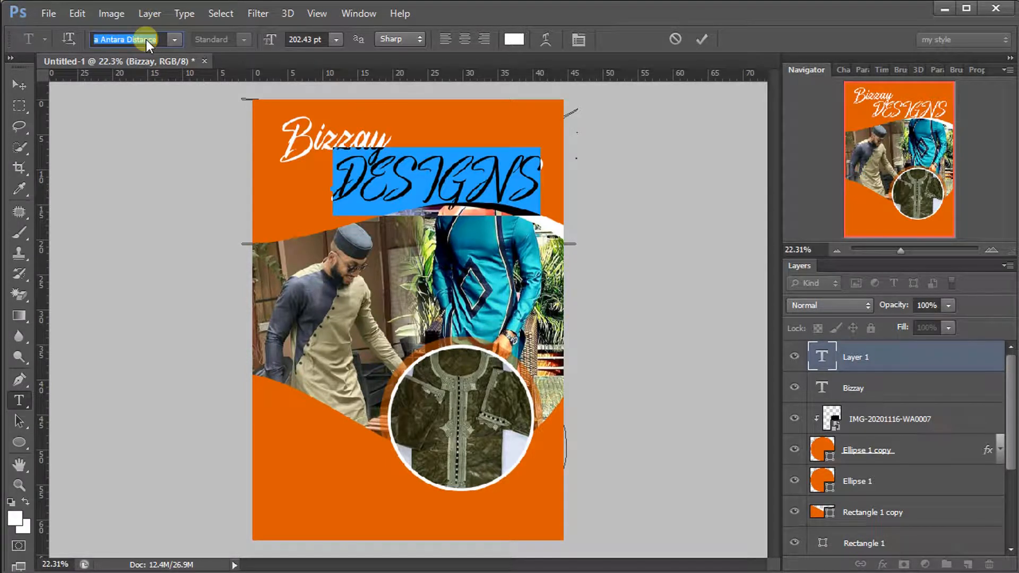
text(Poppins)
key(Return)
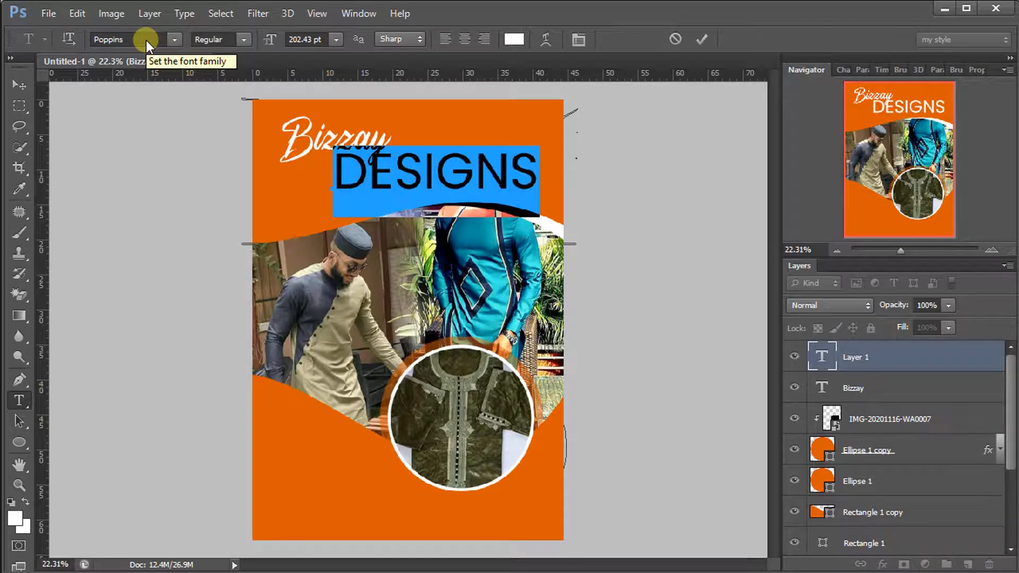
Make DESIGNS Bold with -40 tracking at 188.43 pt, position it, and commit
click(243, 40)
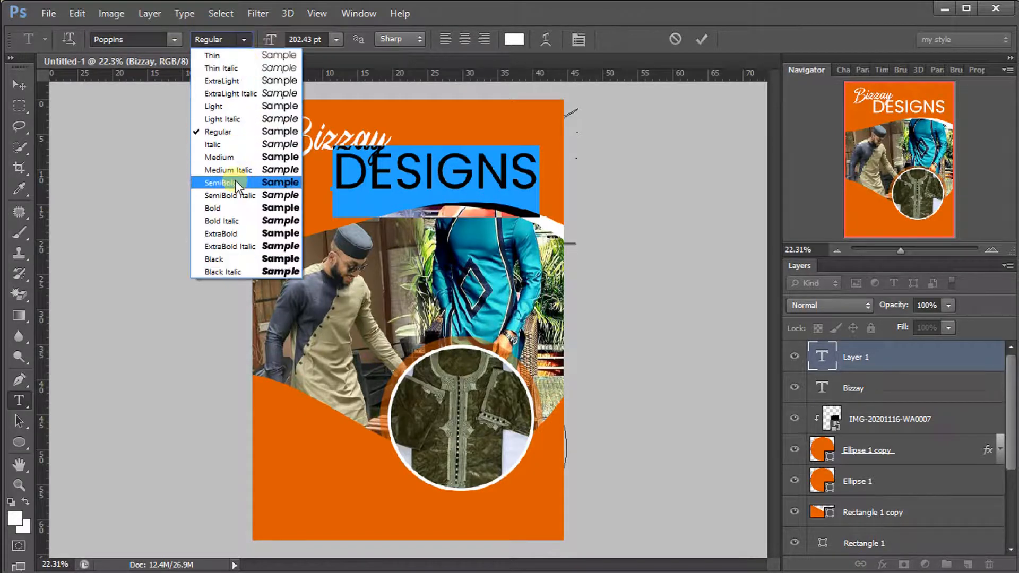
click(230, 211)
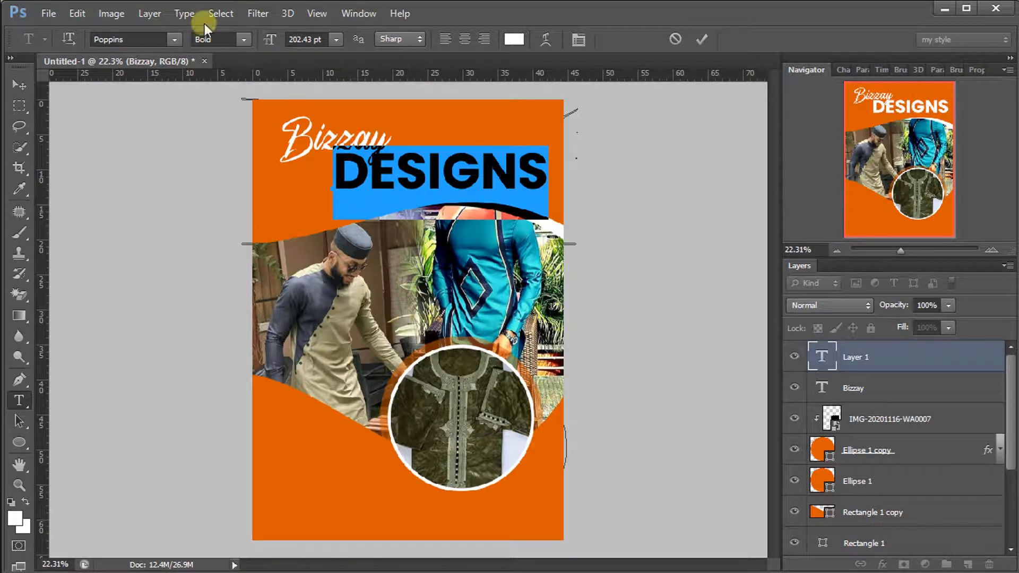
click(843, 69)
drag(878, 131, 876, 132)
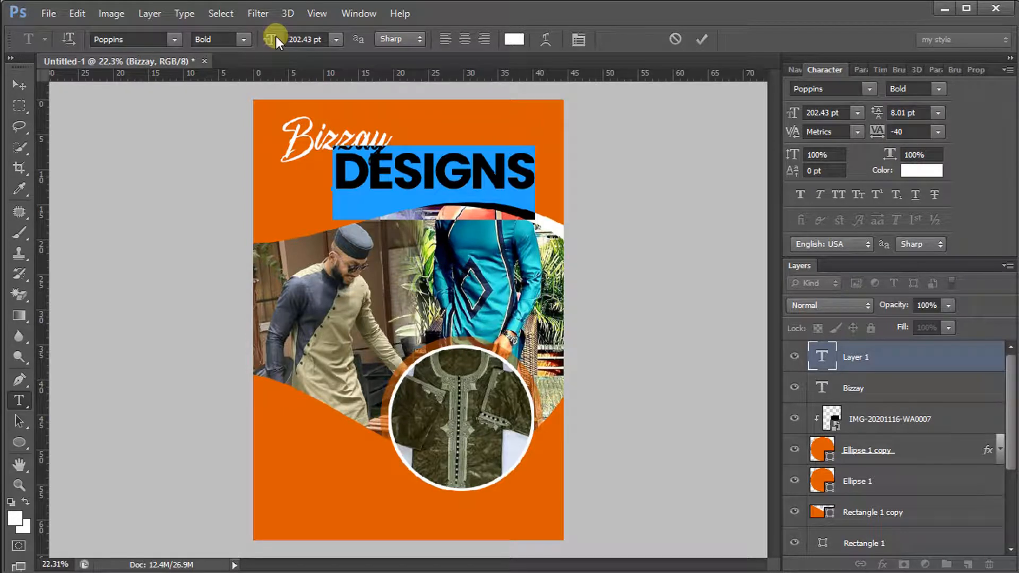
drag(277, 36, 273, 37)
drag(457, 286, 445, 284)
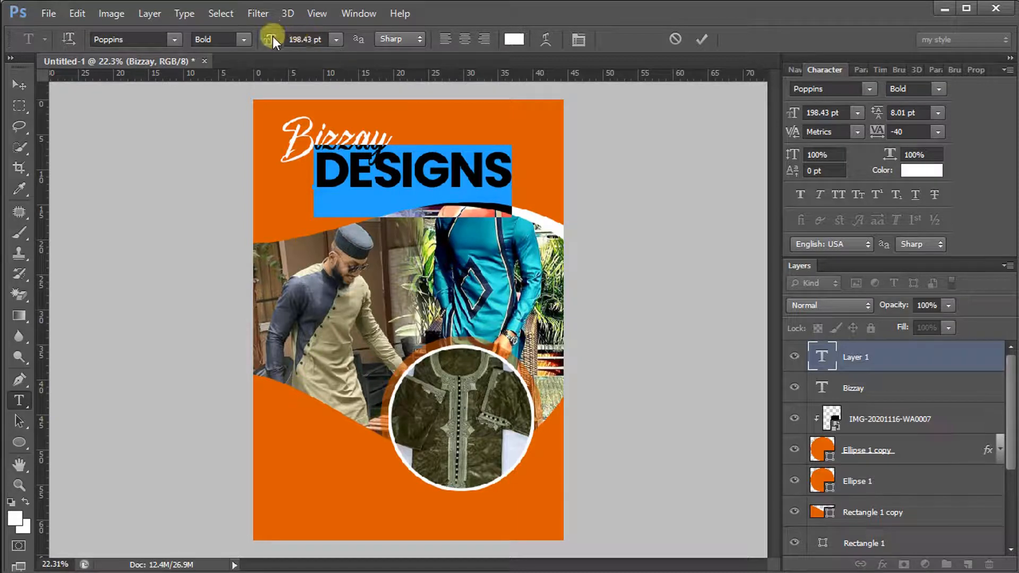
drag(273, 36, 263, 37)
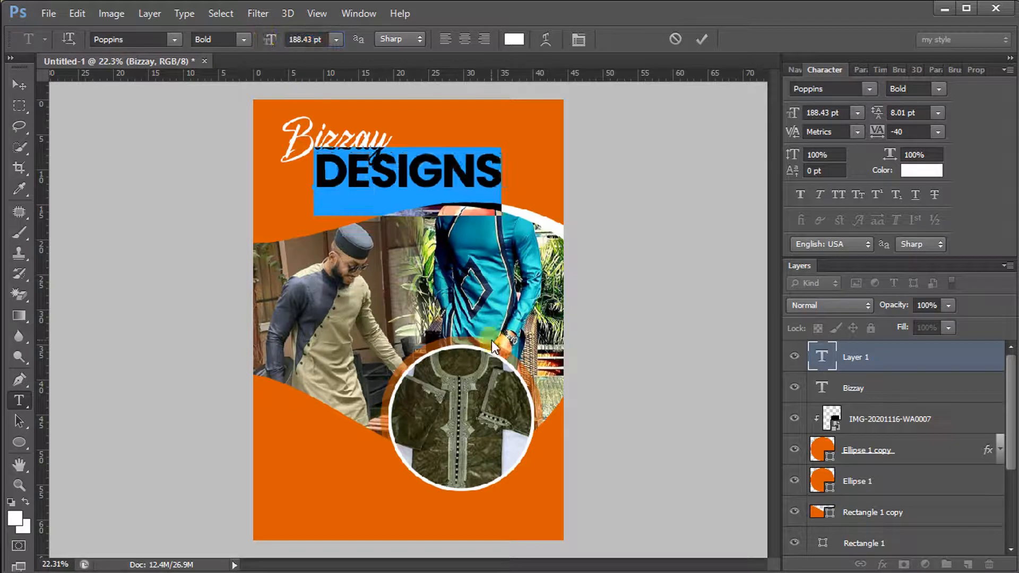
drag(493, 341, 490, 338)
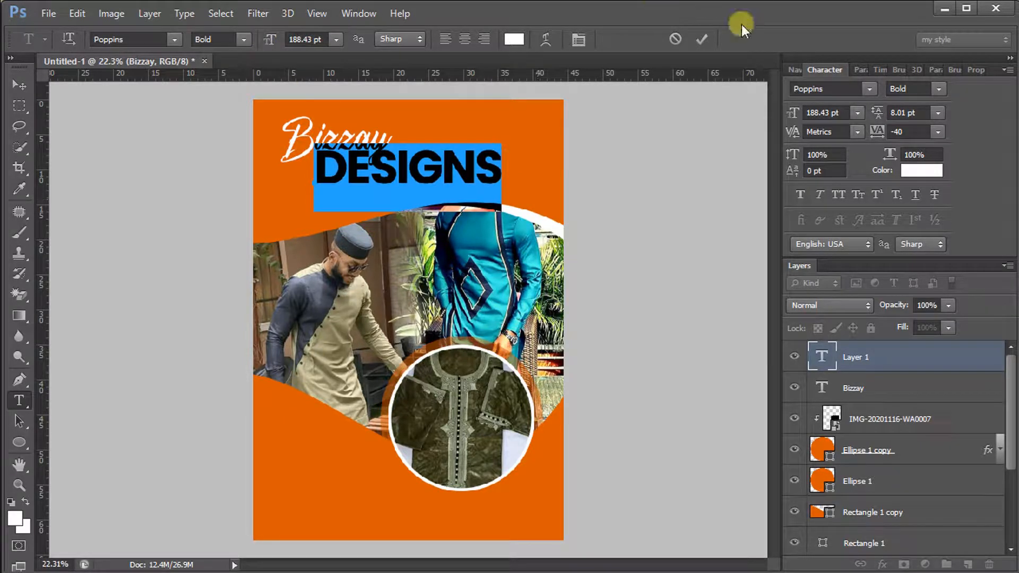
click(701, 37)
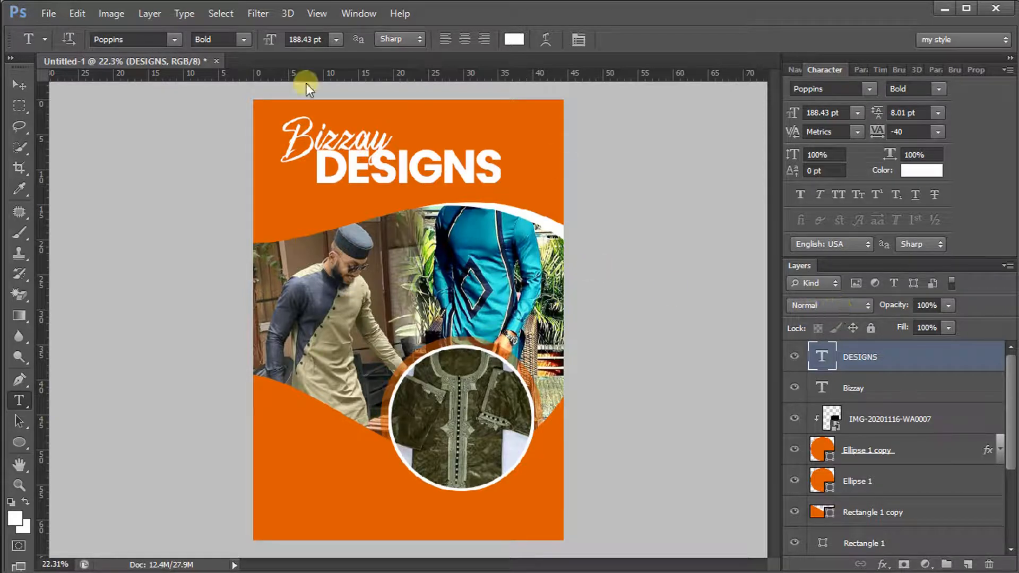
Add a Normal-blend black drop shadow to DESIGNS: 100% opacity, size 13 px, distance 17 px
click(883, 564)
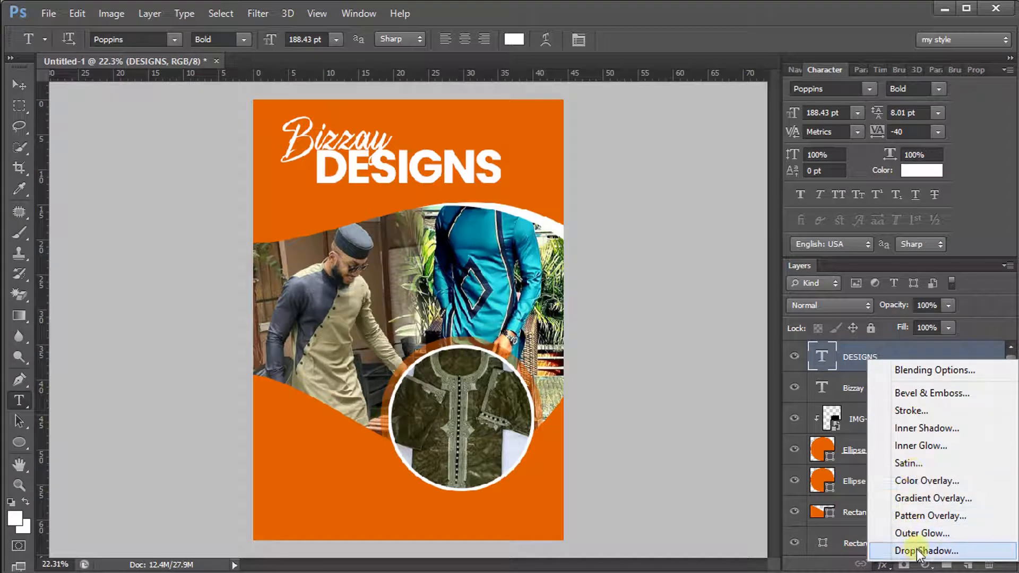
click(890, 514)
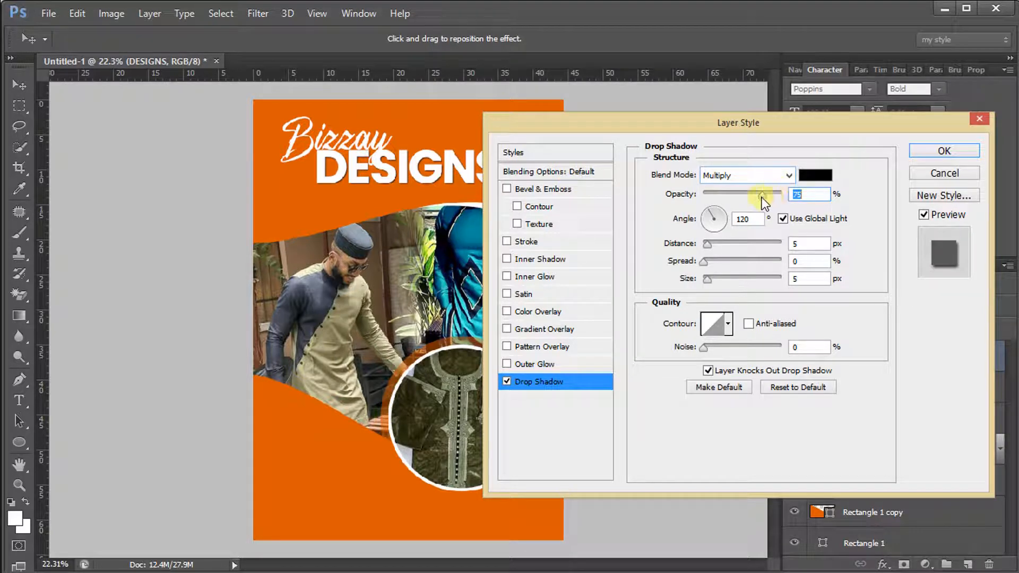
drag(763, 196, 789, 195)
click(781, 181)
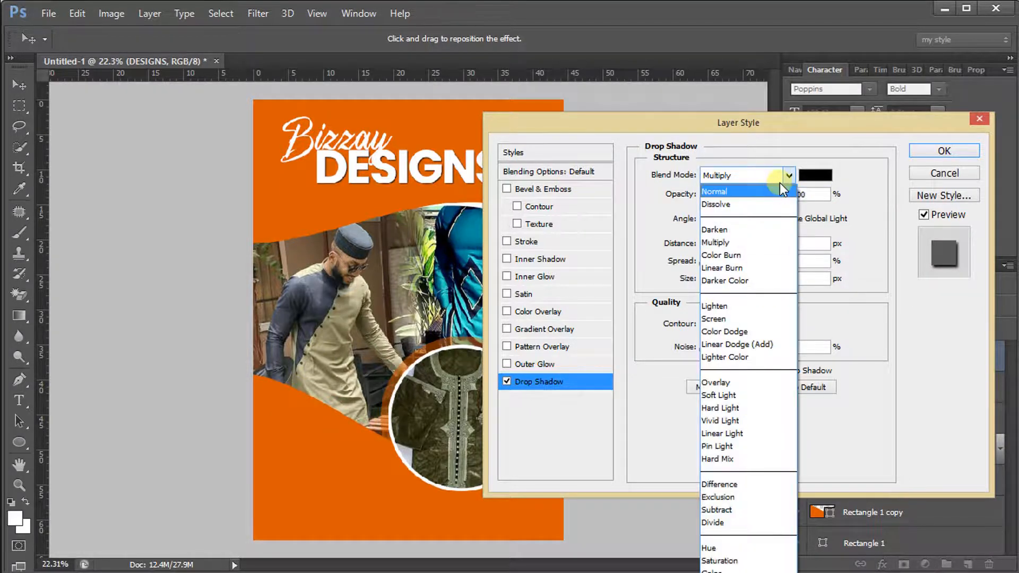
click(775, 190)
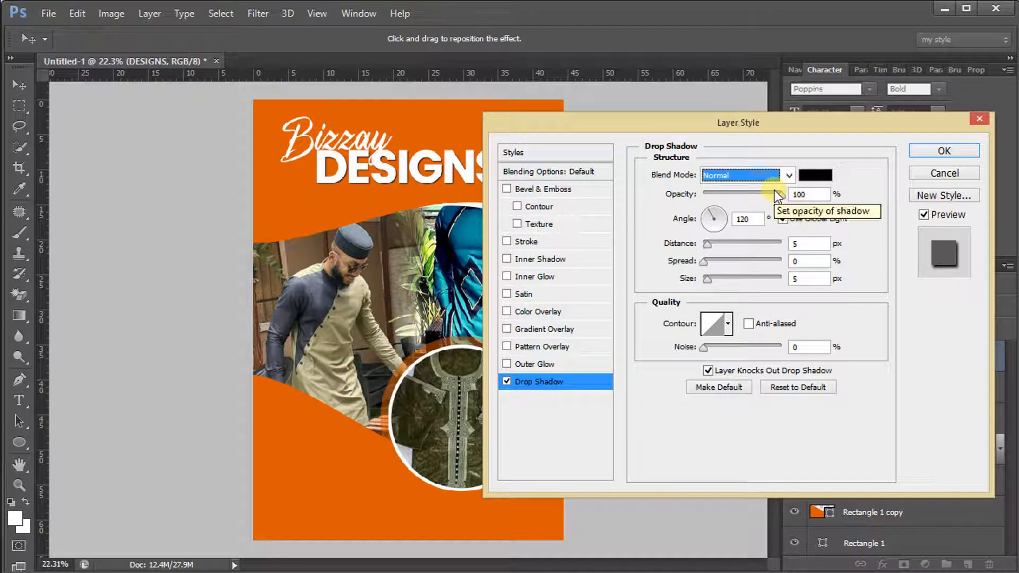
click(708, 278)
drag(708, 278, 713, 277)
drag(426, 191, 416, 181)
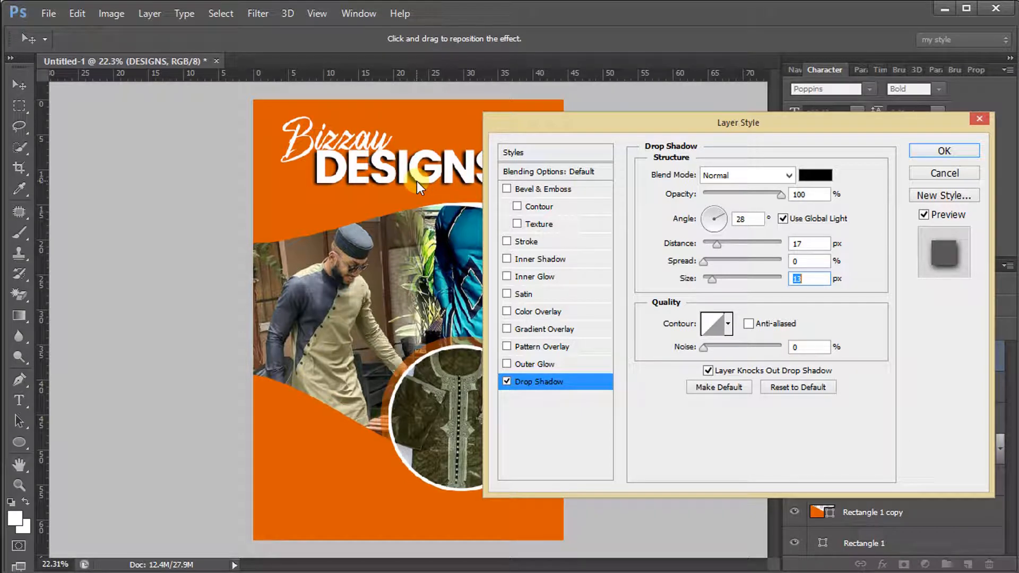
click(943, 149)
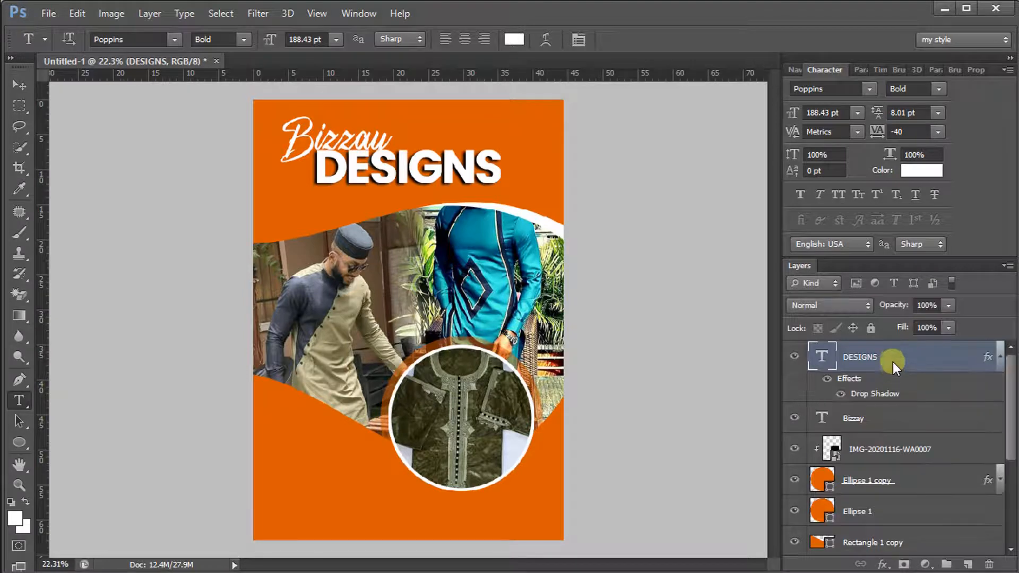
Move the DESIGNS layer below Bizzay, then shift Bizzay up and to the right
click(999, 355)
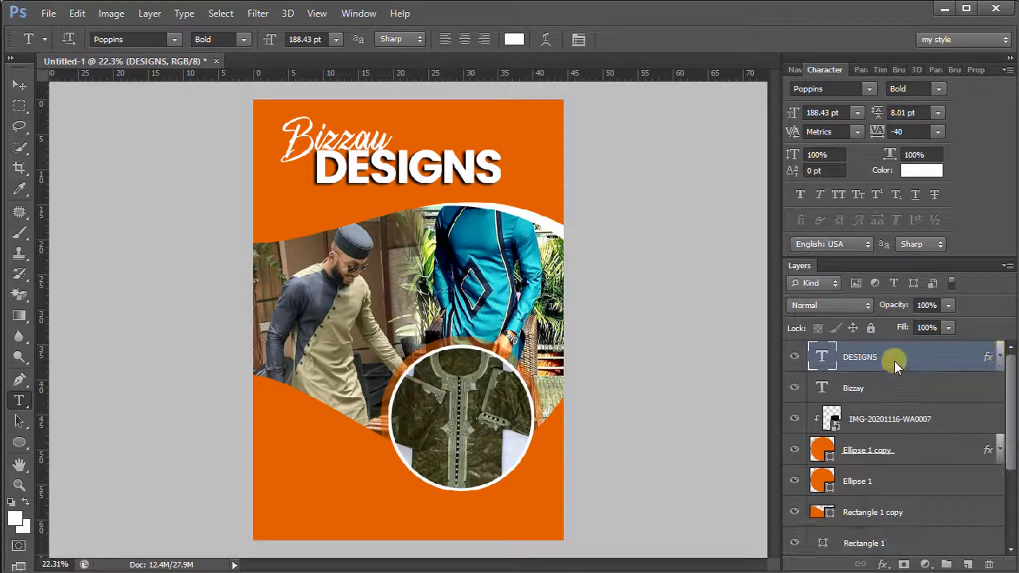
drag(894, 360, 889, 410)
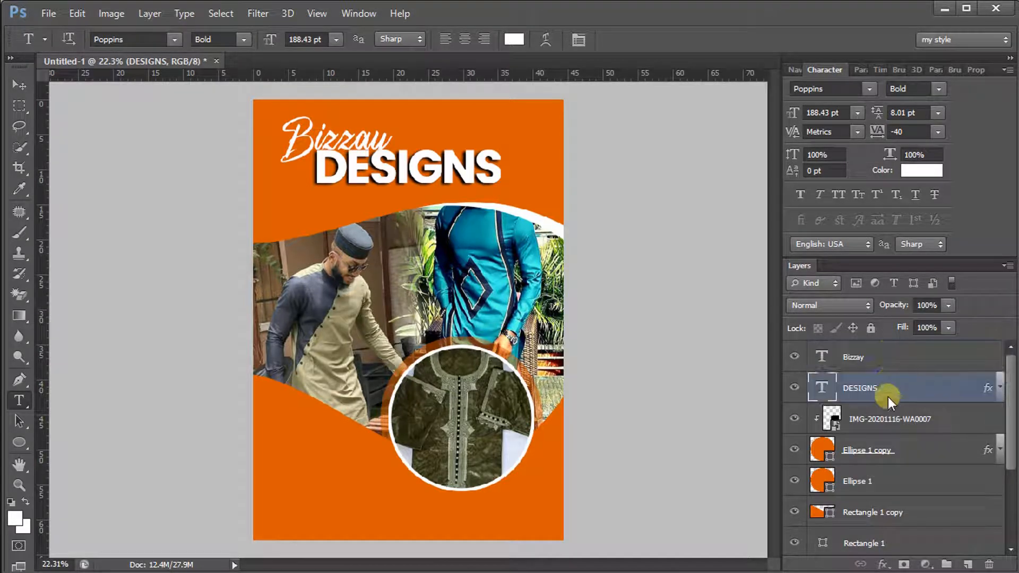
click(883, 359)
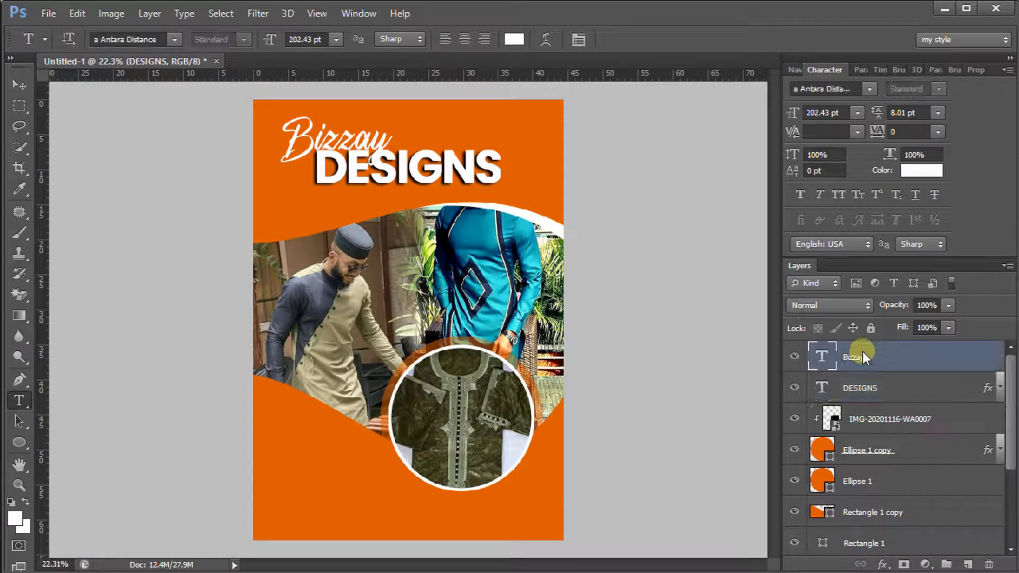
click(16, 87)
drag(357, 170, 356, 161)
drag(376, 202, 384, 204)
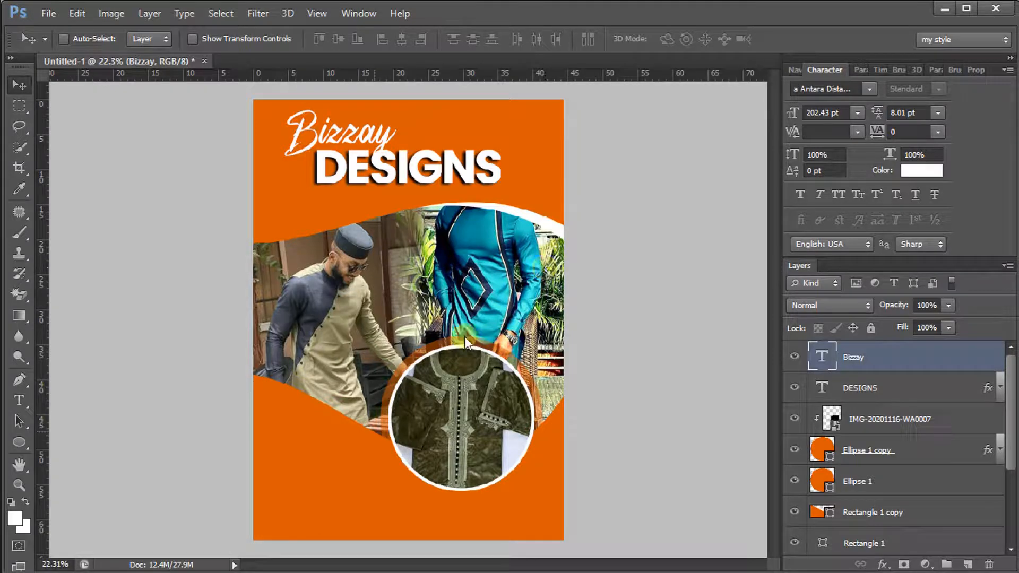
click(18, 439)
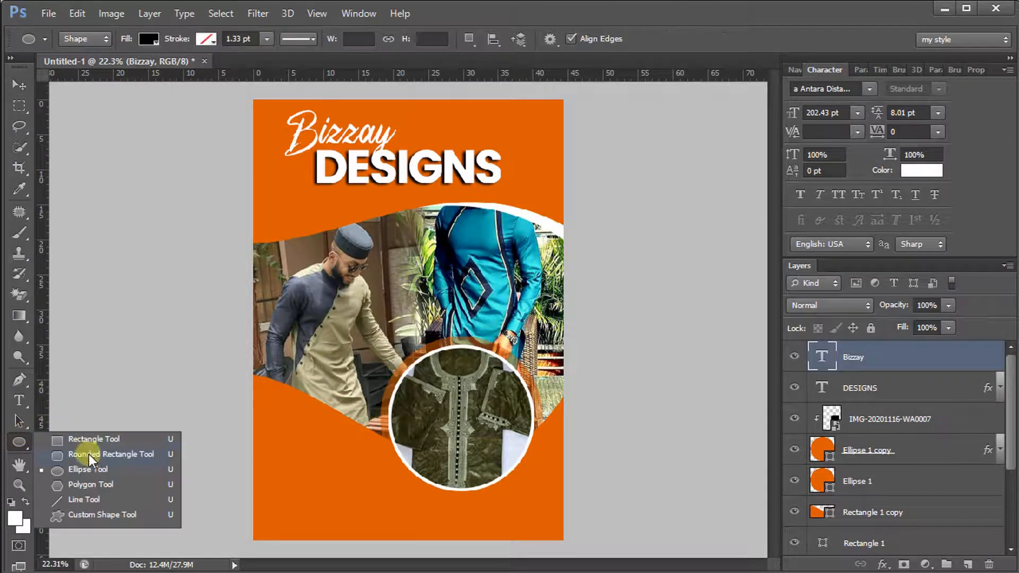
Draw a white rounded bar with 210 px corner radius below DESIGNS
click(88, 454)
drag(571, 38, 702, 37)
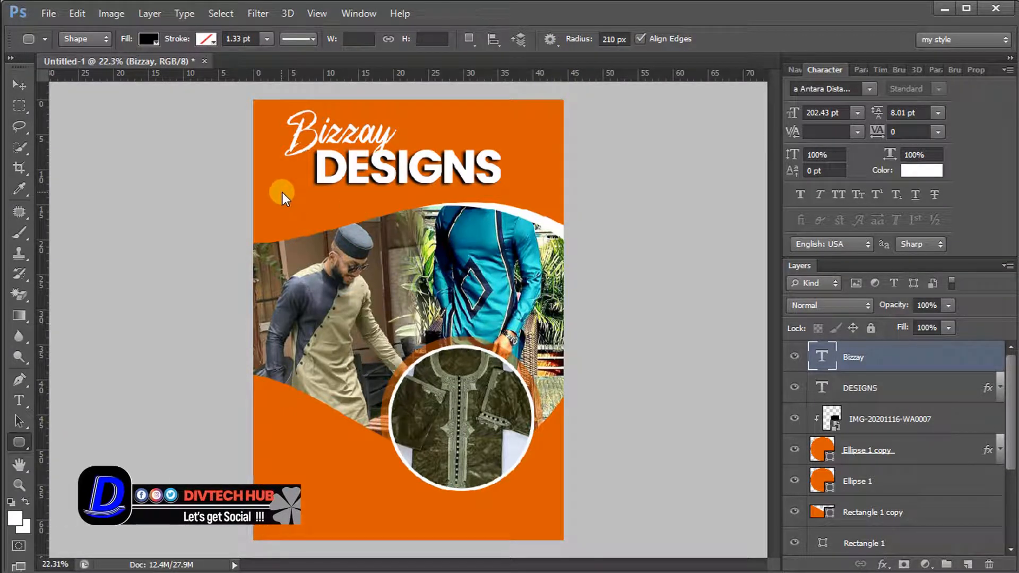
drag(281, 195, 529, 212)
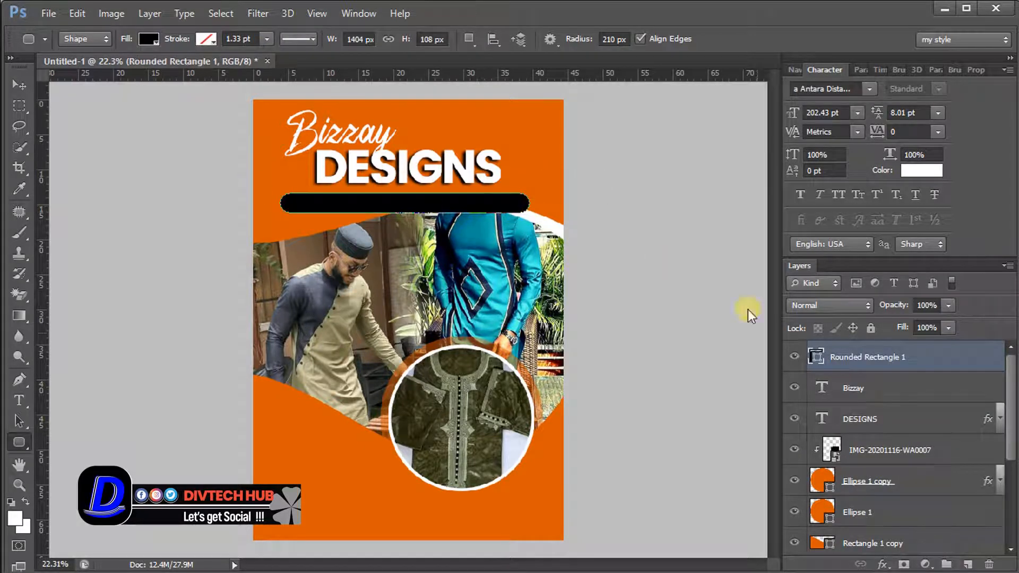
double_click(815, 357)
click(365, 127)
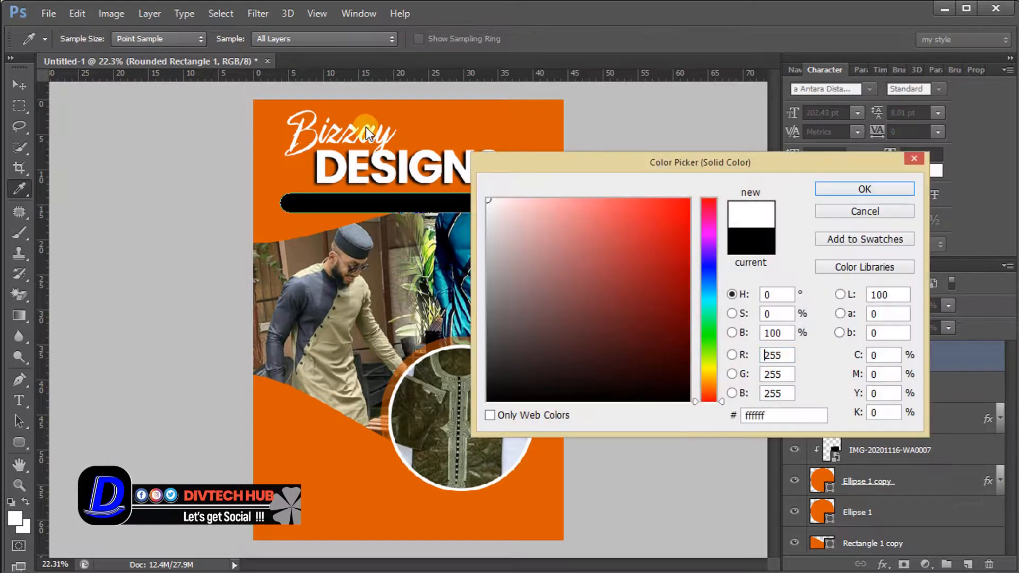
click(863, 190)
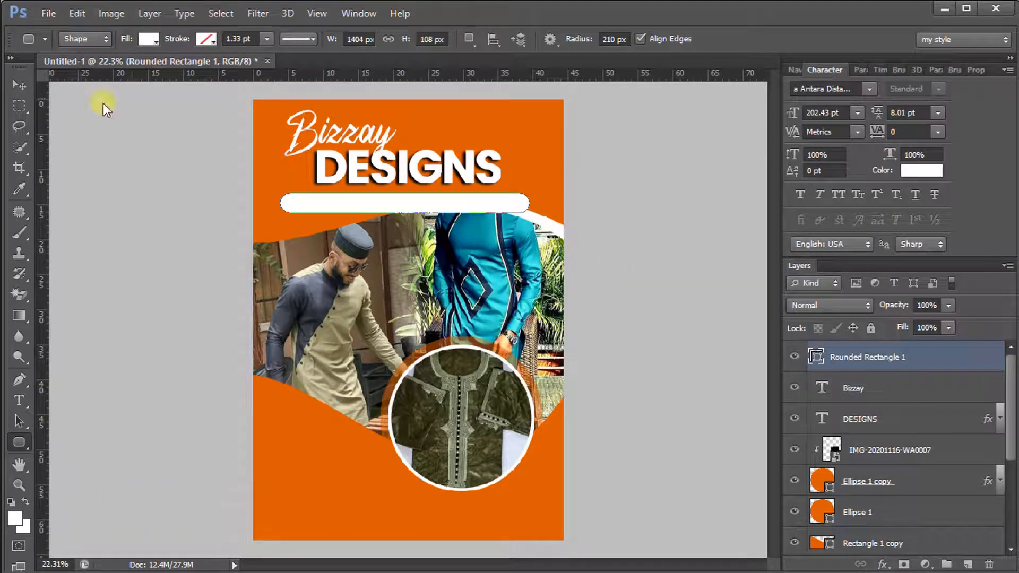
Move the white bar up under DESIGNS and scale it to about 96%
click(19, 85)
drag(384, 229, 368, 225)
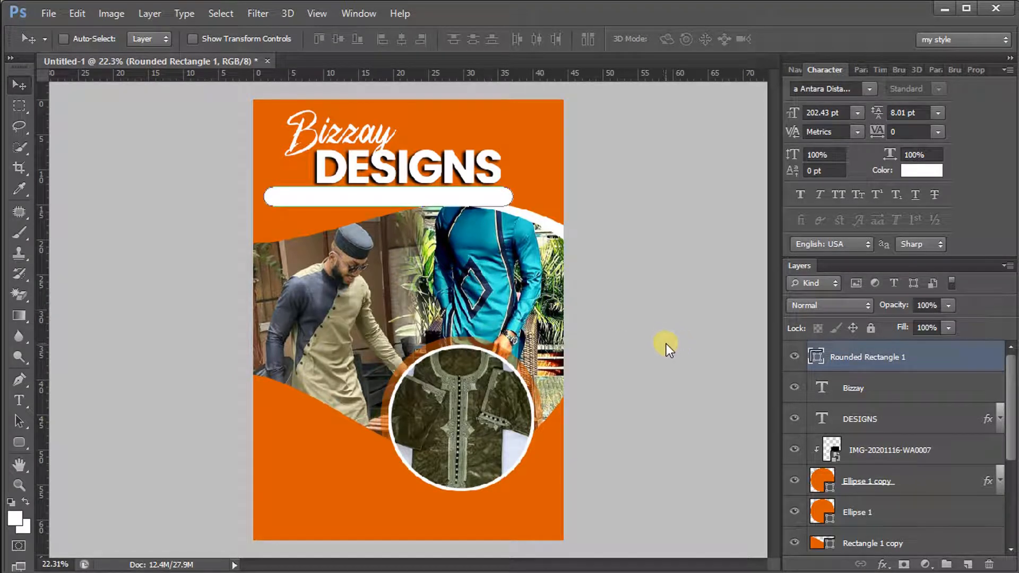
key(ctrl+t)
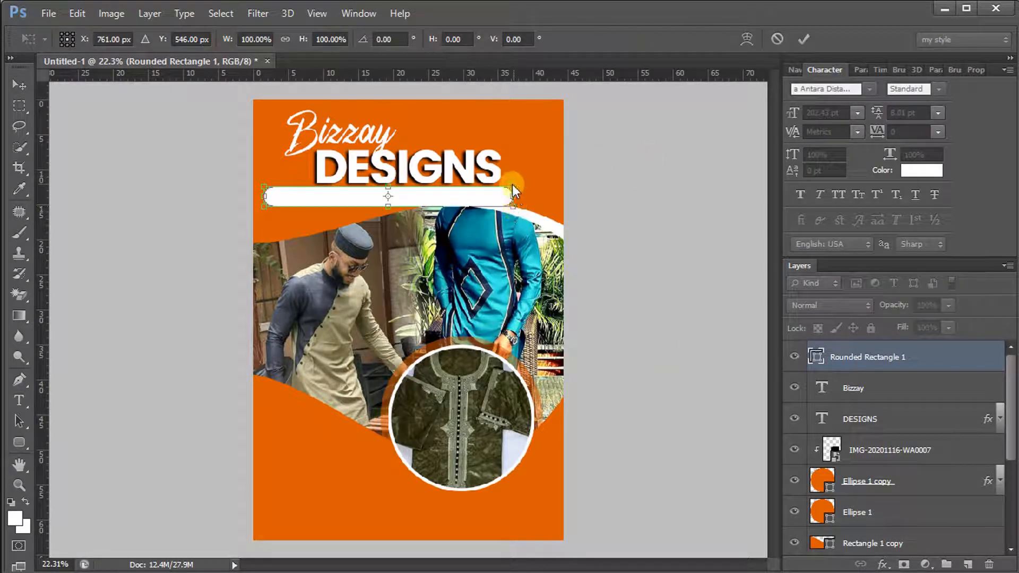
drag(513, 188, 509, 189)
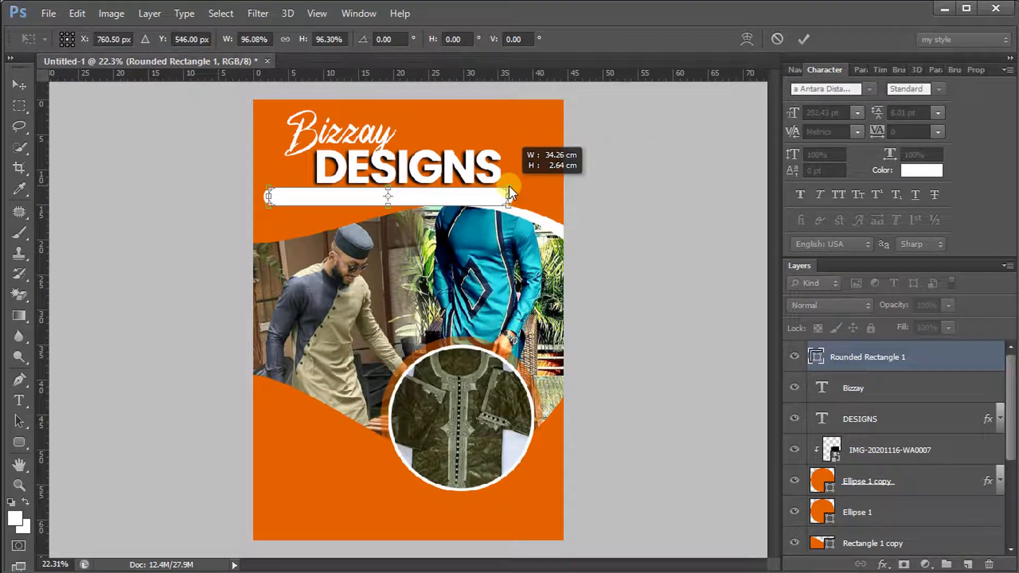
click(803, 38)
drag(517, 210, 518, 208)
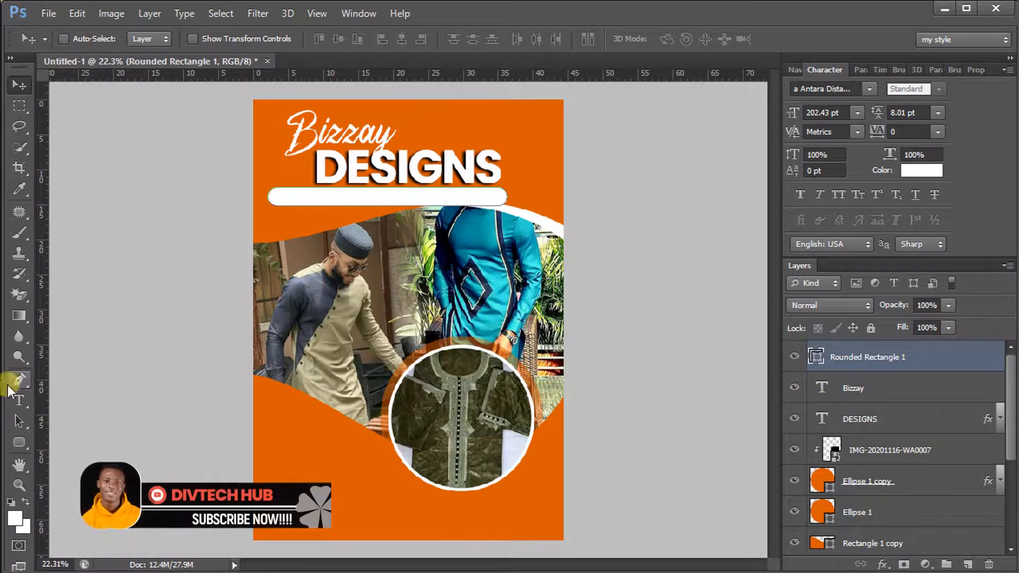
click(19, 400)
Type the tagline 'If it must be done it must be…' on the flyer
click(302, 253)
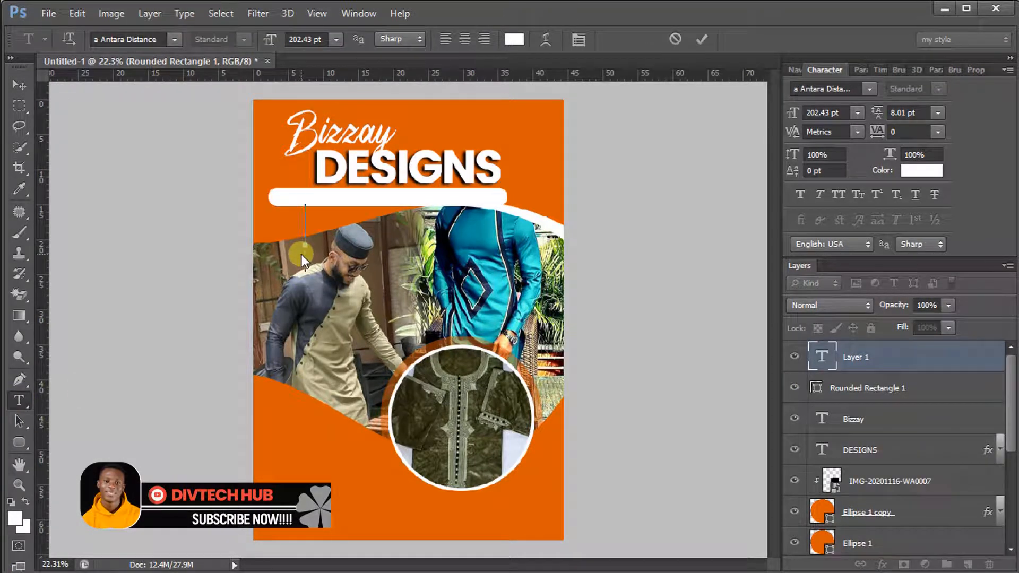
text(If it)
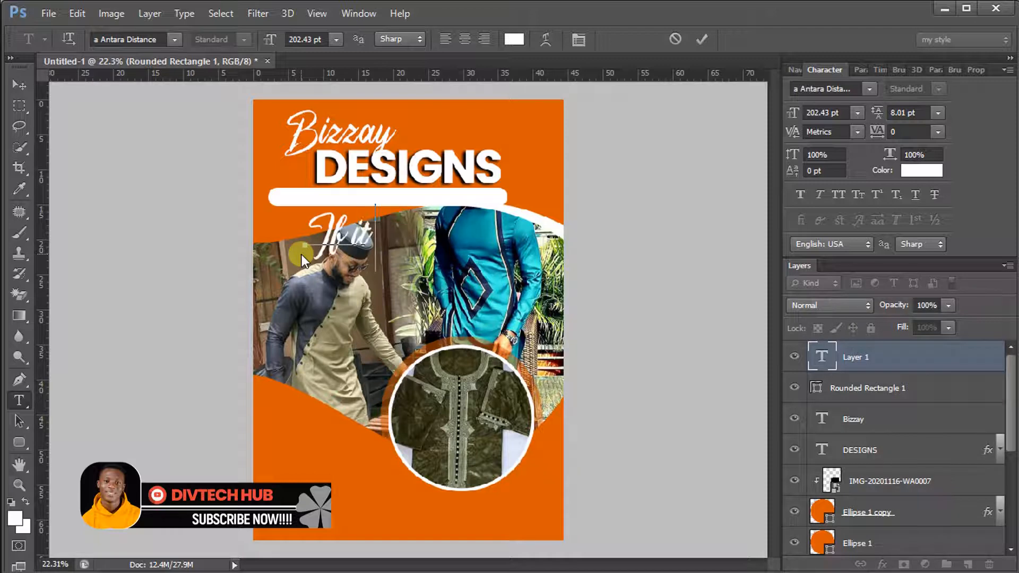
text( m)
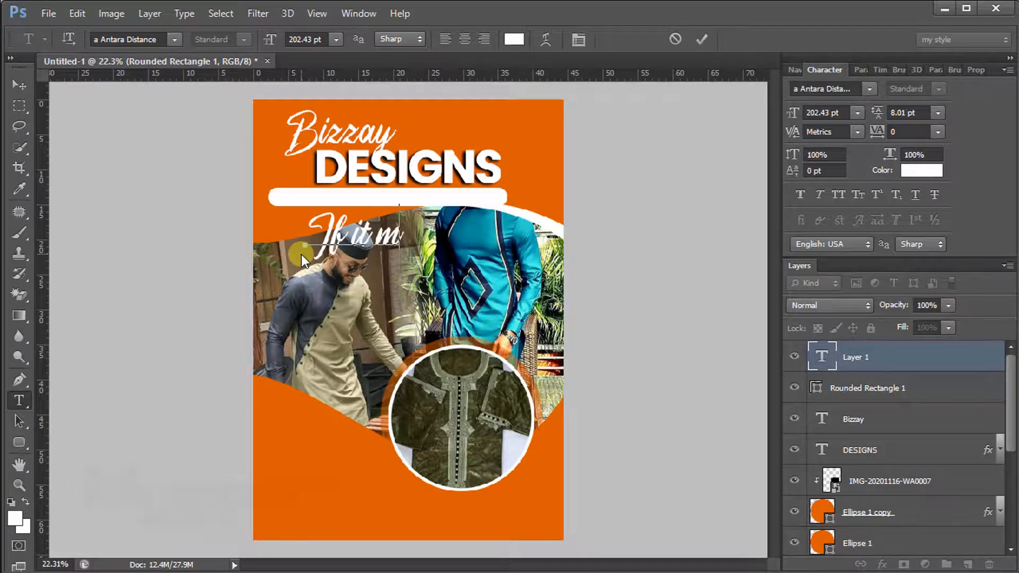
text(ust be d)
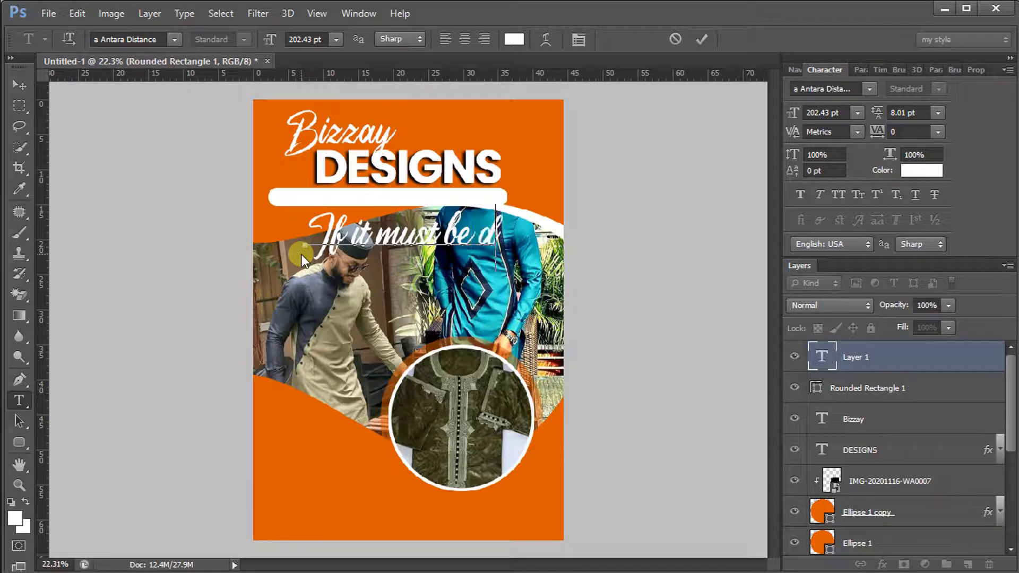
text(one,)
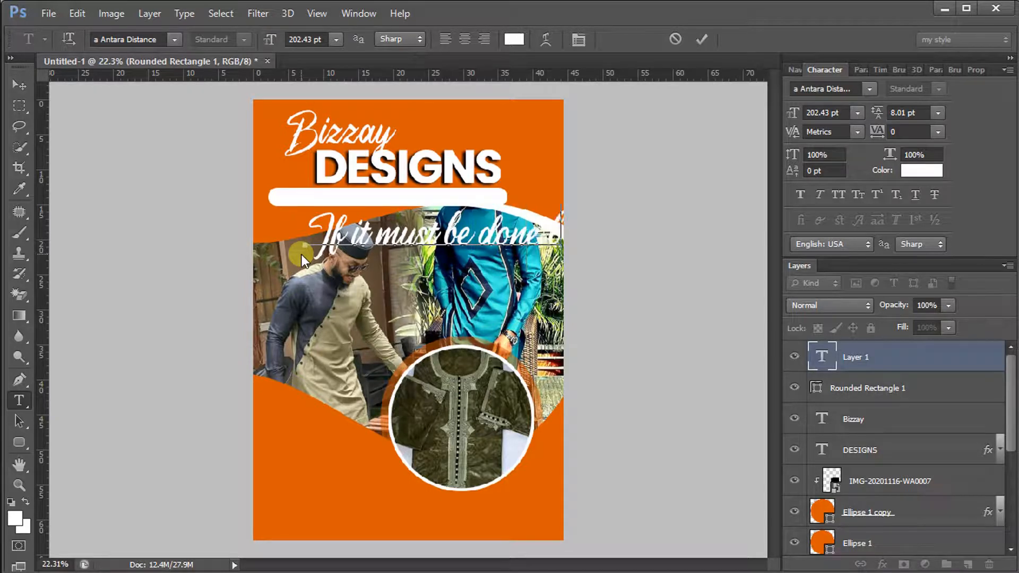
key(BackSpace)
key(BackSpace)
text(it must be done)
Shrink the tagline to 91.43 pt and move it onto the white bar
key(ctrl+a)
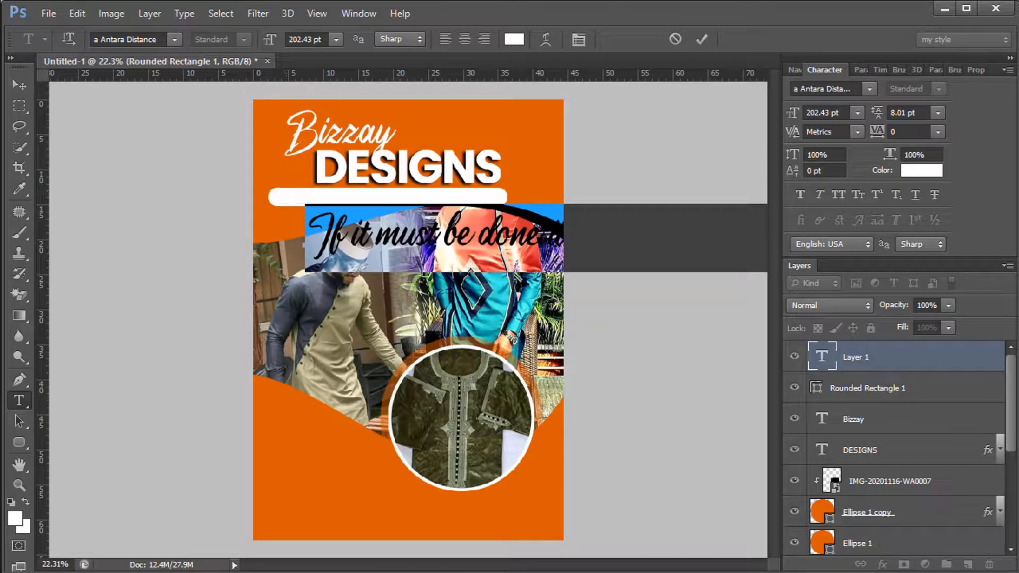
drag(274, 36, 194, 36)
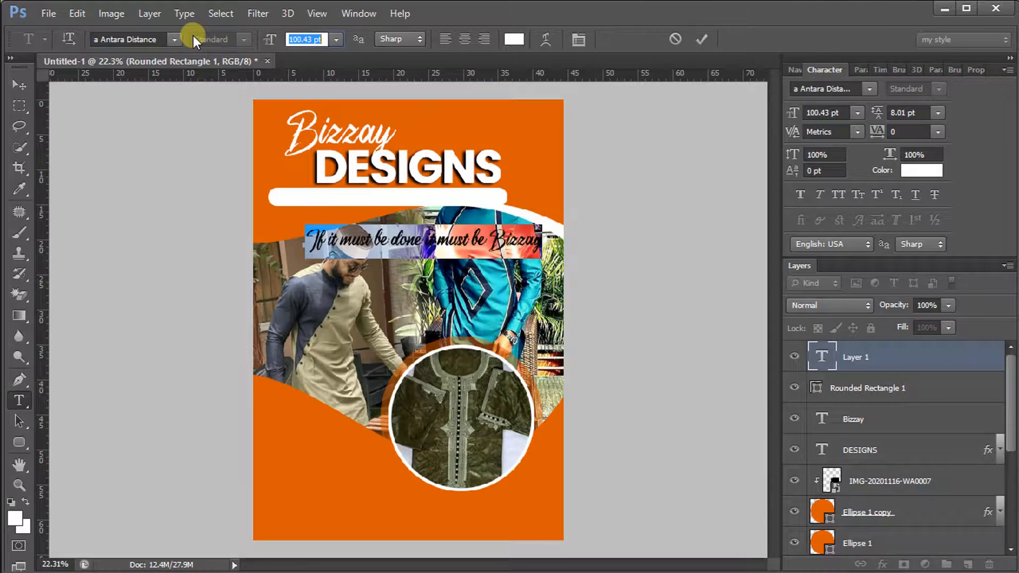
drag(414, 363, 415, 327)
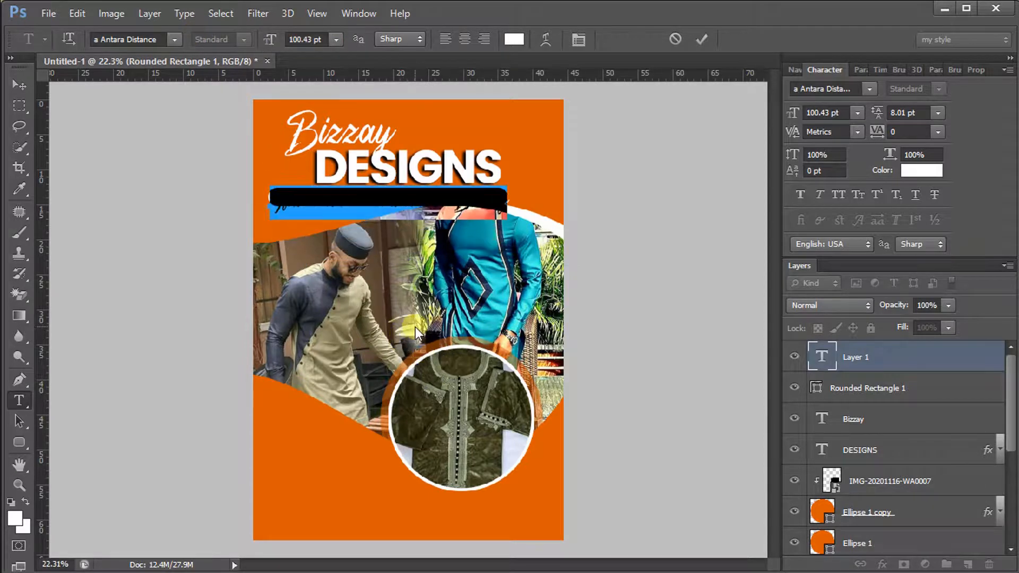
drag(275, 39, 267, 38)
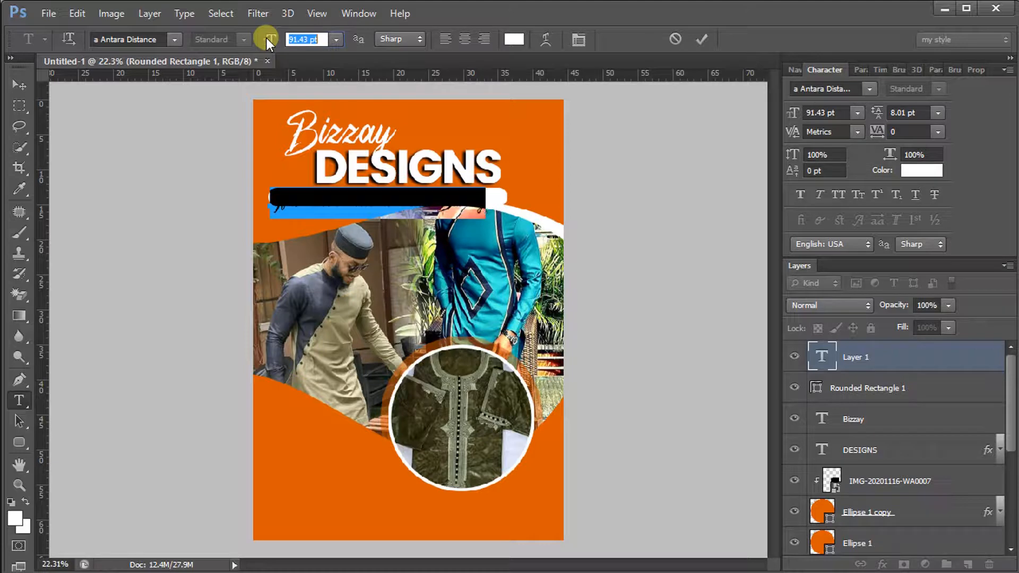
Restyle the tagline as orange Akrobat Bold at 69.43 pt and commit it
click(149, 41)
text(akihibara hyper)
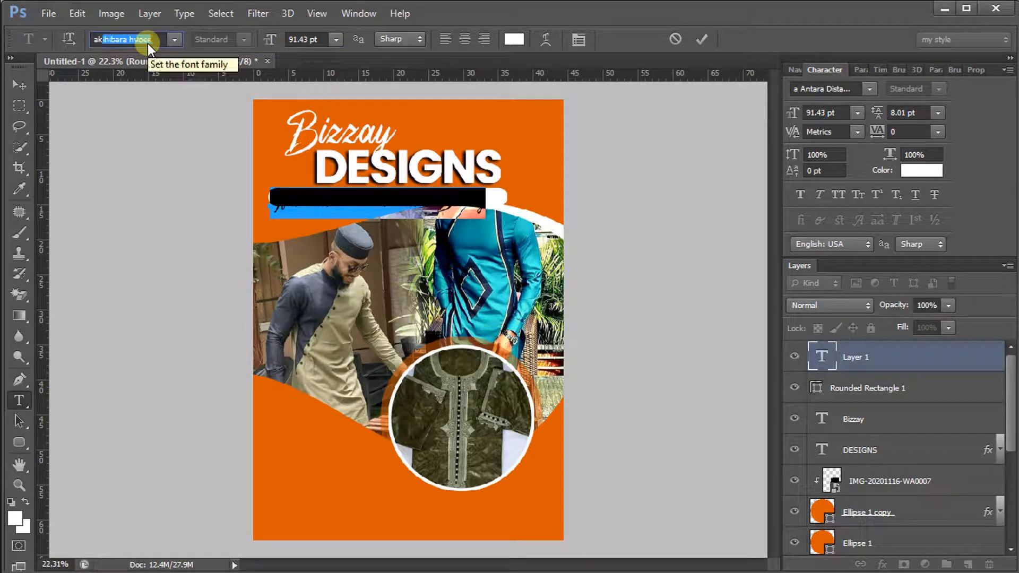
click(174, 39)
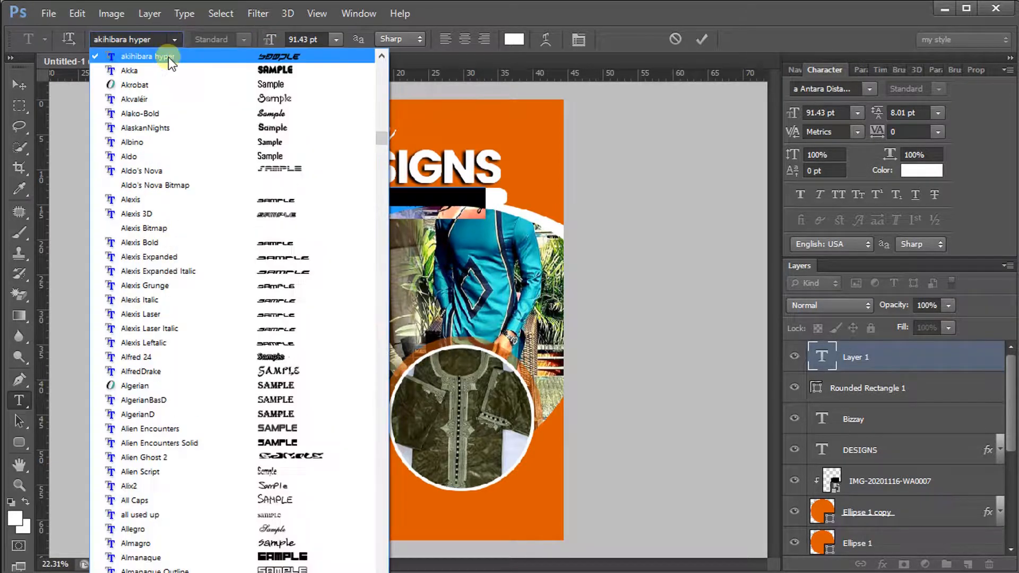
click(163, 84)
click(512, 39)
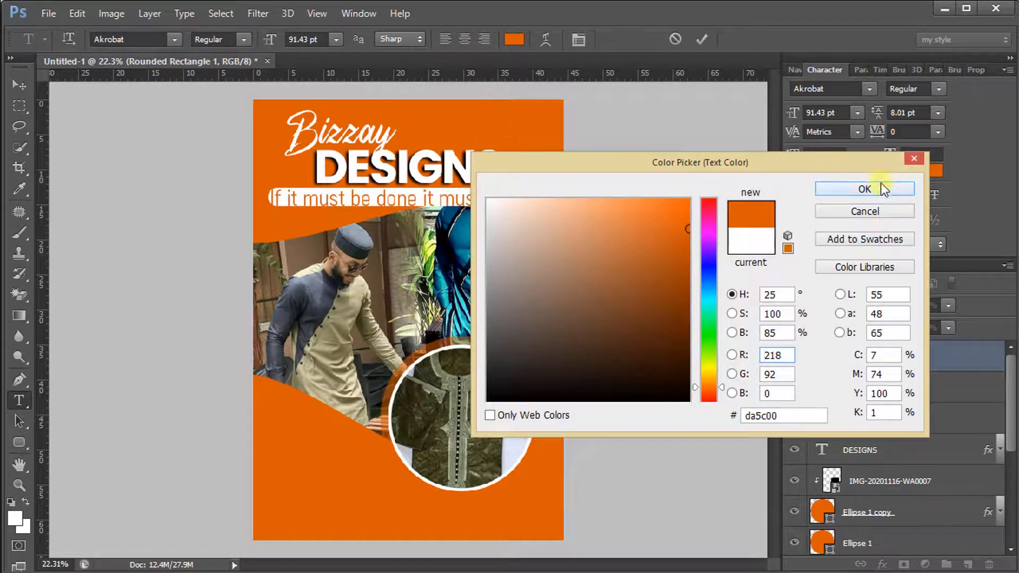
click(869, 188)
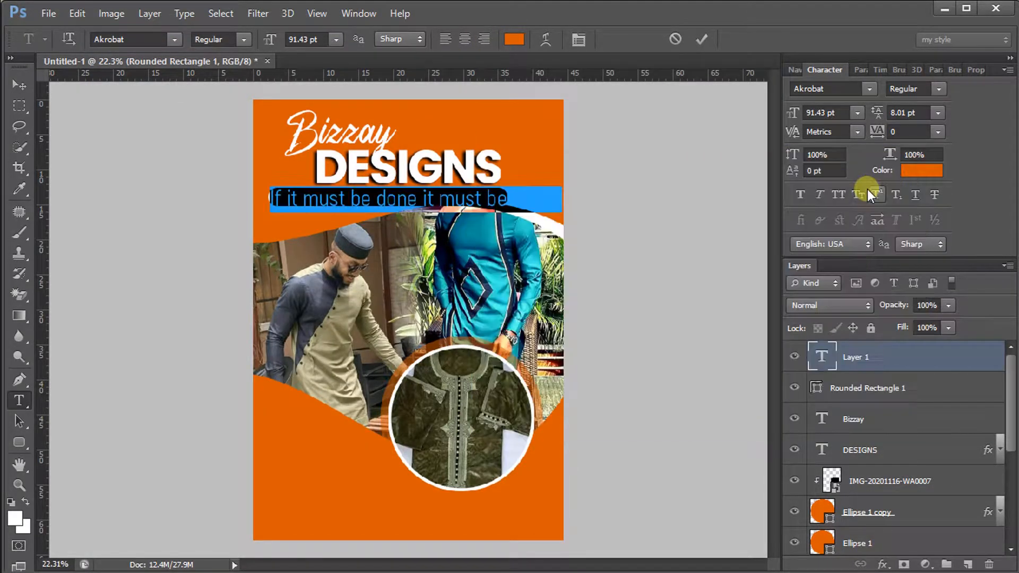
click(235, 39)
click(234, 121)
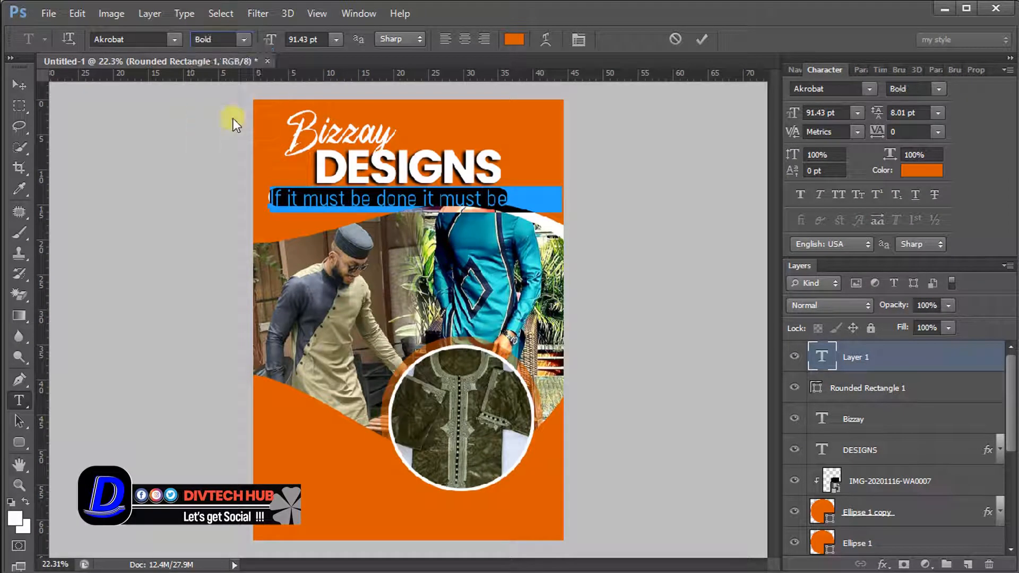
drag(269, 36, 252, 36)
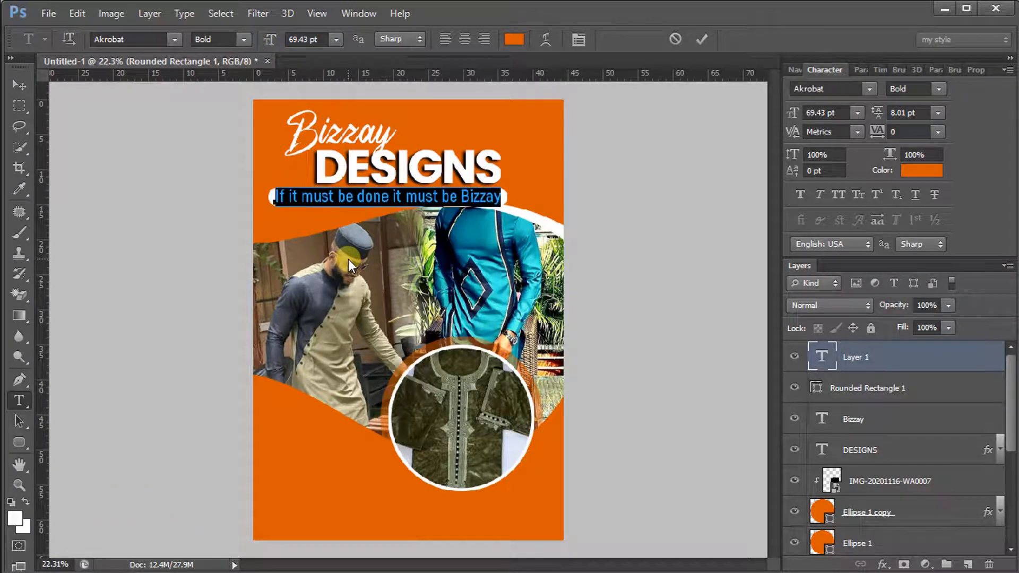
click(705, 39)
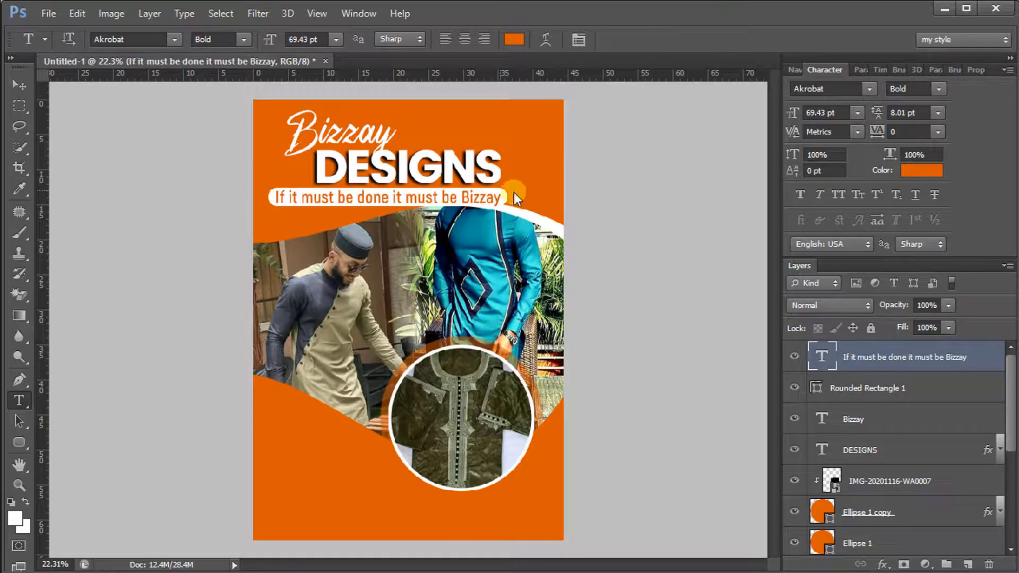
Retype 'izzay' at the end of the tagline in capitals as BIZZAY
drag(469, 200, 522, 202)
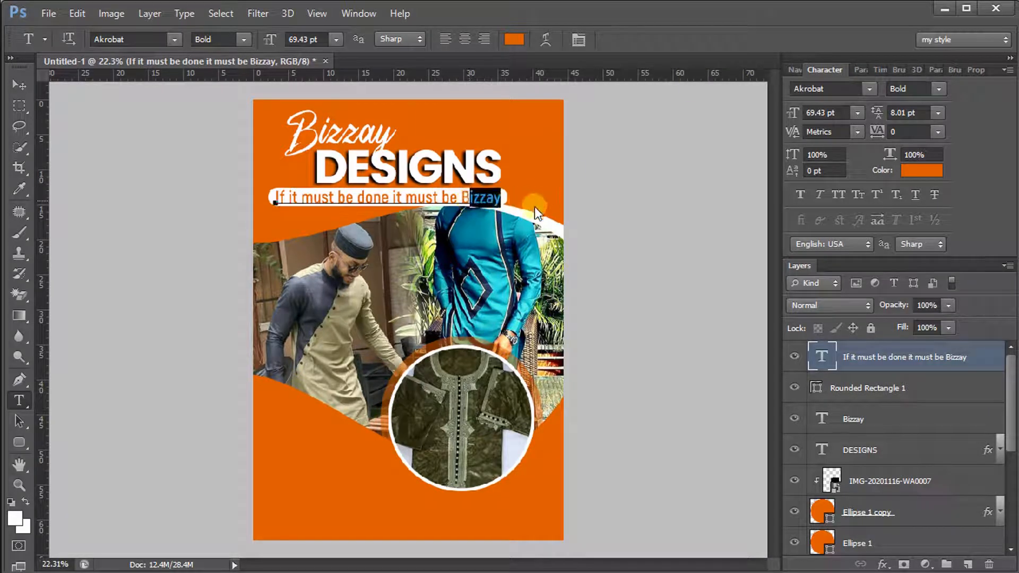
text(IZZA)
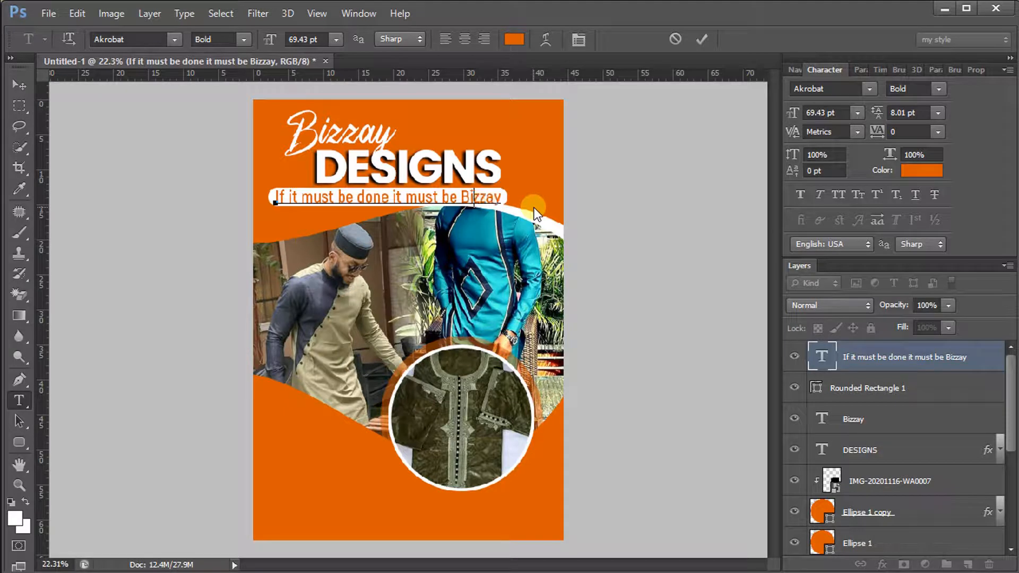
text(Y)
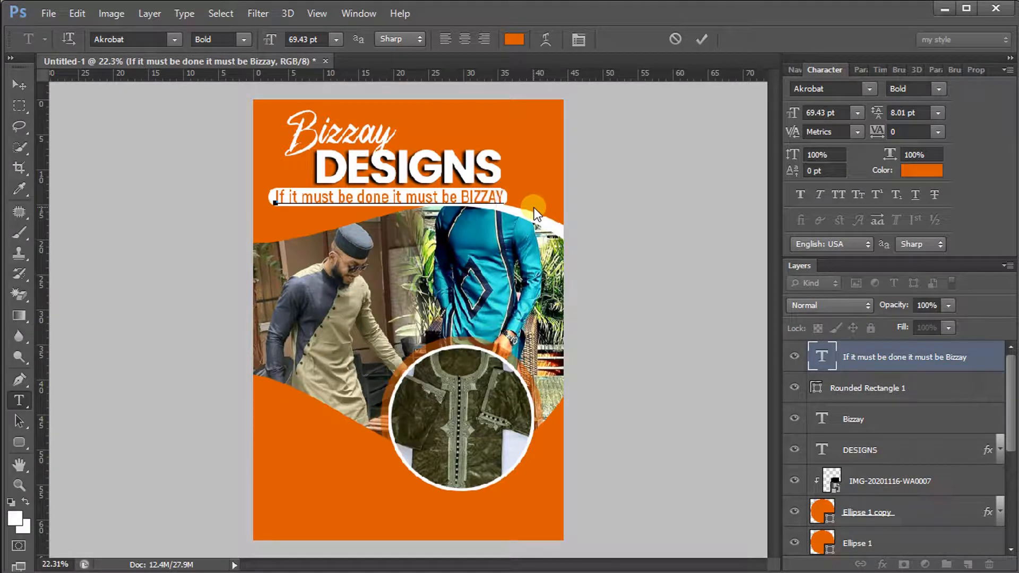
click(705, 34)
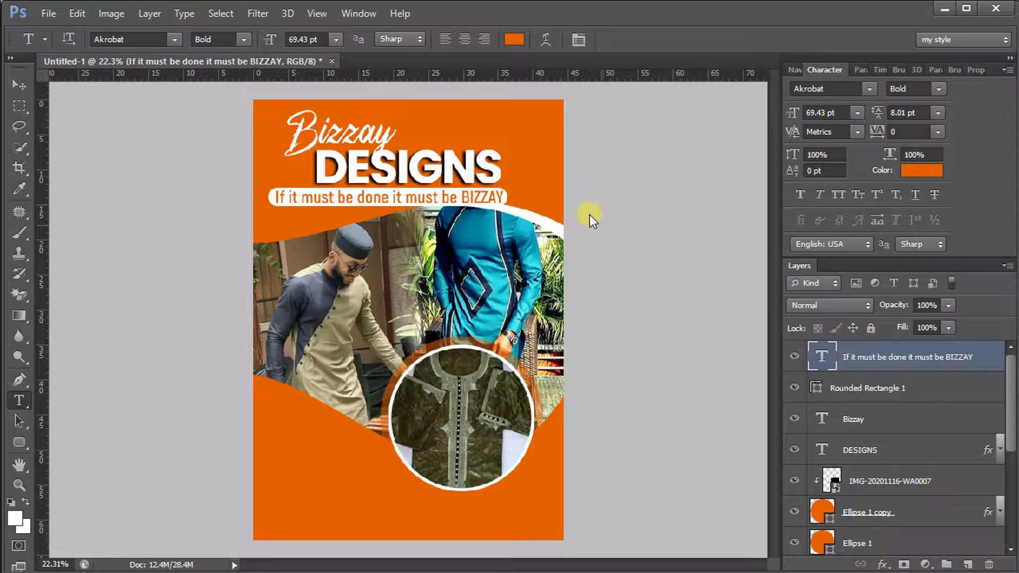
Shrink the whole tagline to 67.43 pt and commit it
double_click(815, 361)
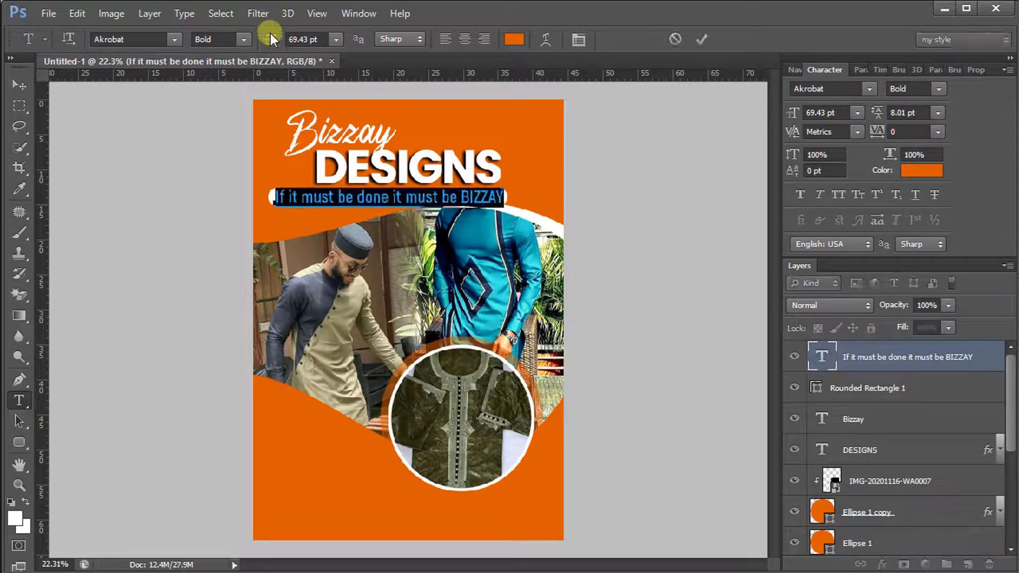
drag(270, 34, 269, 35)
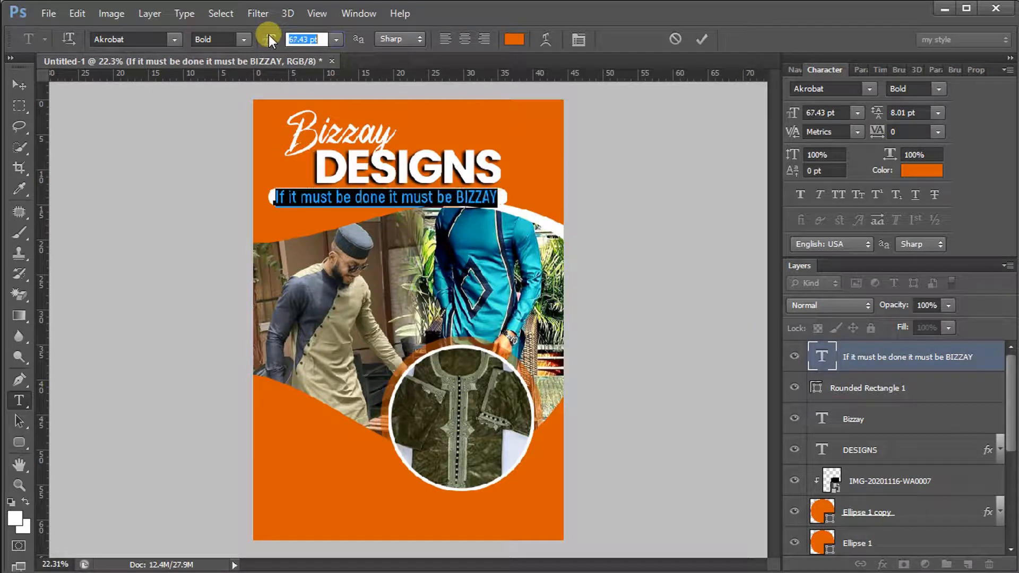
click(702, 39)
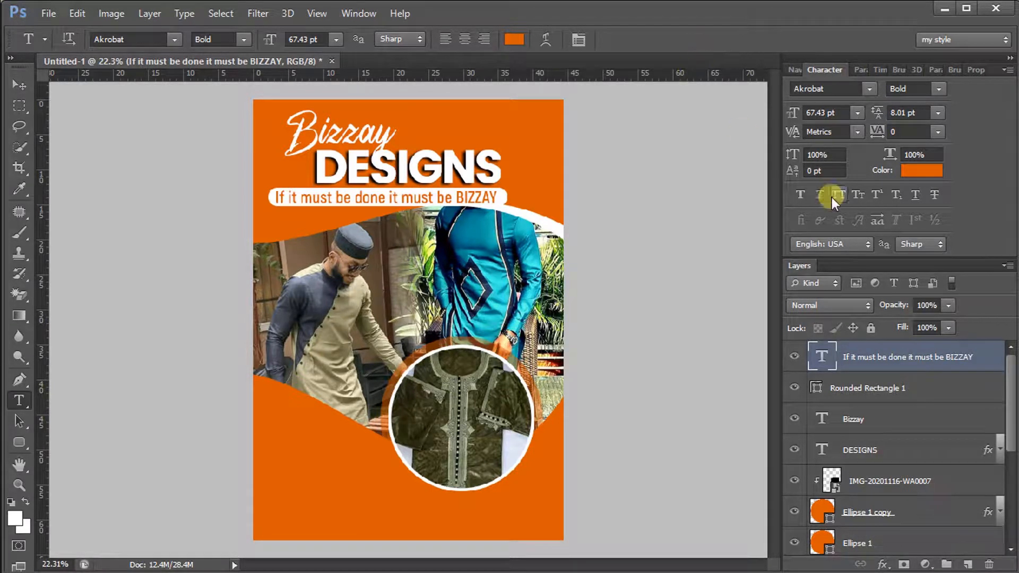
scroll(854, 394, down, 5)
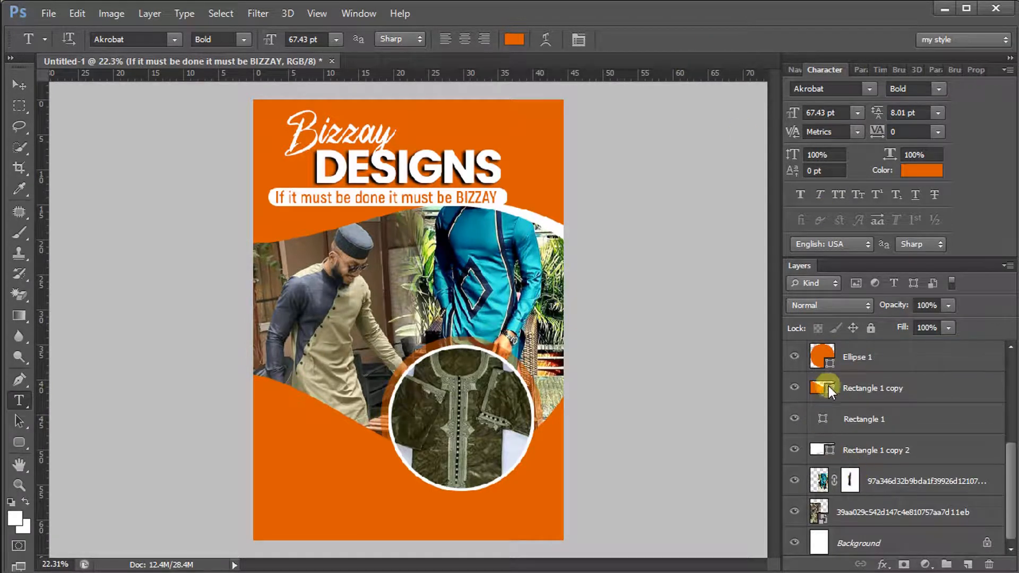
Fill the Rectangle 1 copy bottom wave with white #ffffff, then select the tagline layer
click(827, 386)
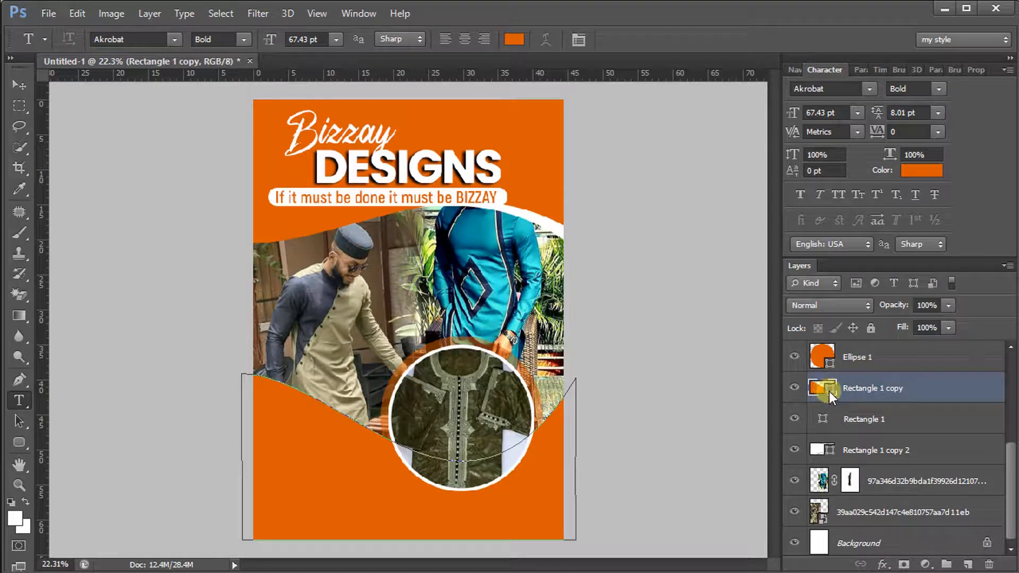
key(i)
double_click(830, 392)
click(390, 470)
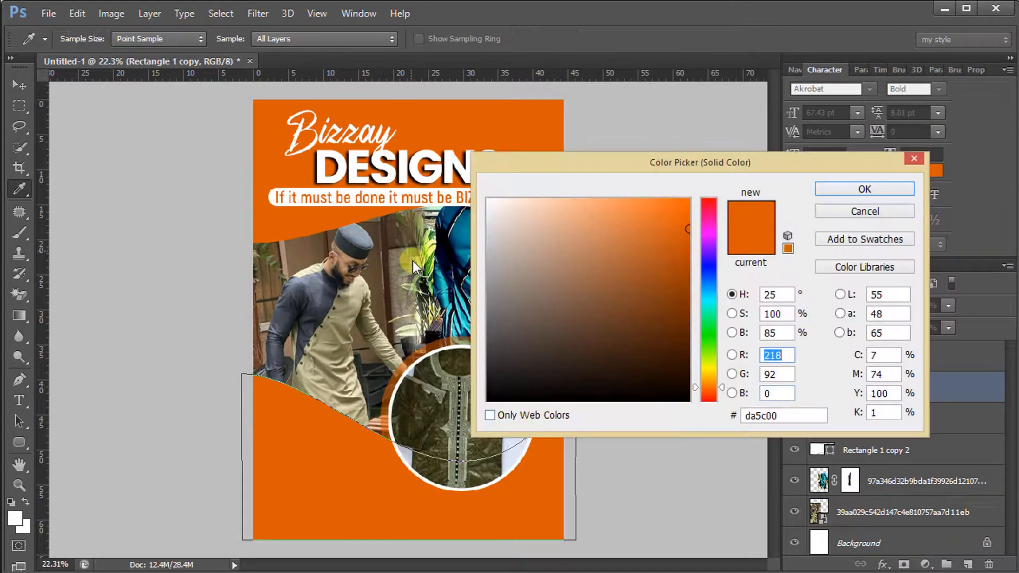
click(518, 231)
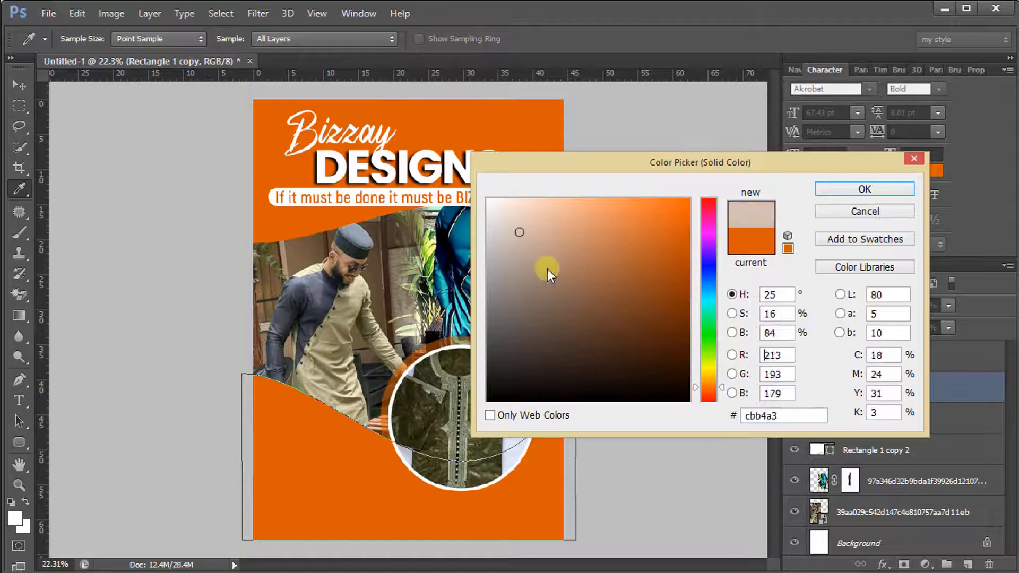
click(487, 199)
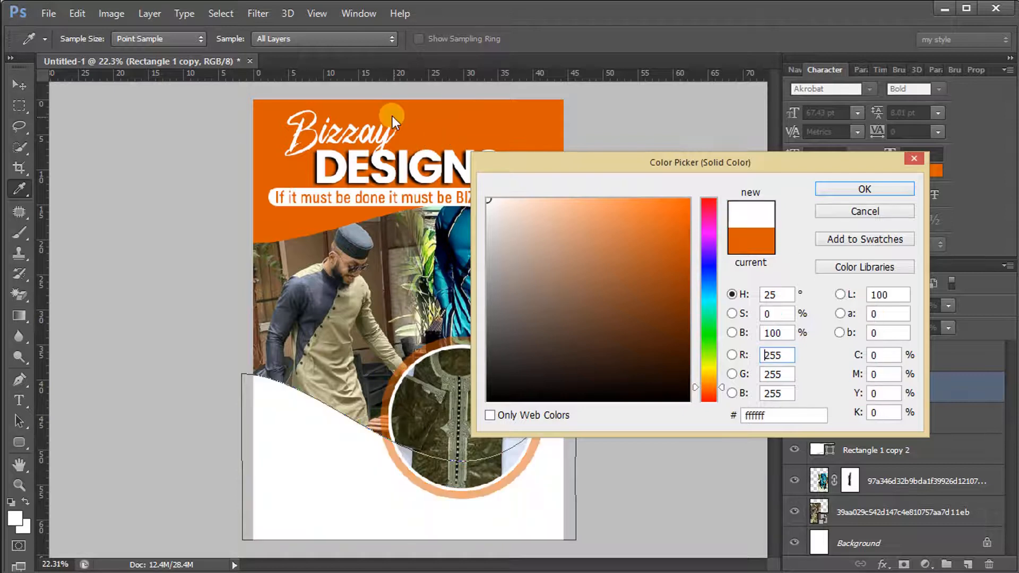
click(840, 191)
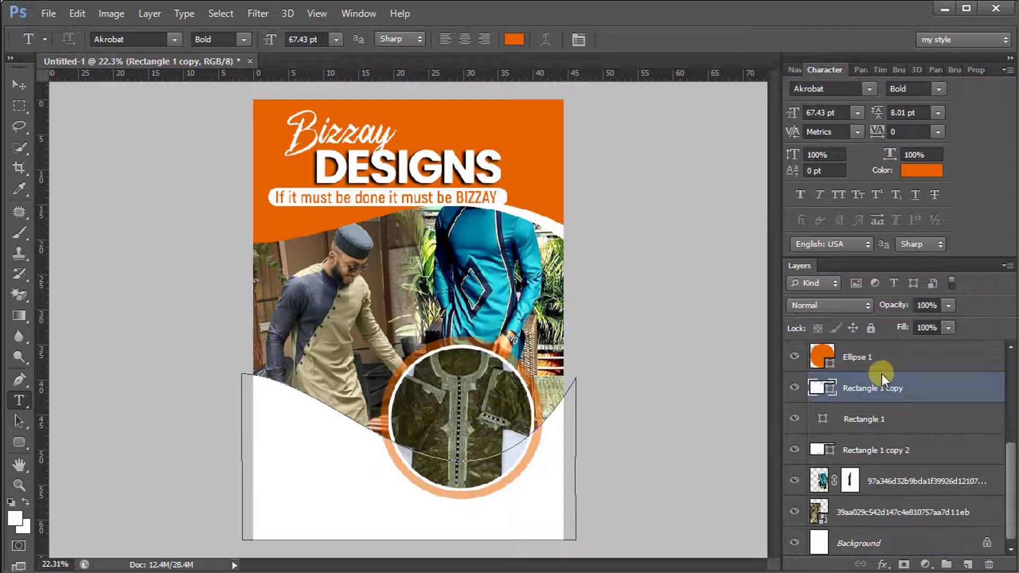
scroll(886, 370, up, 5)
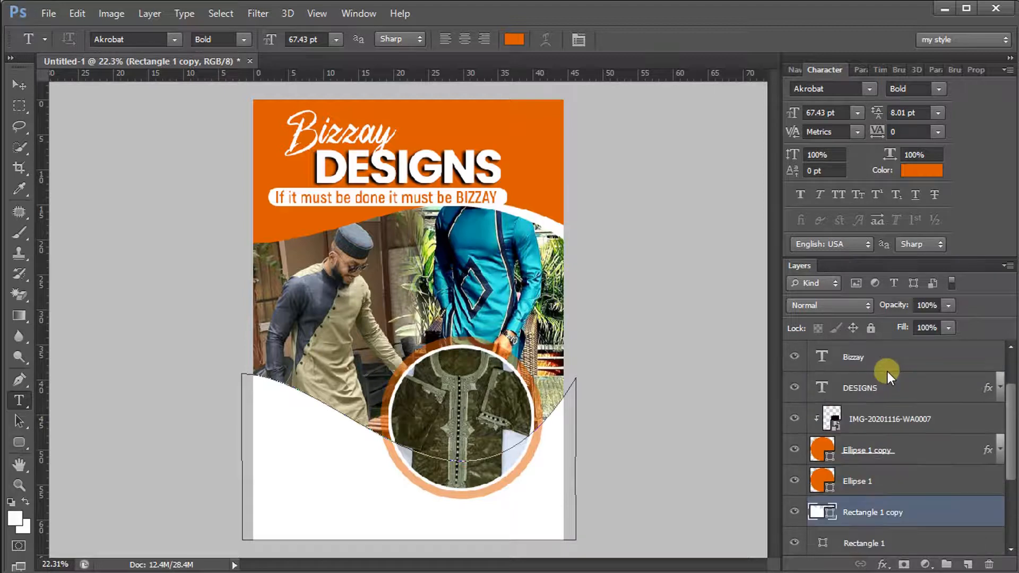
click(881, 358)
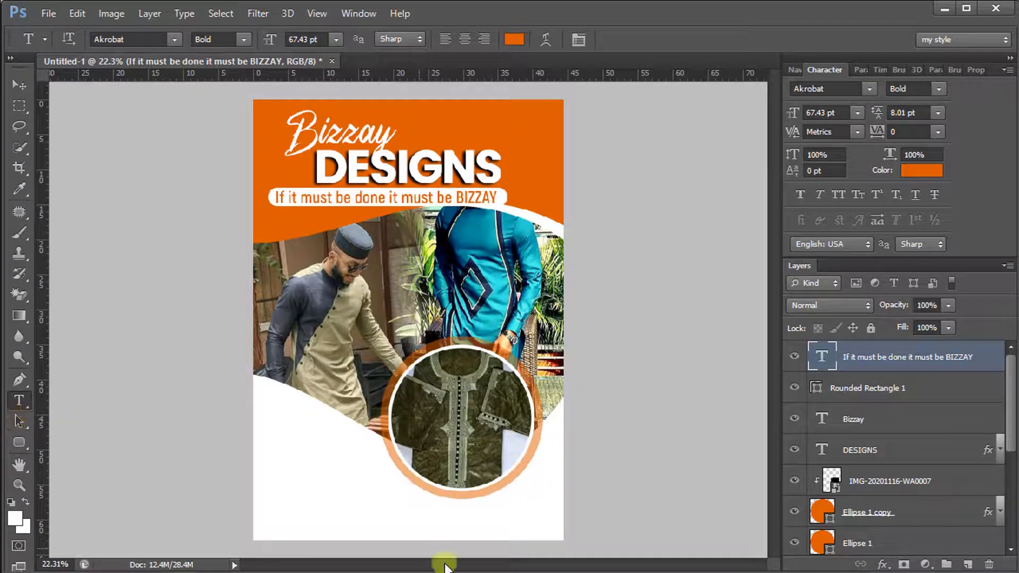
Type 'Agona Swedru' in the lower-left white area, enlarge it and move it down-left
click(278, 459)
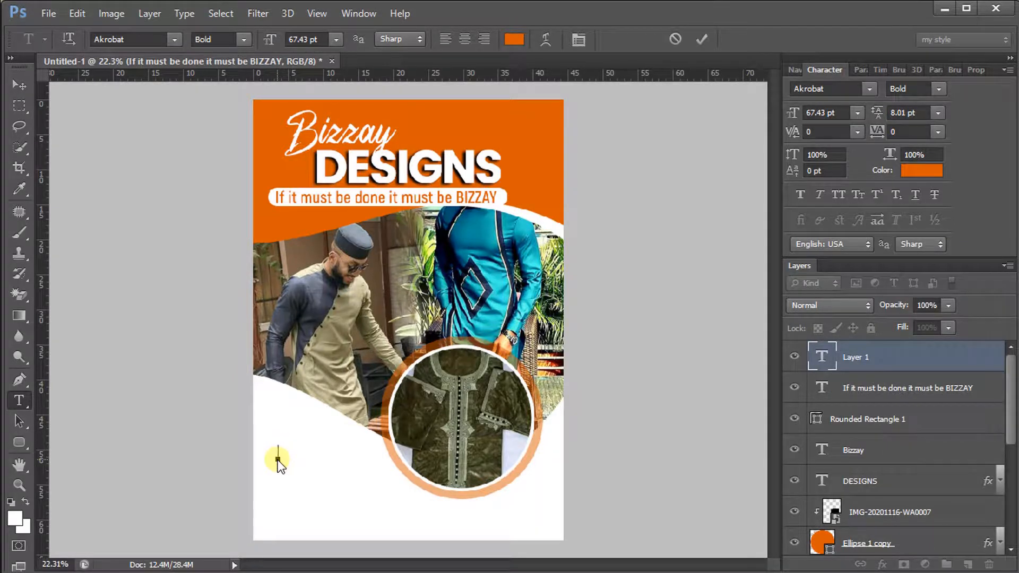
text(Agona Swedru)
key(ctrl+a)
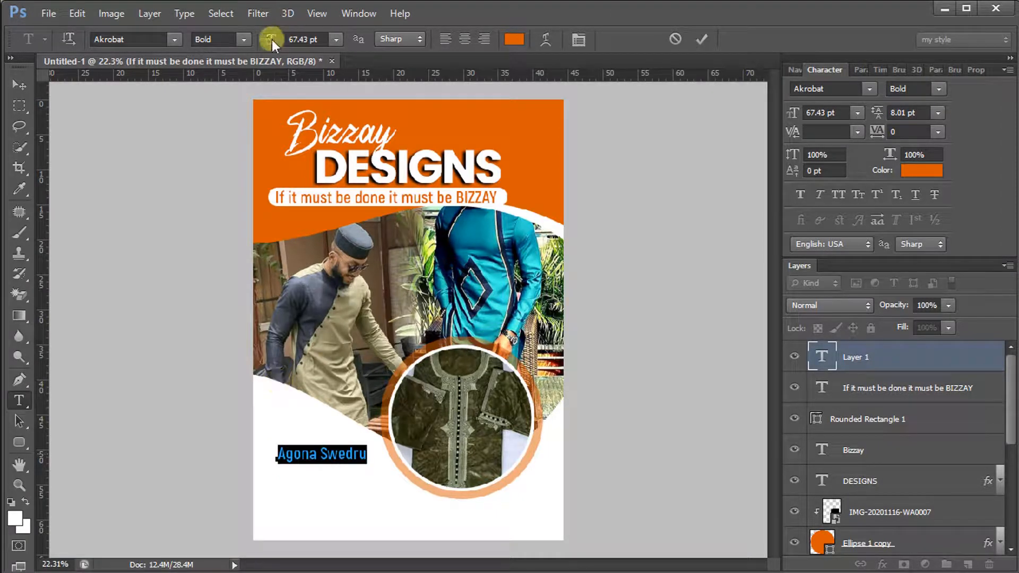
drag(272, 40, 292, 37)
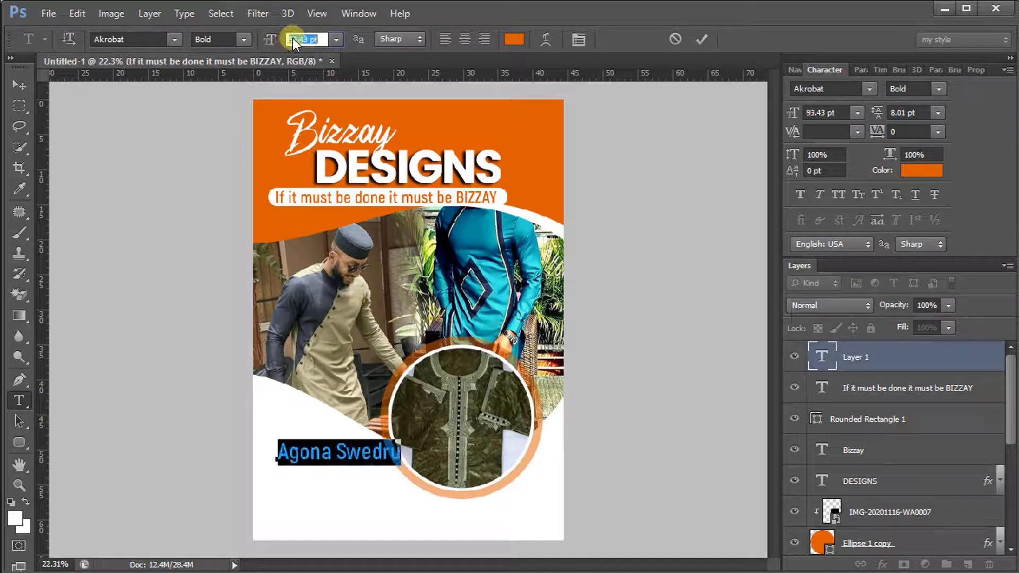
drag(403, 484, 387, 500)
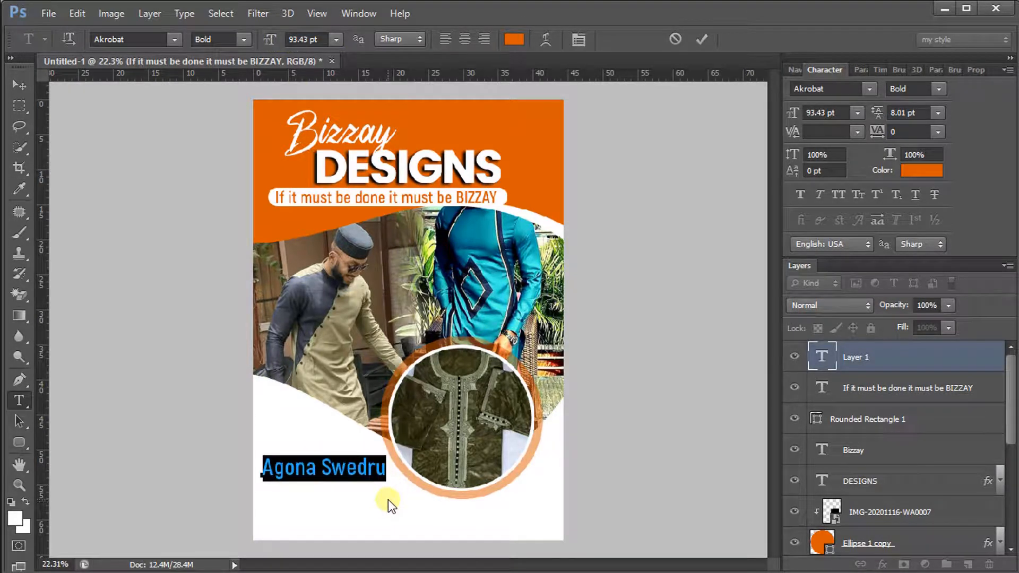
Style Agona Swedru Bold at 89.43 pt with -60 tracking, commit, and reposition it
click(243, 40)
click(245, 107)
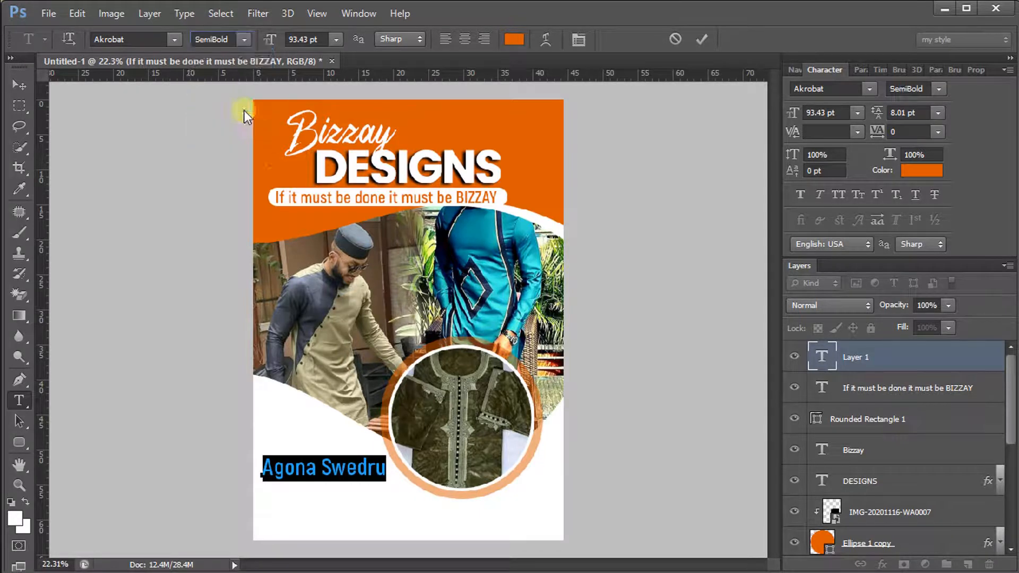
drag(269, 38, 265, 41)
drag(878, 126, 875, 129)
drag(539, 405, 548, 404)
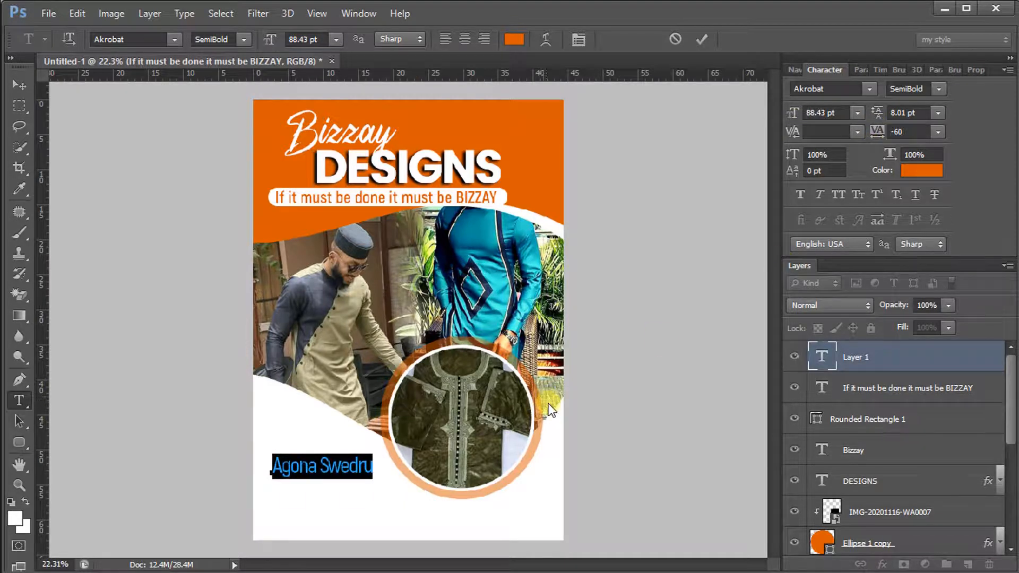
click(243, 39)
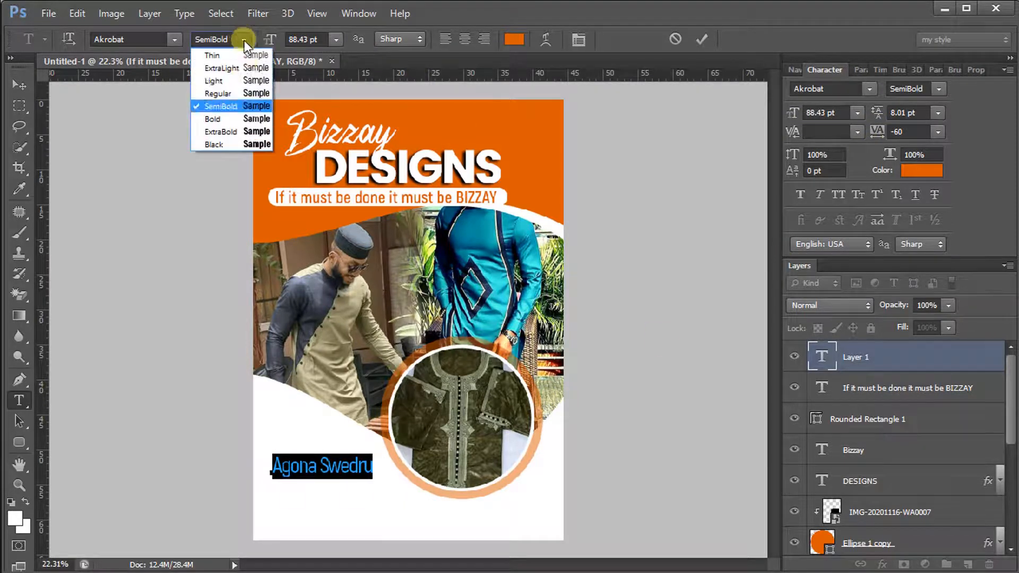
click(236, 117)
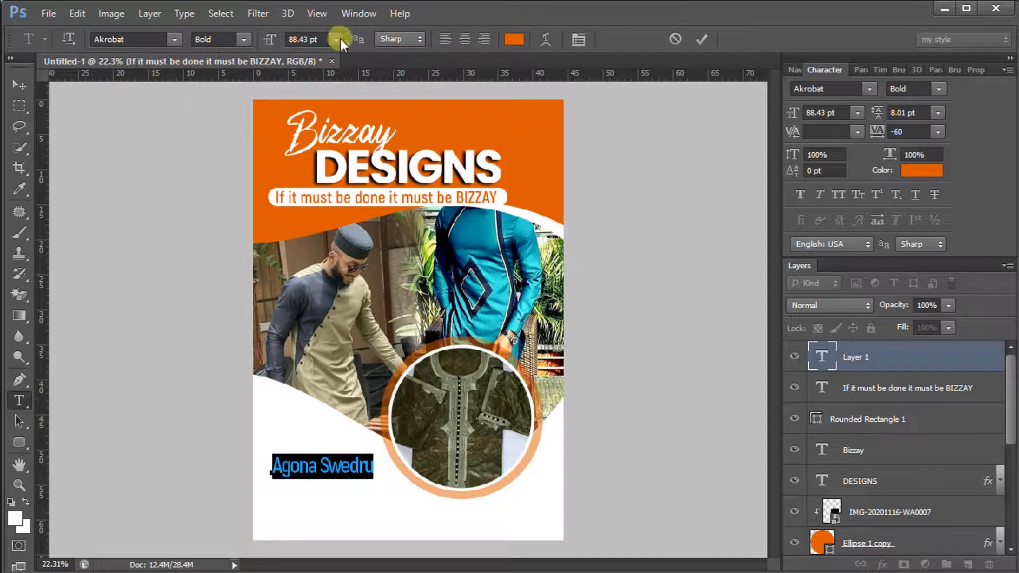
drag(272, 43, 273, 42)
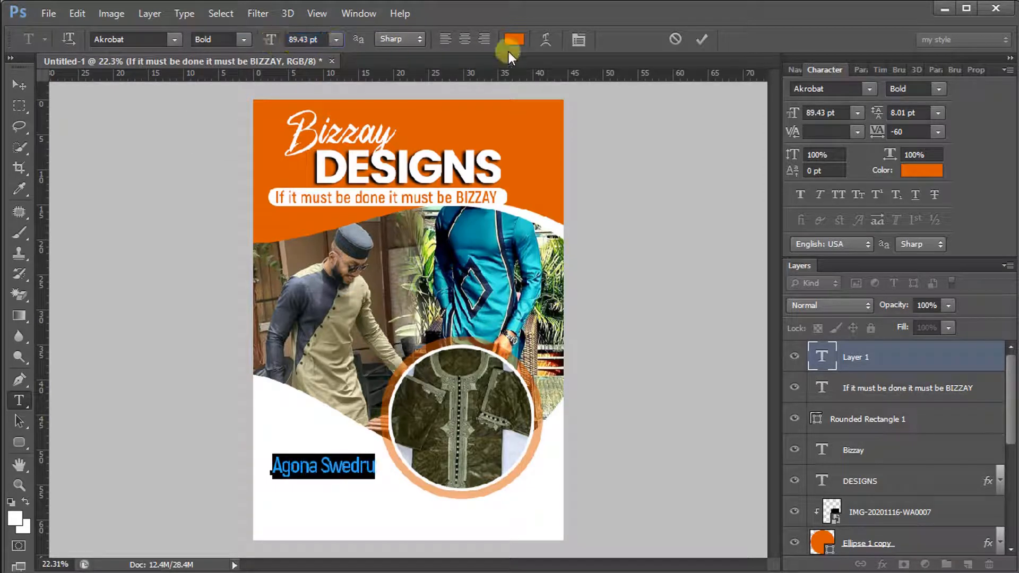
click(703, 40)
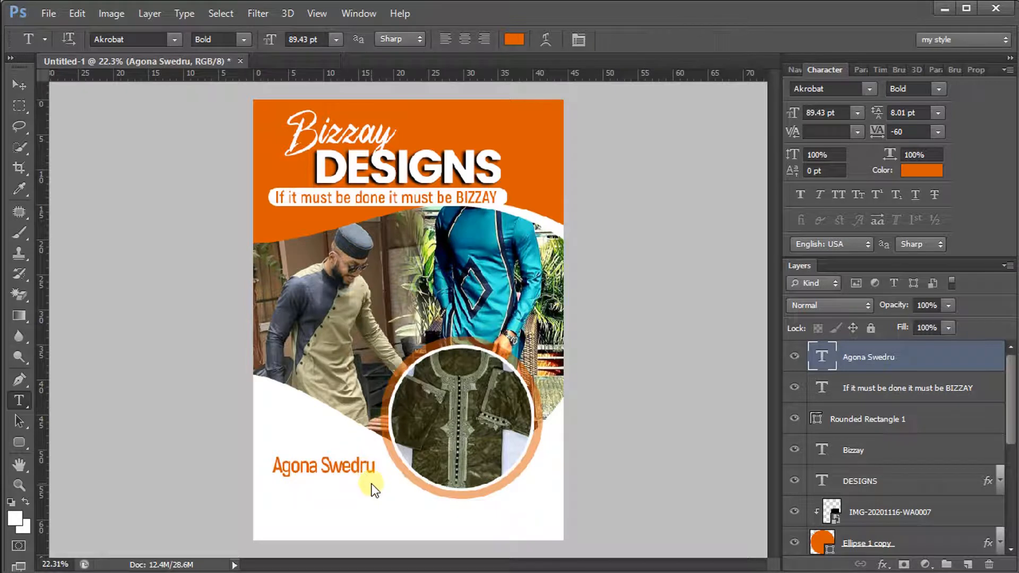
click(10, 86)
drag(331, 480, 326, 471)
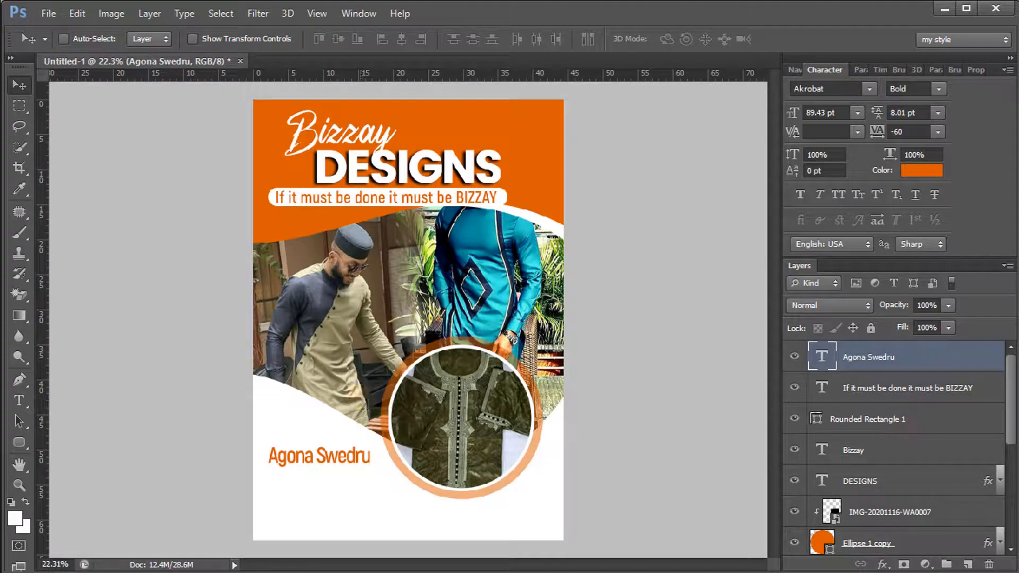
Place the black round phone icon from MEDIA (G:) > designs > RESOURCES > Social media
click(51, 15)
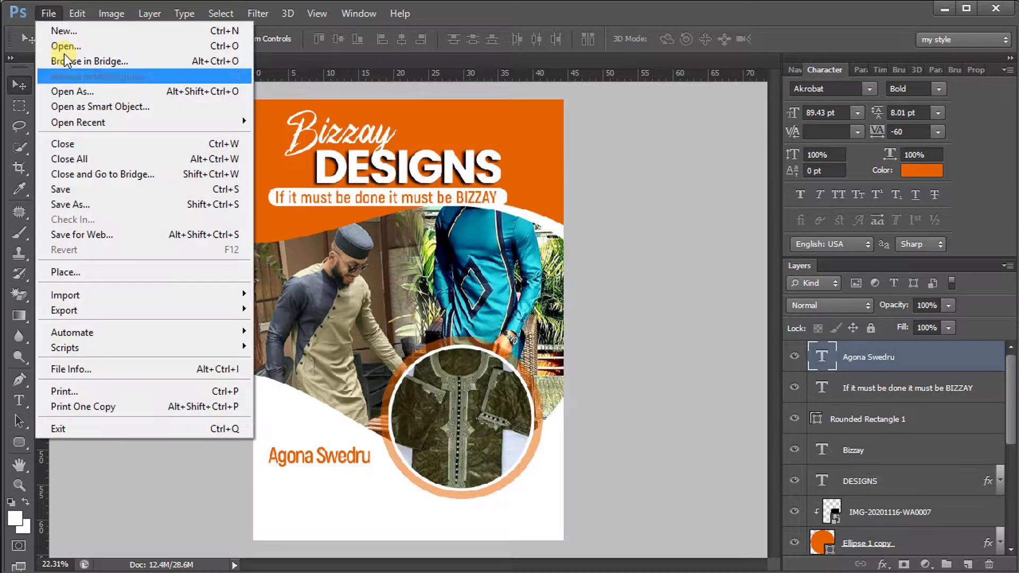
click(107, 270)
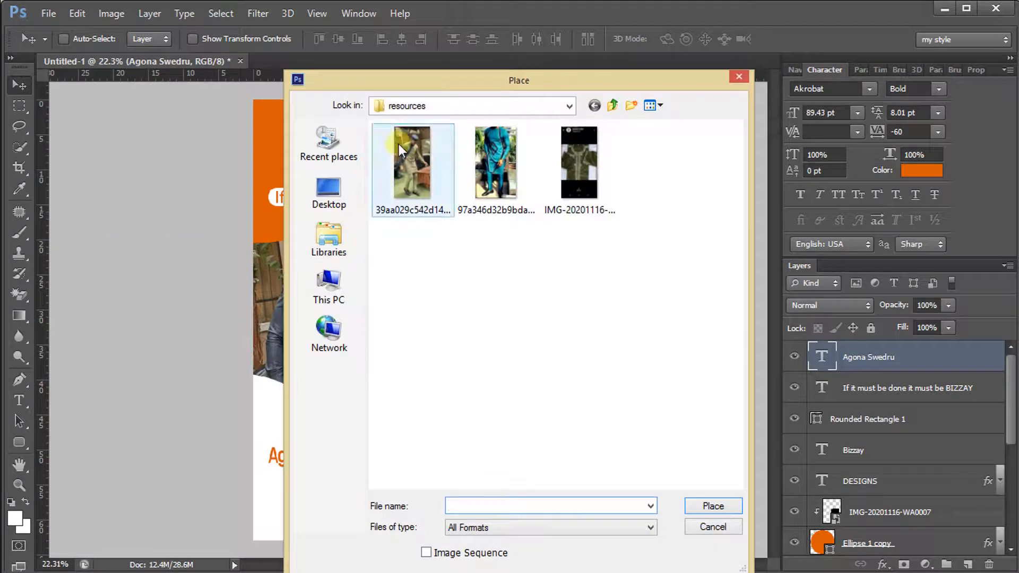
click(329, 288)
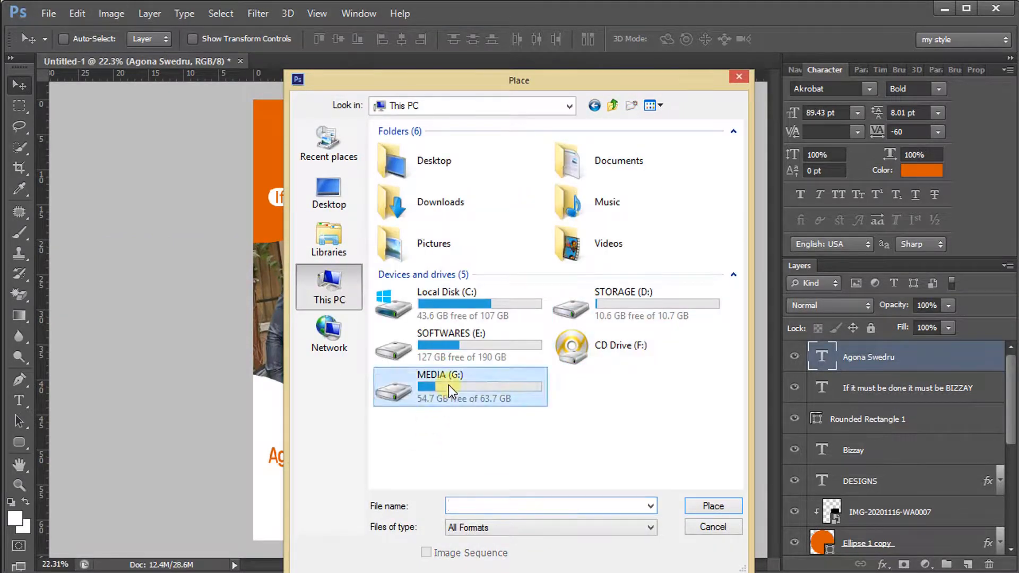
double_click(448, 385)
double_click(478, 206)
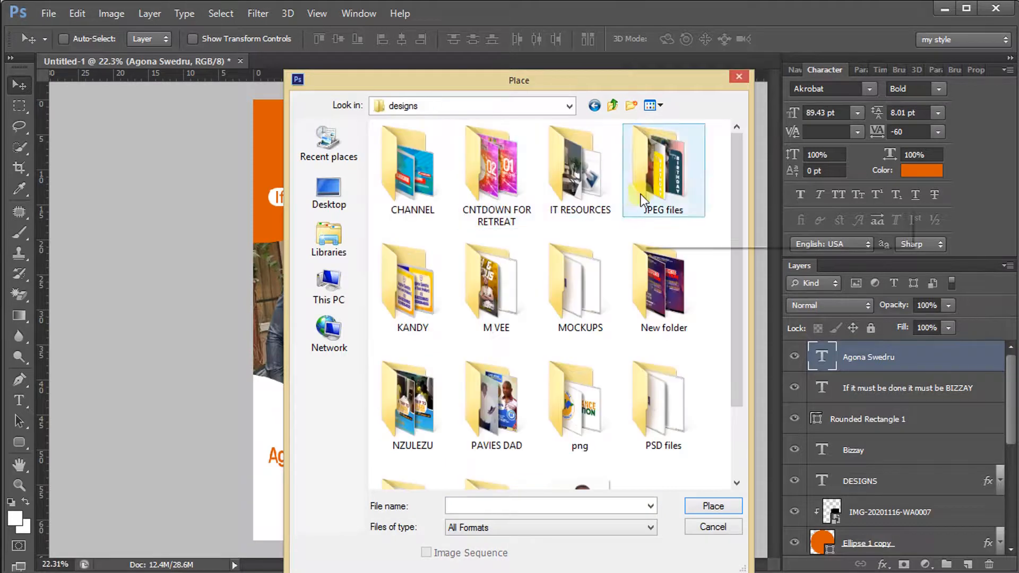
click(583, 408)
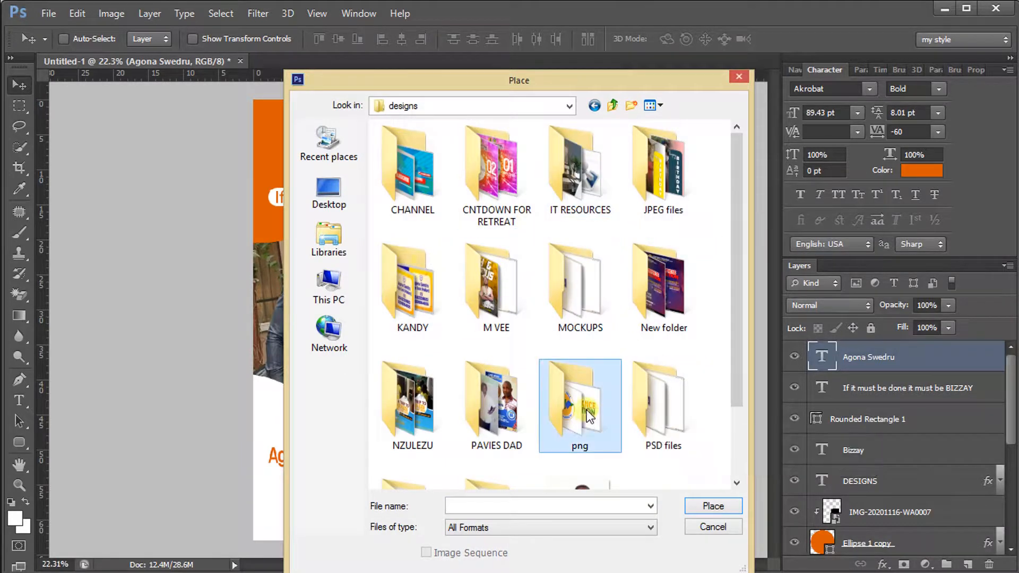
scroll(482, 407, down, 2)
double_click(393, 428)
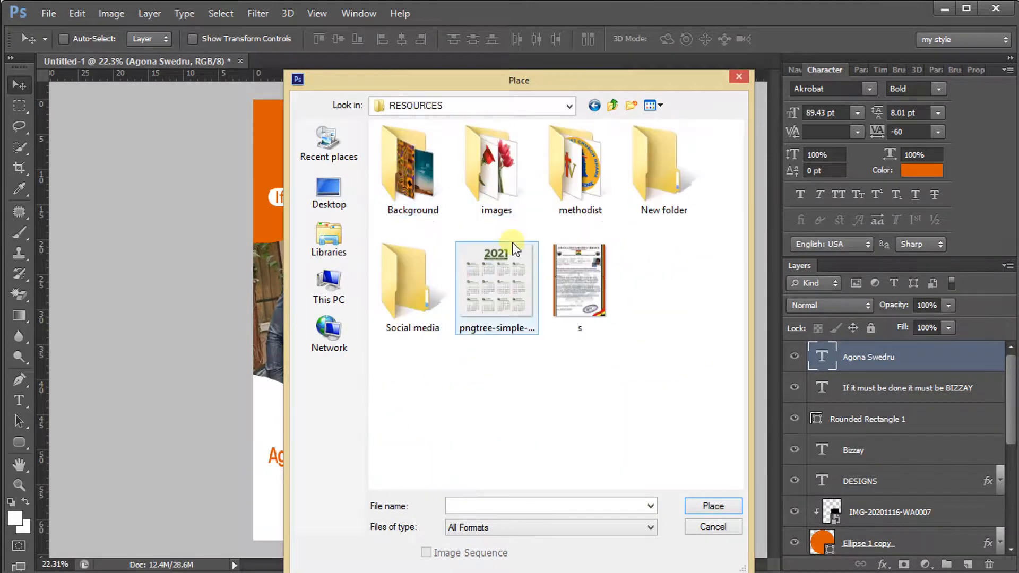
double_click(423, 295)
scroll(538, 298, down, 5)
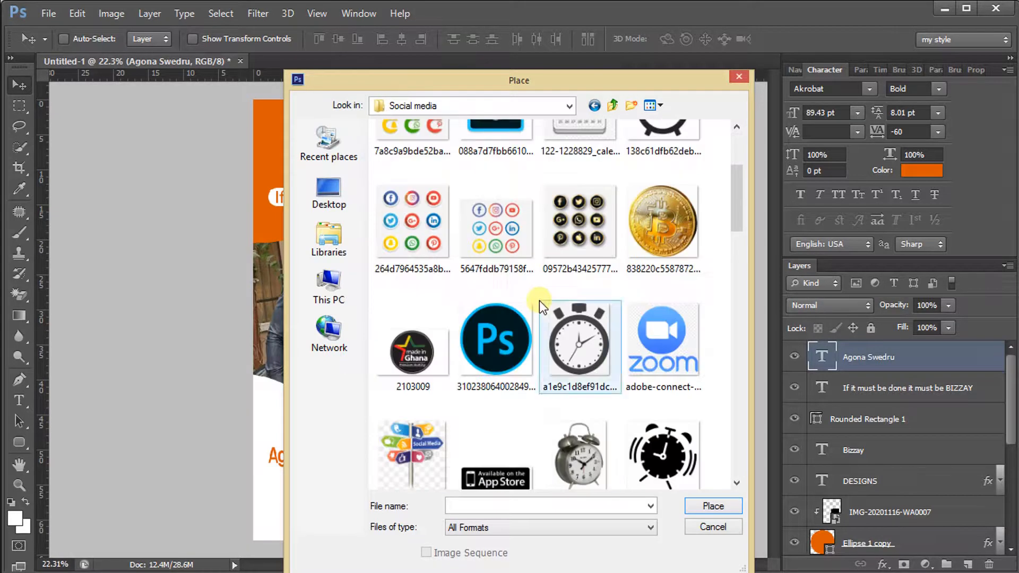
scroll(539, 300, down, 3)
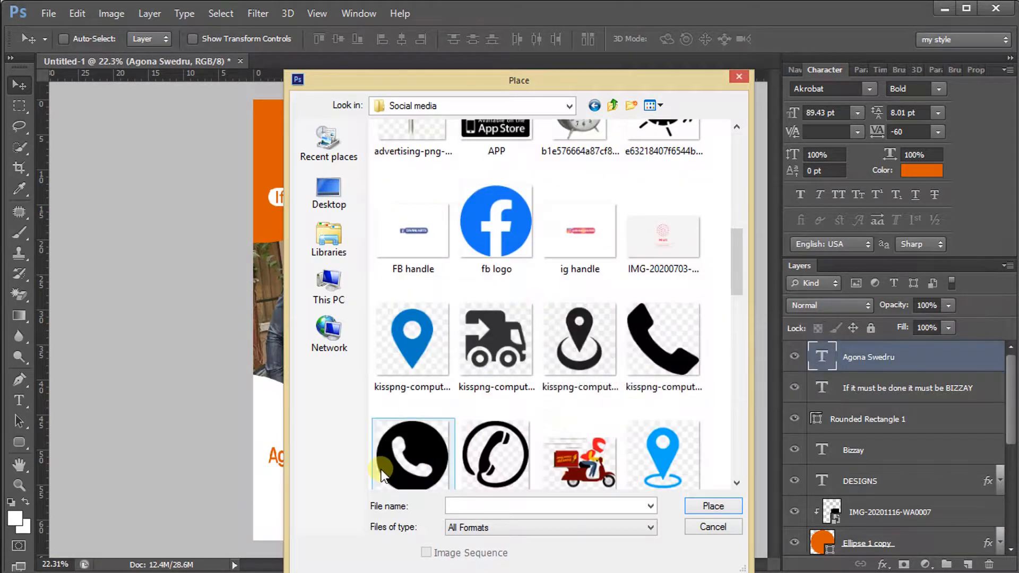
double_click(396, 462)
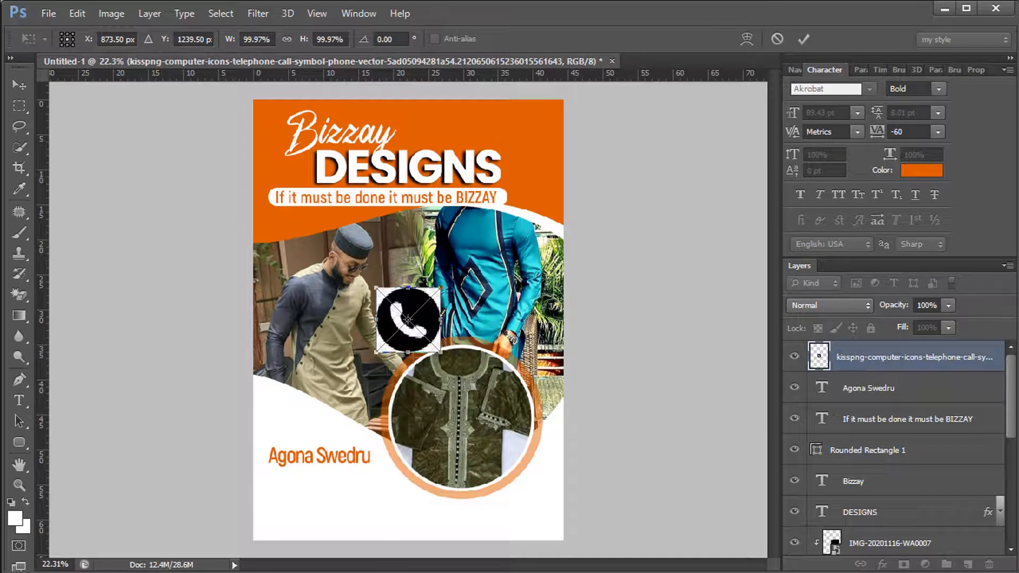
Rasterize the phone icon, magic-erase its white corners, and move it below Agona Swedru
click(802, 38)
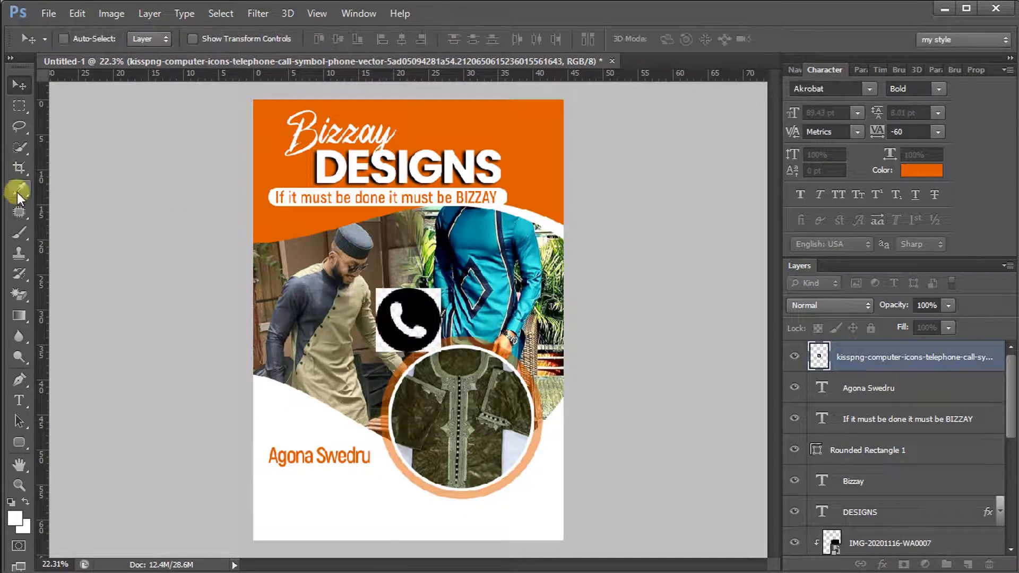
click(22, 295)
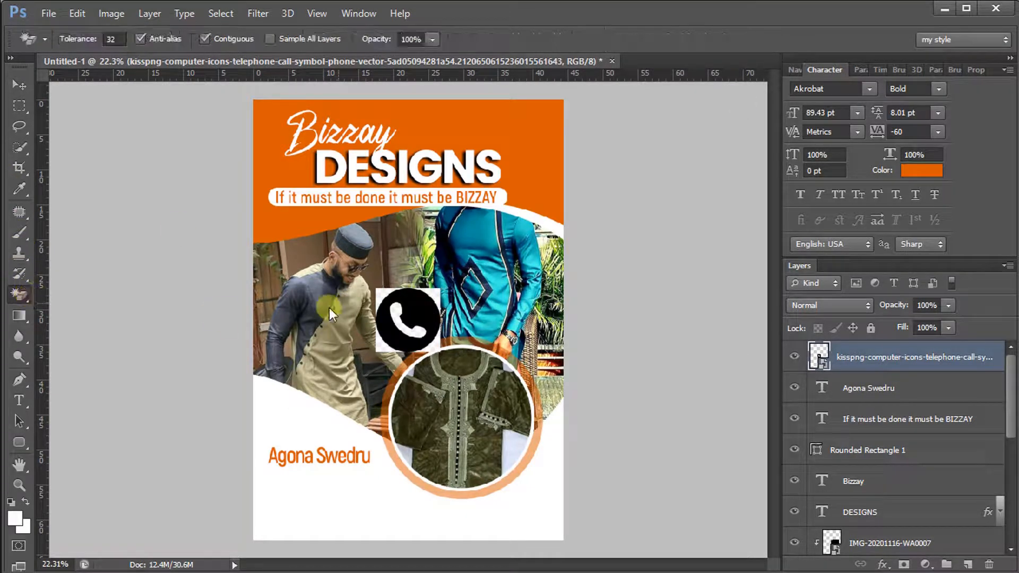
right_click(858, 351)
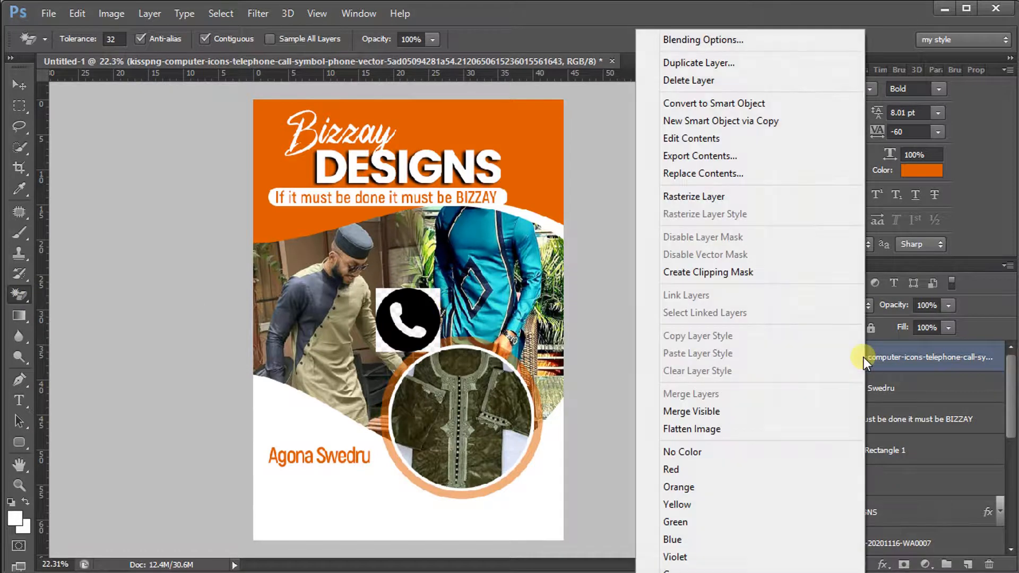
click(332, 260)
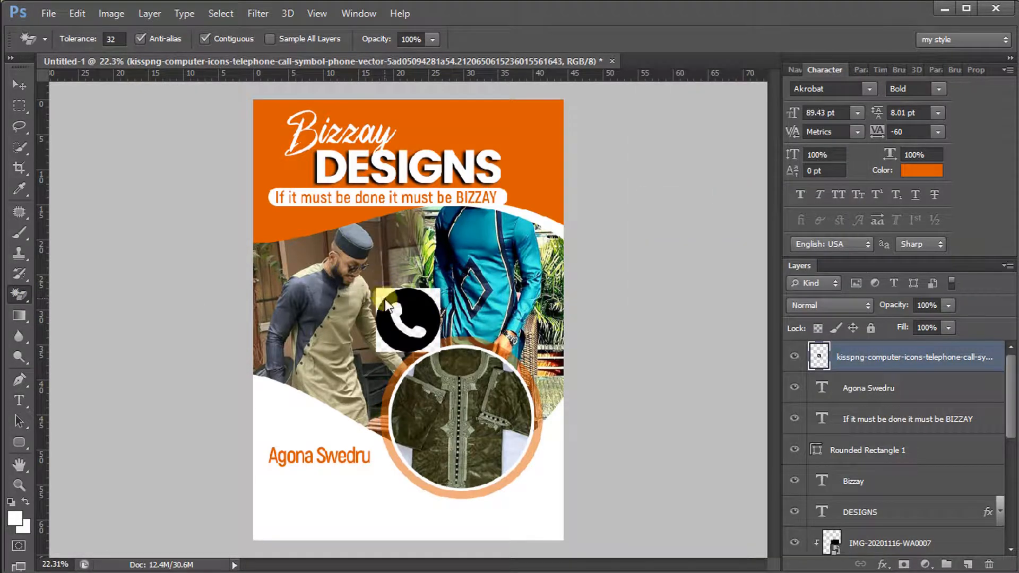
click(438, 296)
click(396, 318)
click(383, 345)
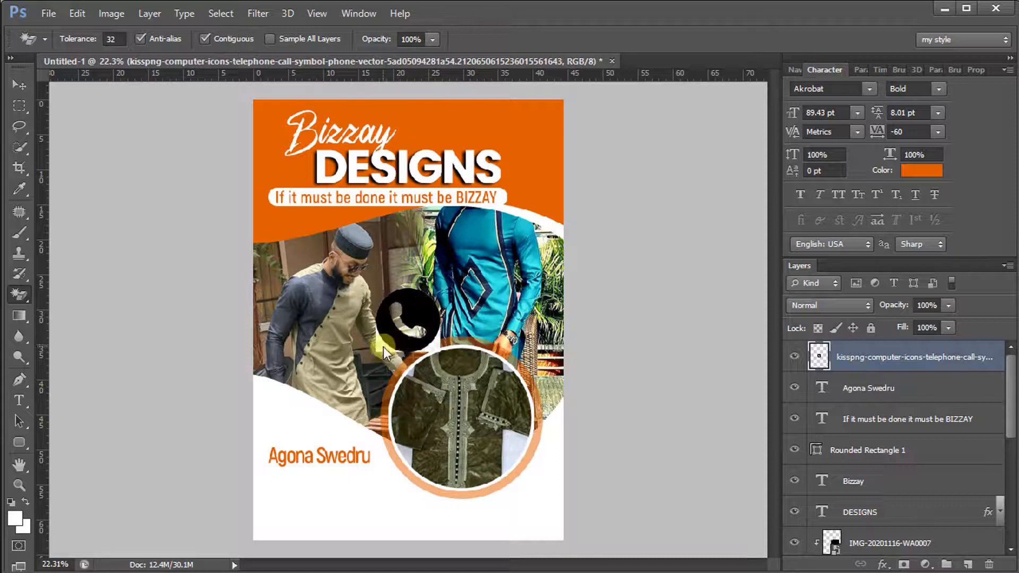
click(16, 84)
mouse_move(427, 352)
mouse_down()
mouse_move(306, 530)
mouse_move(320, 539)
mouse_up()
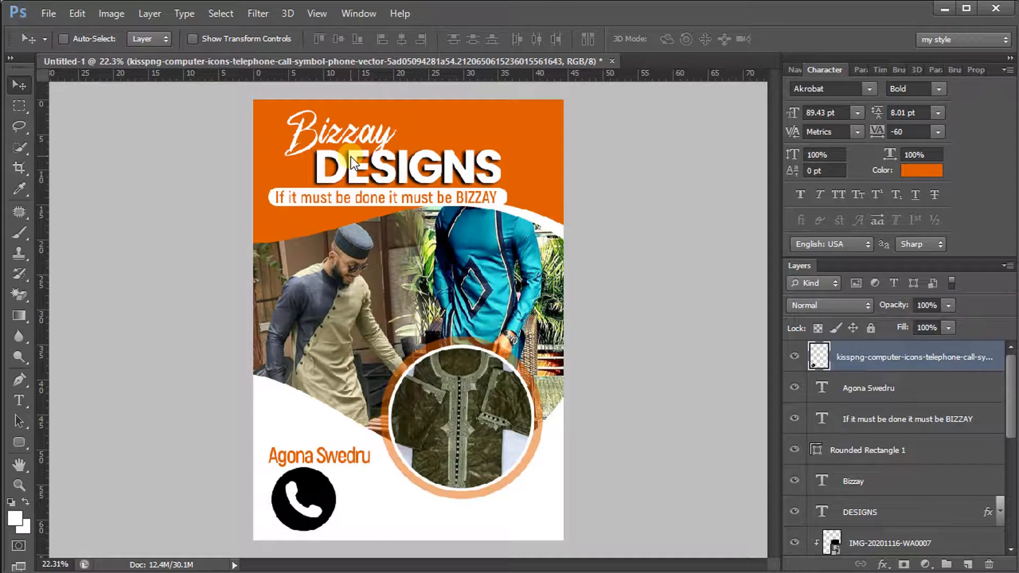
Scale the phone icon down to about 21.88% and drag it beneath Agona Swedru
key(ctrl+t)
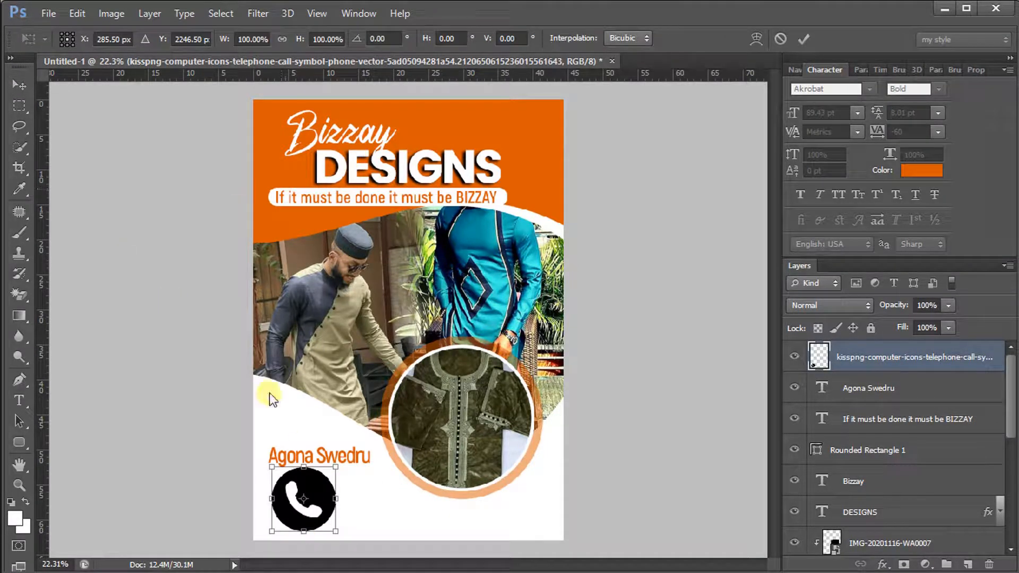
drag(342, 534, 314, 514)
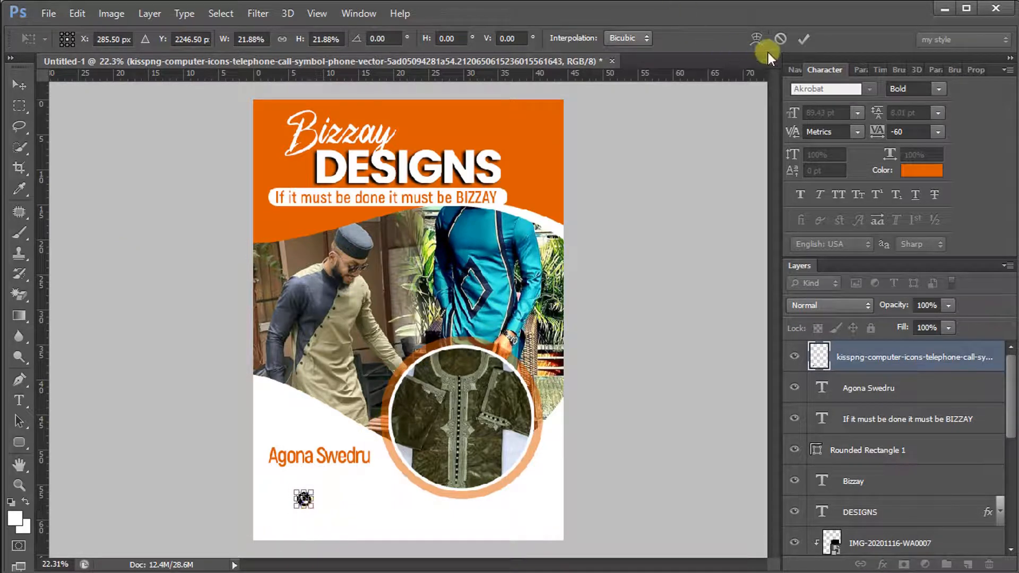
click(802, 39)
drag(356, 491, 338, 488)
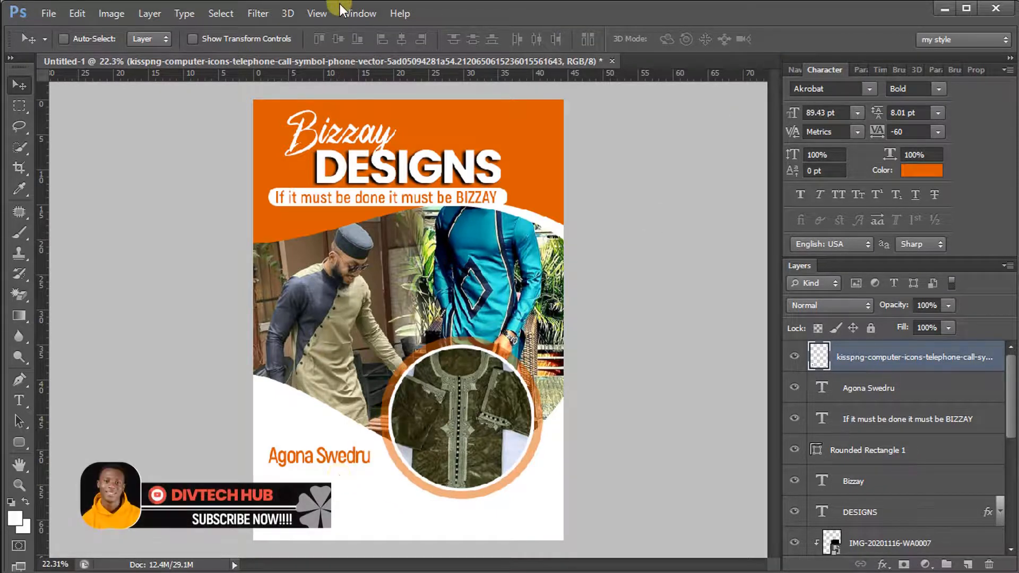
Type a contact phone number as new text below Agona Swedru and select the number text
click(20, 398)
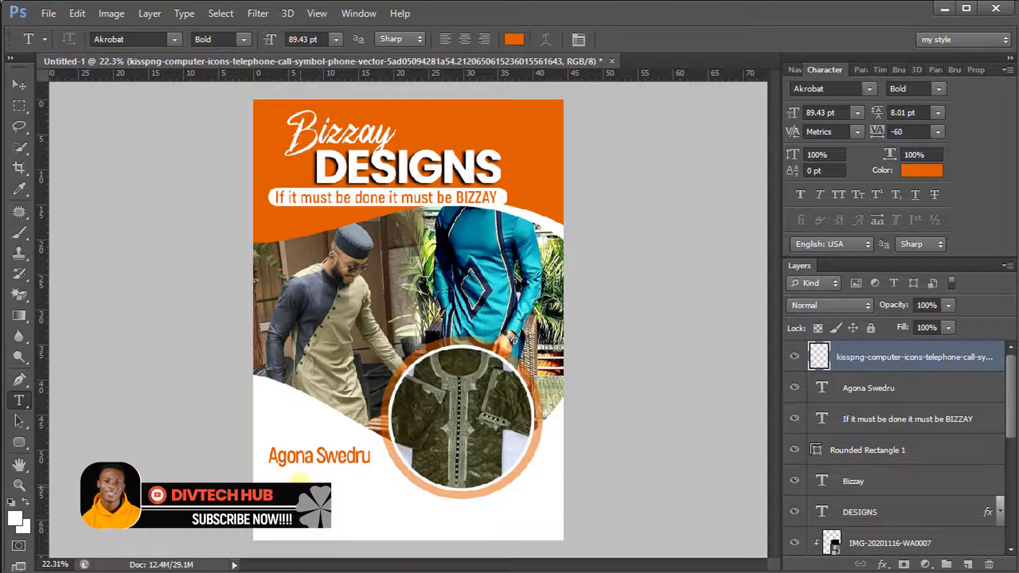
click(300, 478)
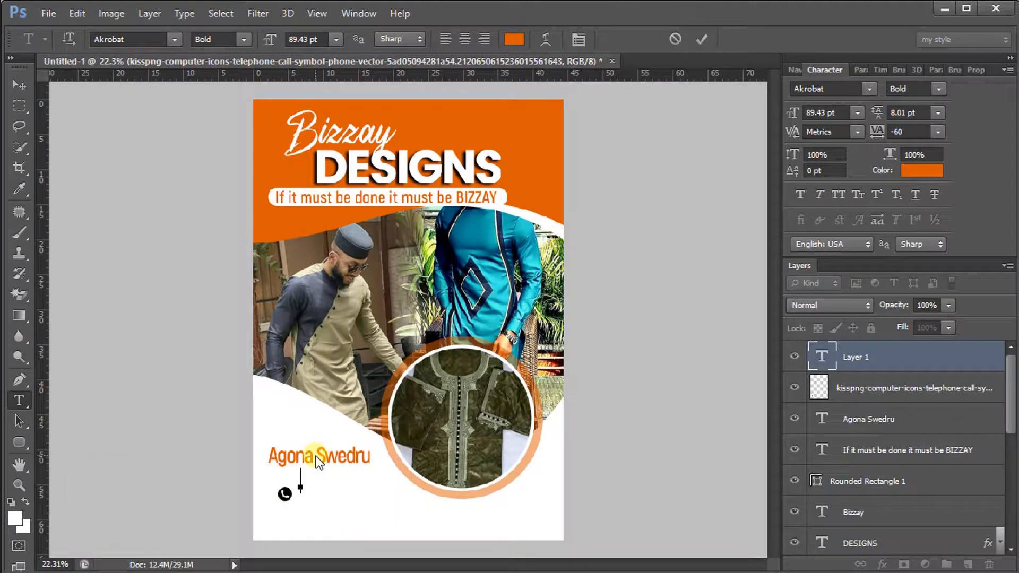
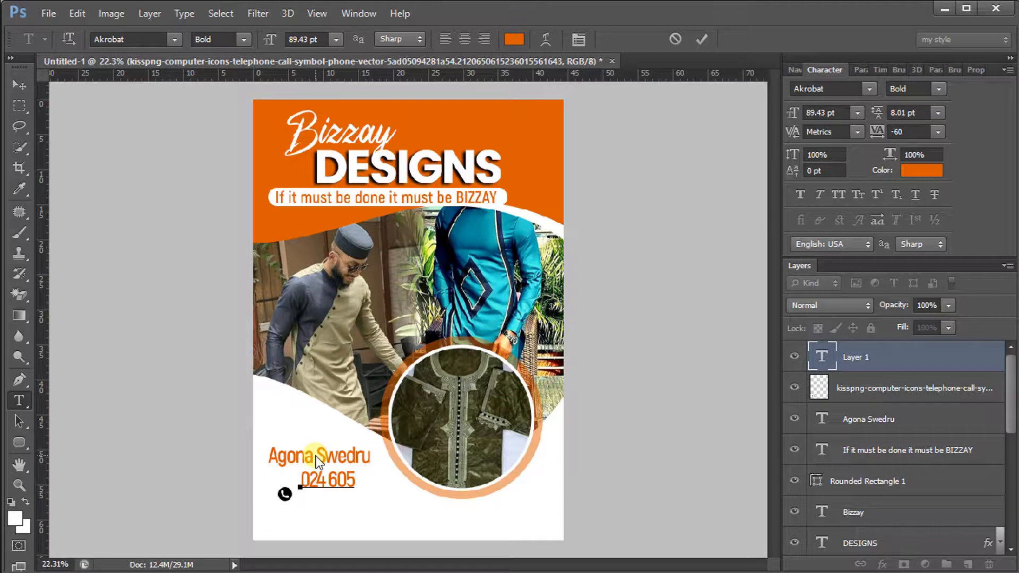
key(Home)
key(shift+Right)
key(shift+Right)
key(shift+Right)
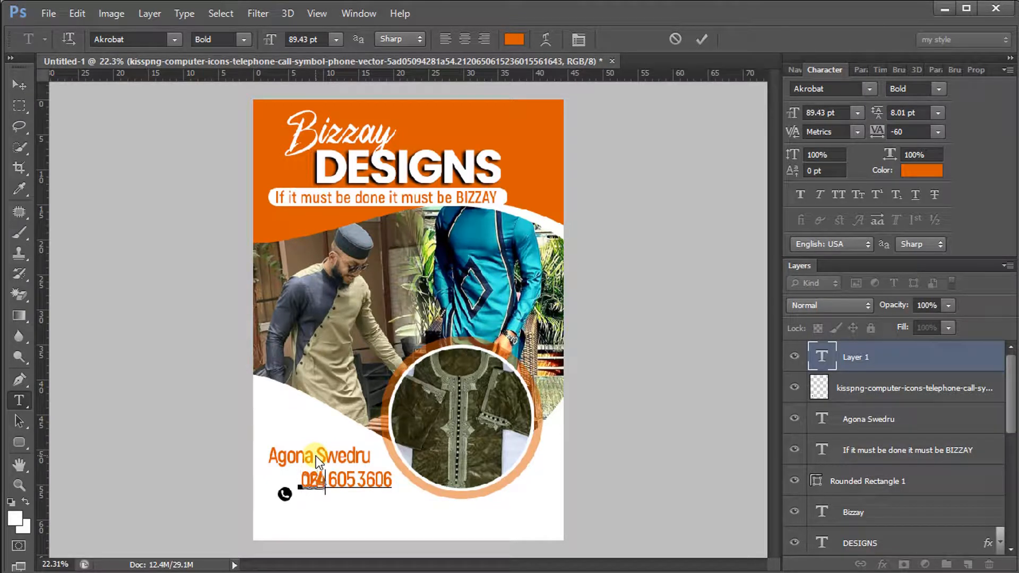
key(shift+Right)
key(shift+Right)
key(shift+Right)
key(shift+Right)
key(shift+Right)
key(shift+Right)
key(shift+Right)
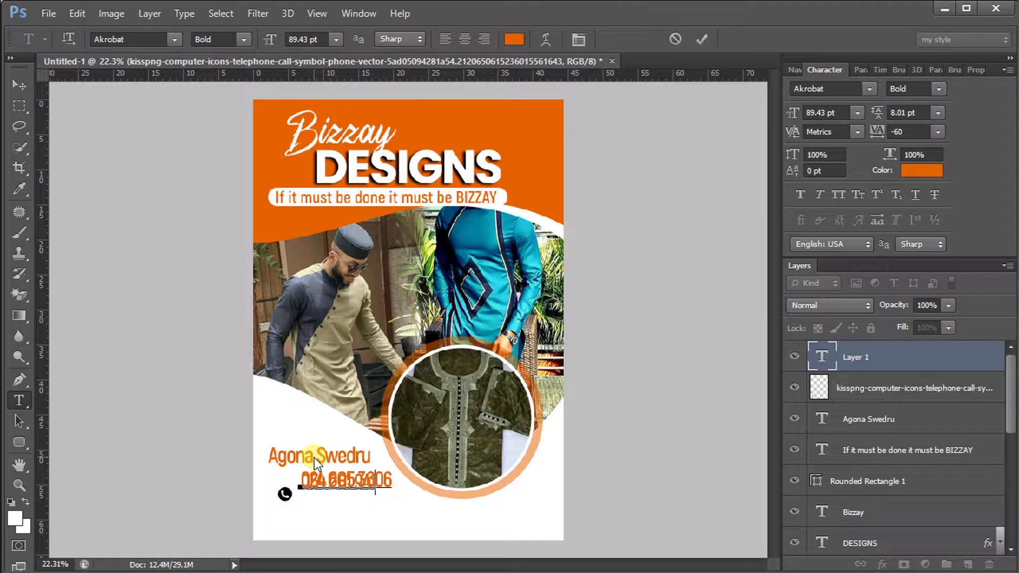
key(shift+Right)
drag(389, 486, 287, 470)
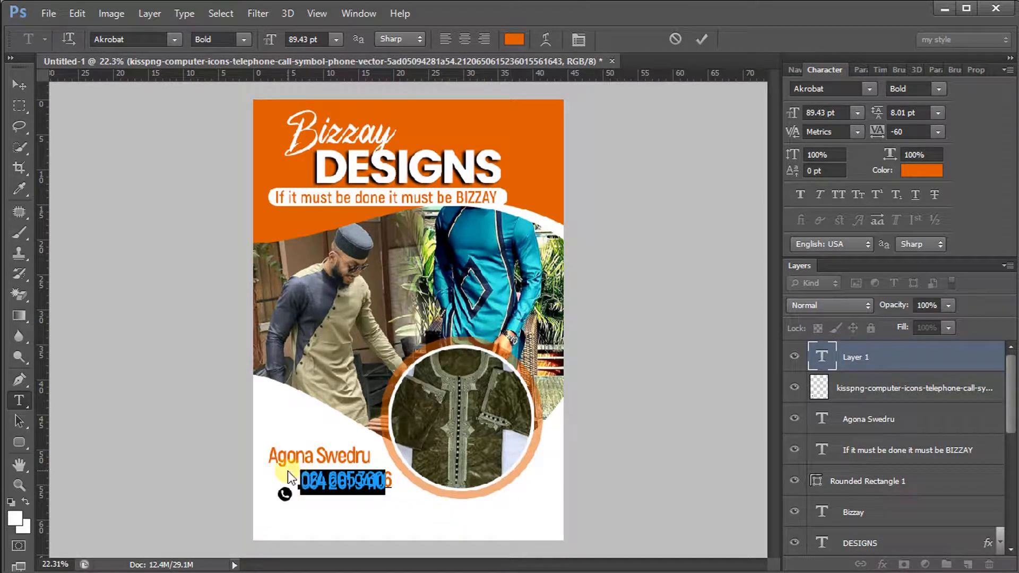
click(391, 486)
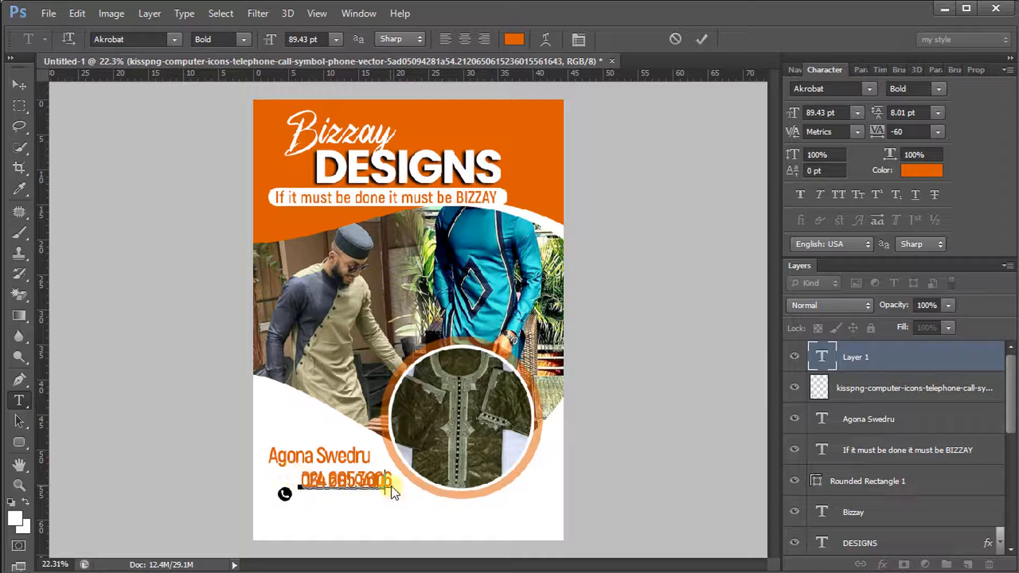
drag(394, 487, 301, 463)
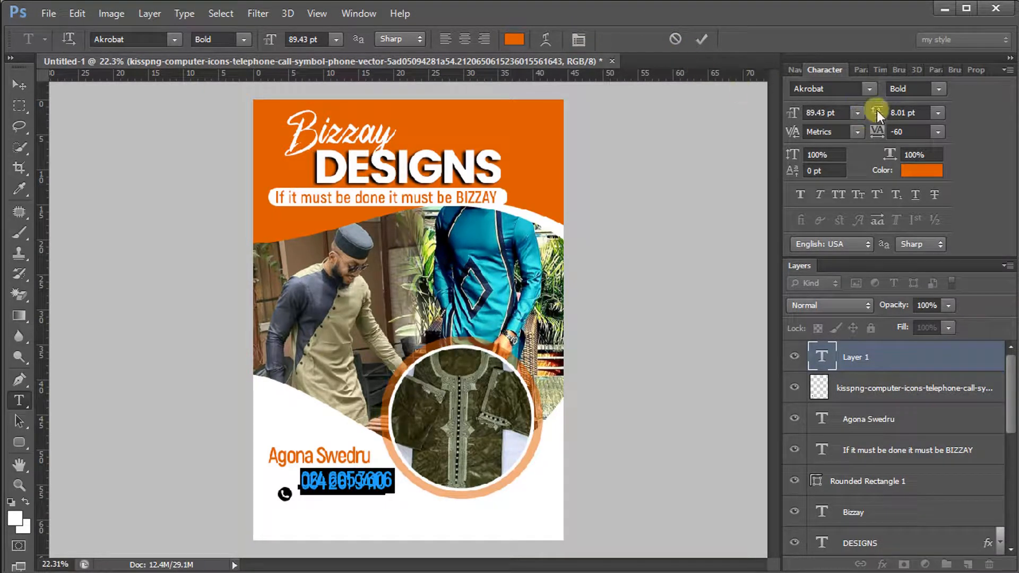
Increase the leading between the two number lines, shrink them to 72.43 pt, and commit
drag(875, 111, 927, 108)
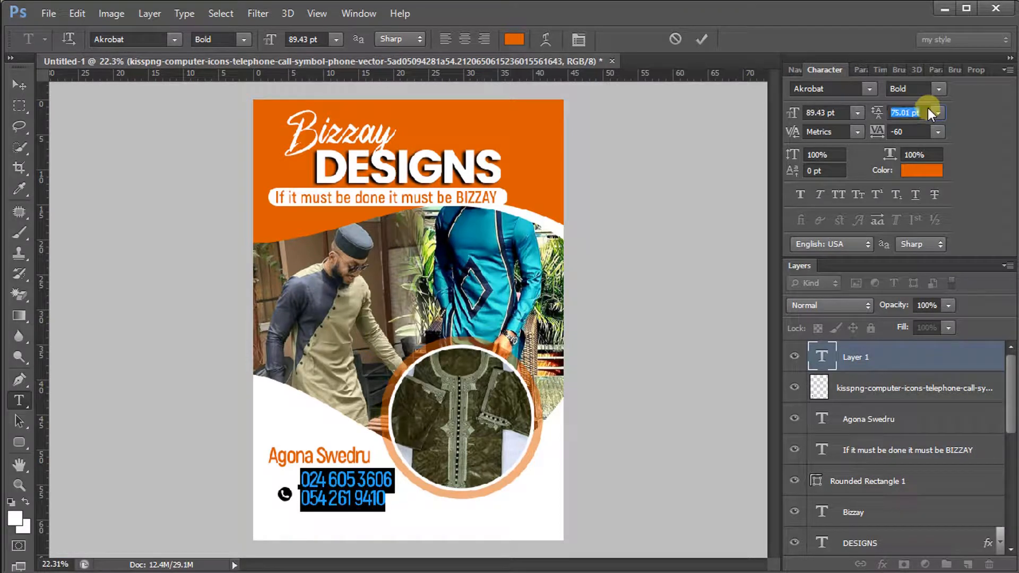
click(391, 502)
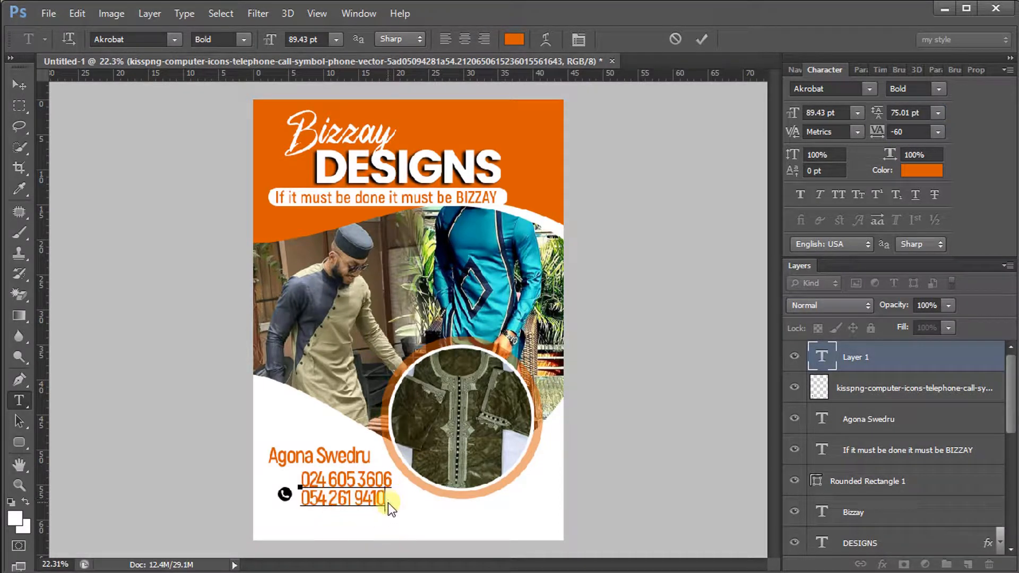
drag(388, 502, 249, 458)
drag(270, 42, 258, 39)
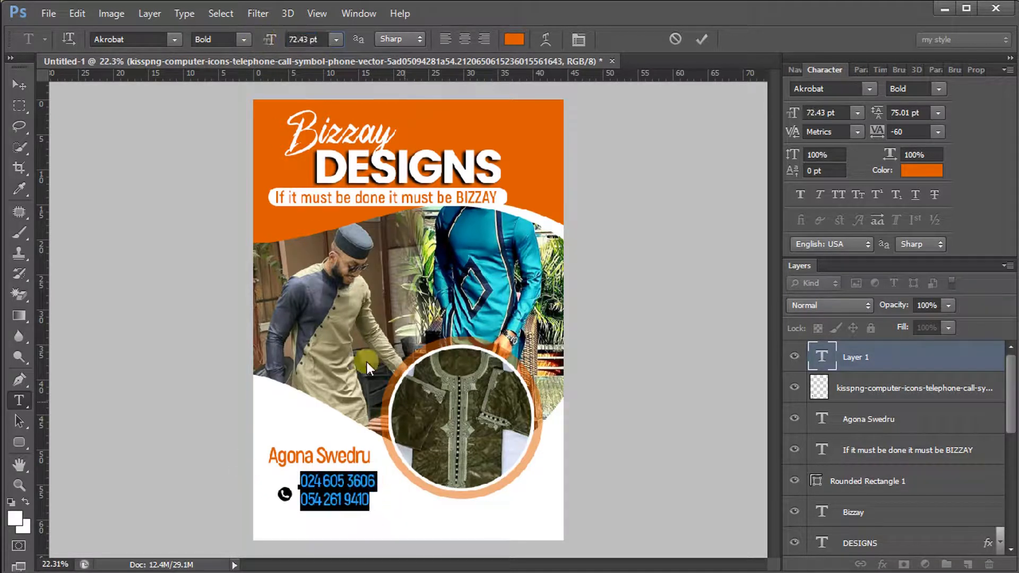
drag(474, 483, 469, 487)
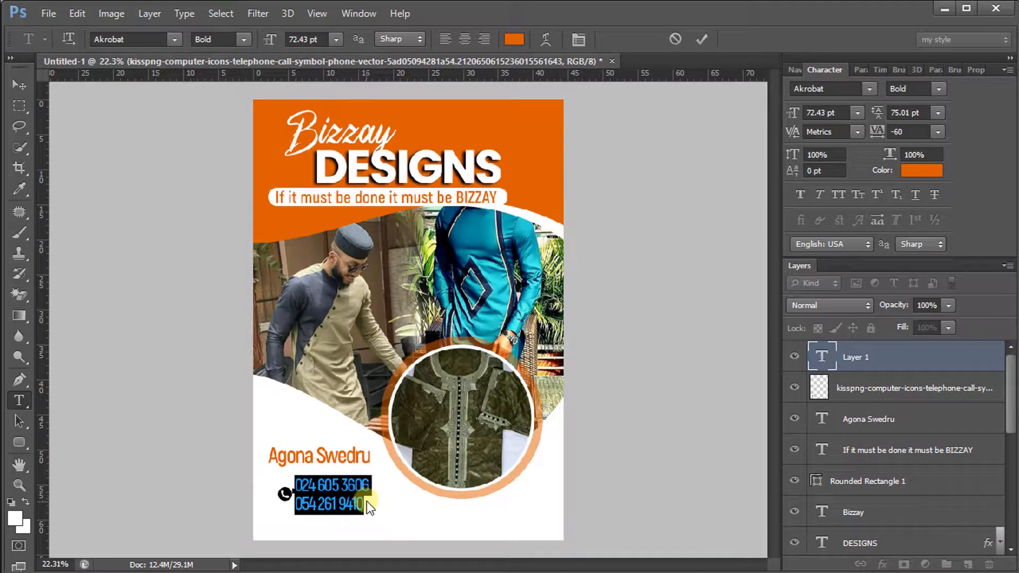
drag(293, 503, 322, 515)
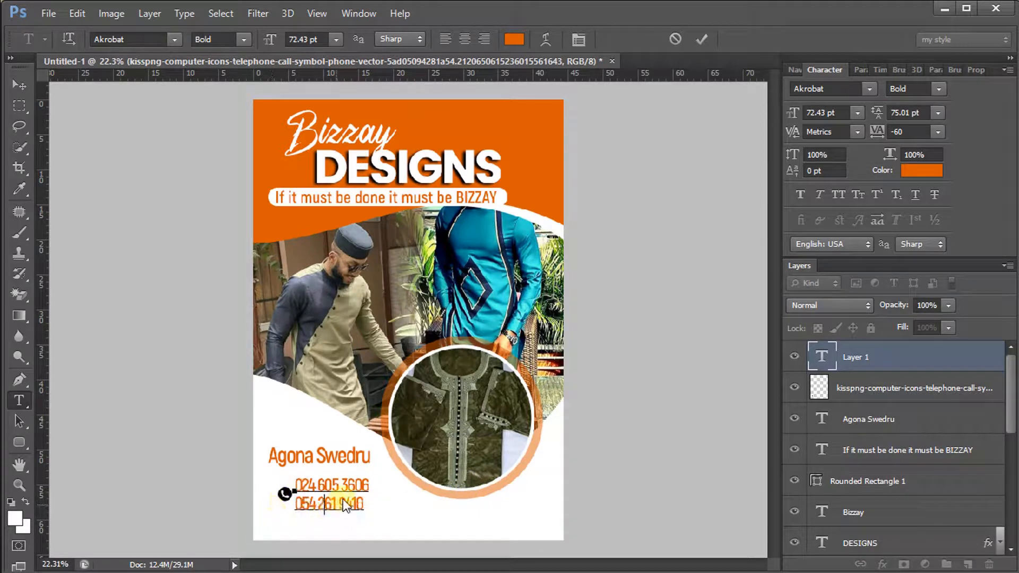
click(324, 504)
click(339, 505)
drag(383, 507, 386, 507)
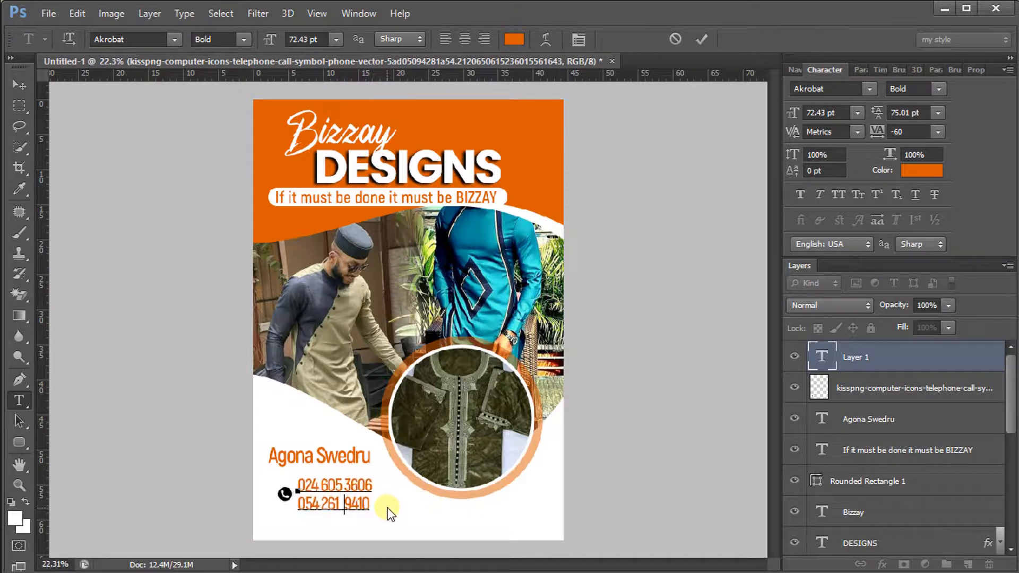
click(706, 36)
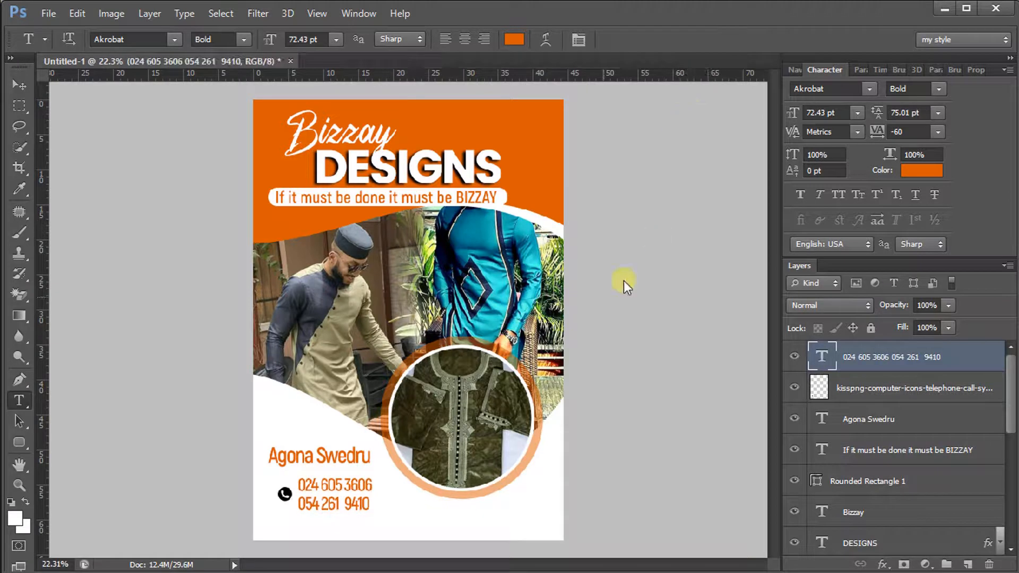
Widen the phone numbers' tracking to -20 and commit the text
drag(369, 503, 257, 471)
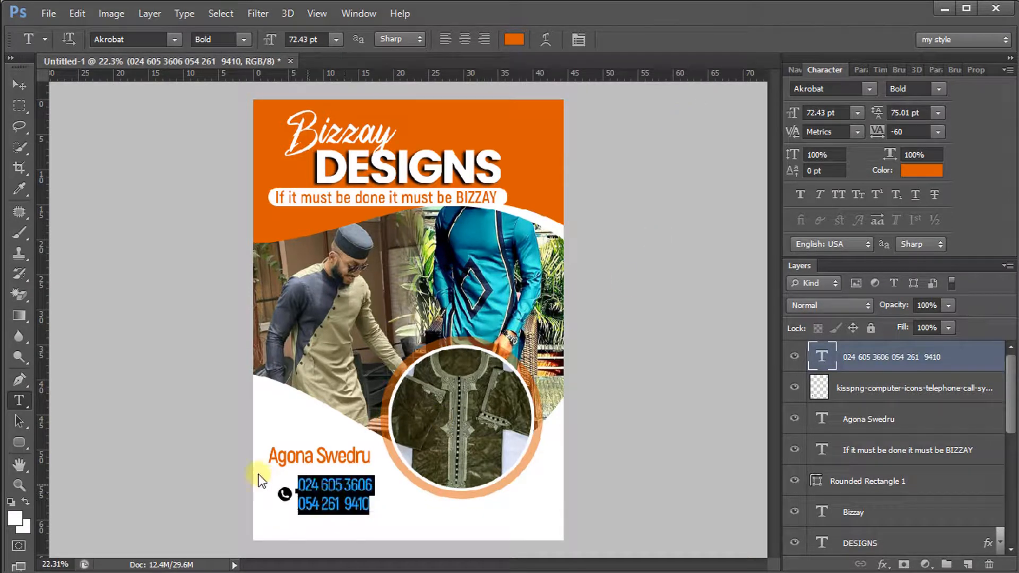
drag(879, 131, 879, 133)
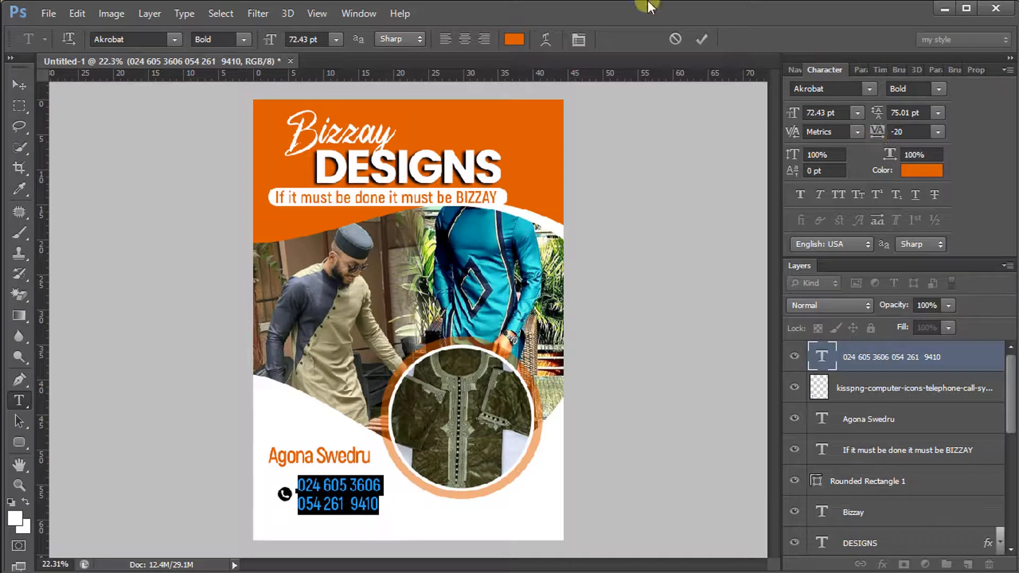
click(701, 39)
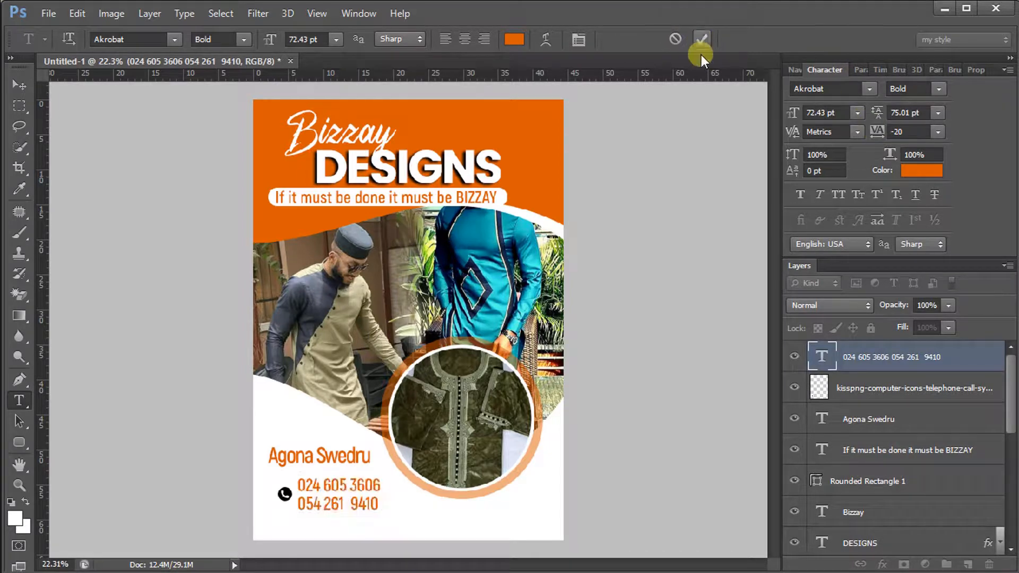
click(15, 83)
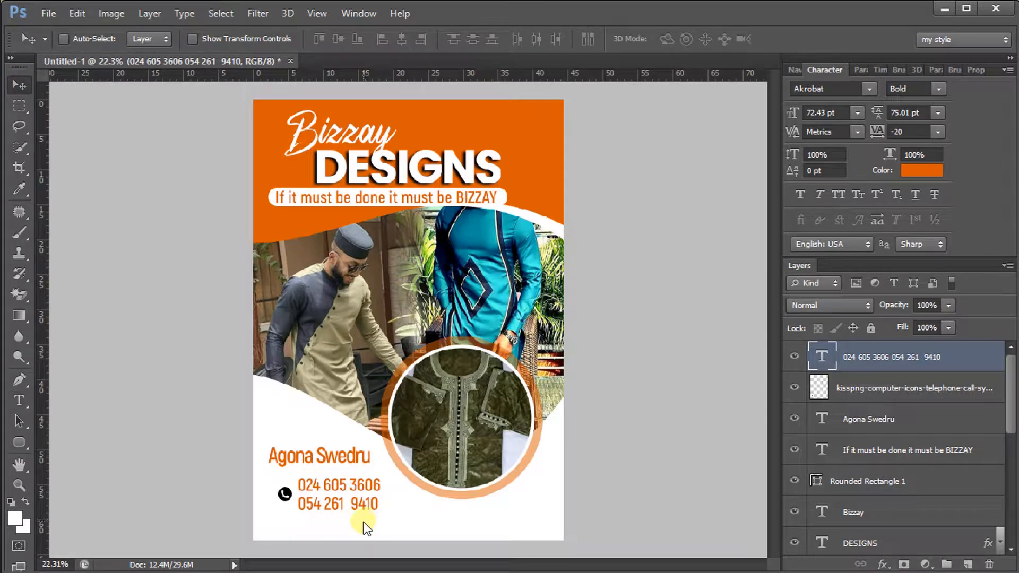
Enlarge the kisspng phone icon layer to about 134% and commit the resize
click(844, 389)
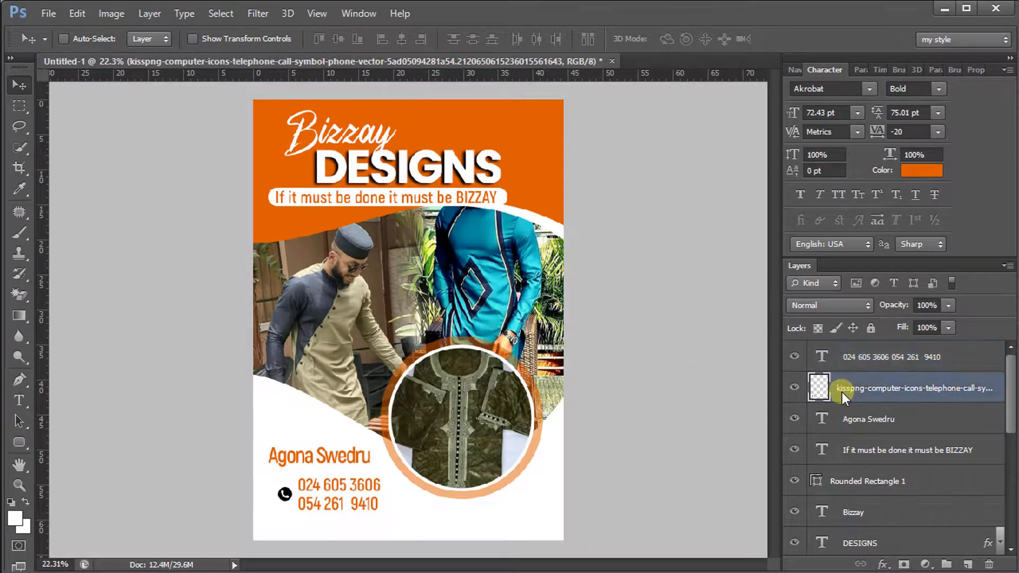
key(ctrl+t)
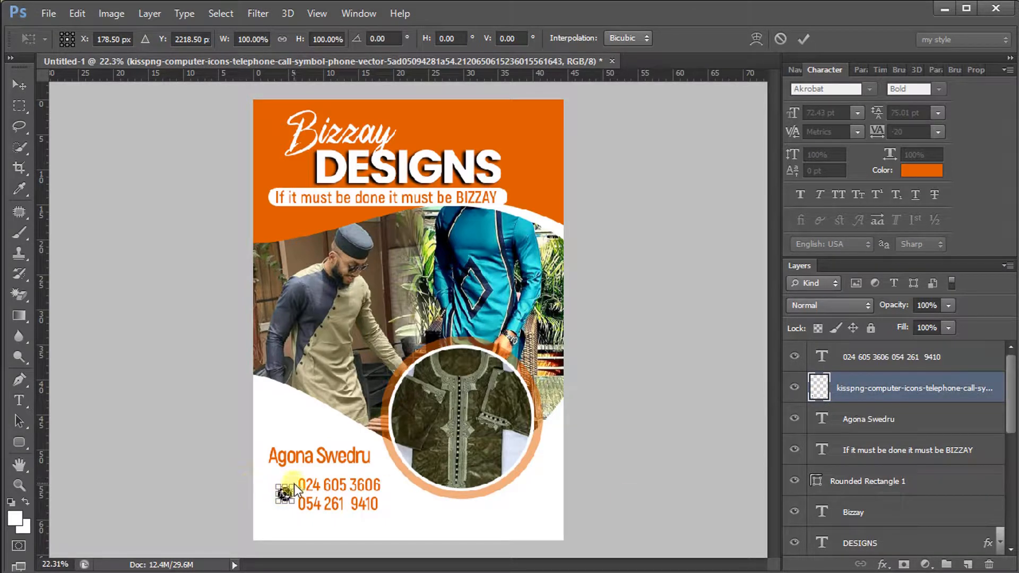
drag(295, 483, 299, 482)
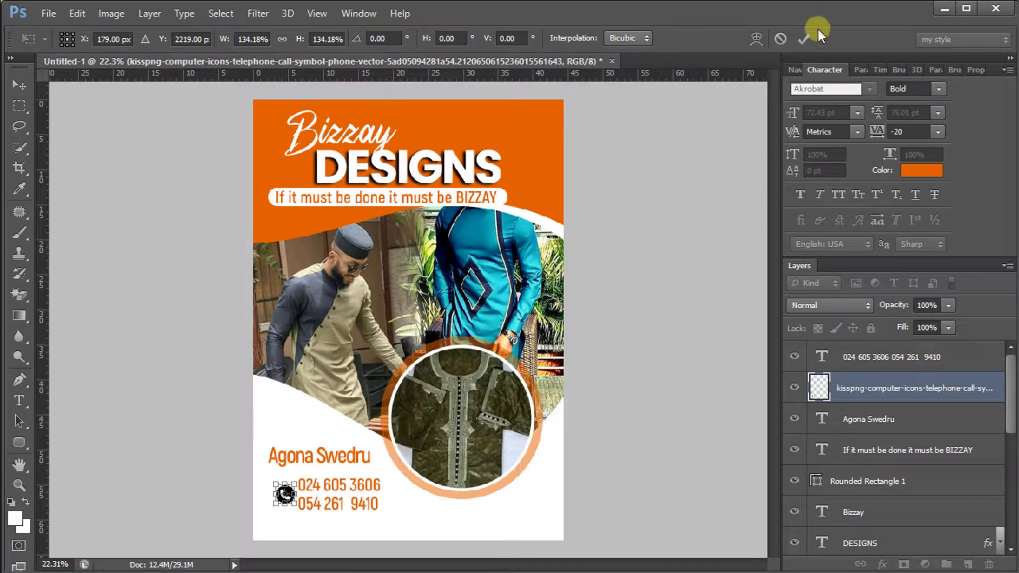
click(805, 38)
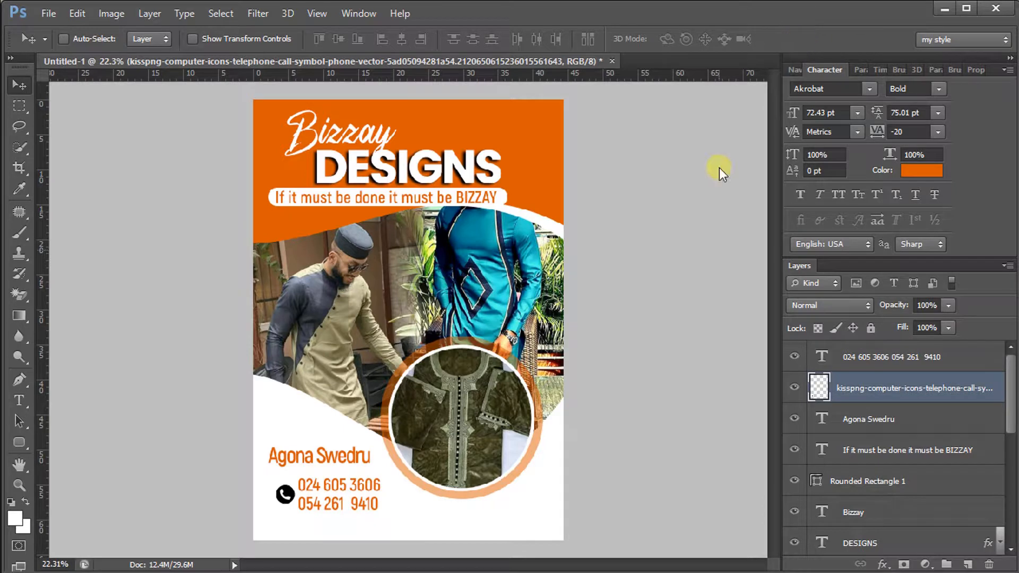
click(583, 572)
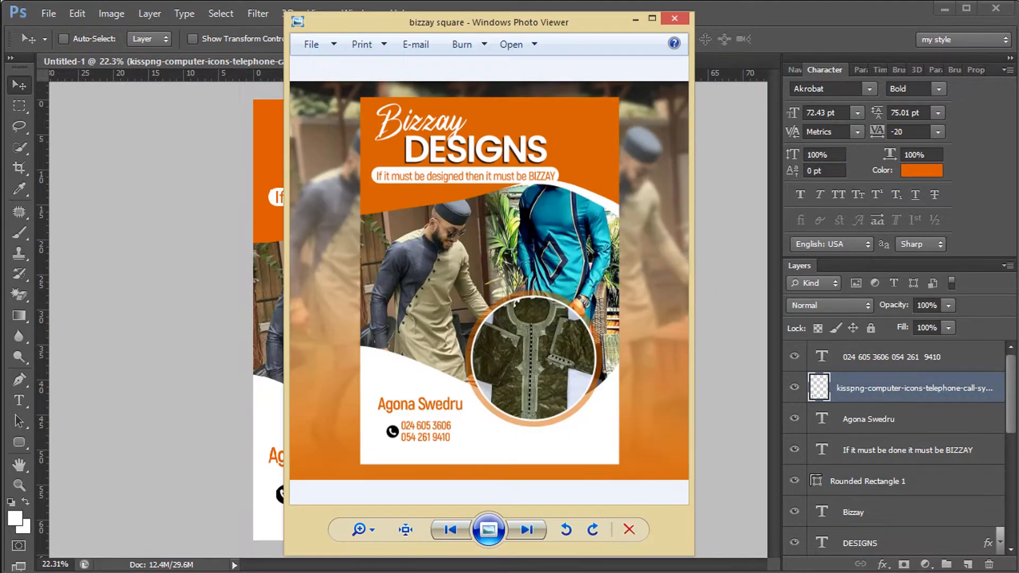
drag(483, 23, 782, 38)
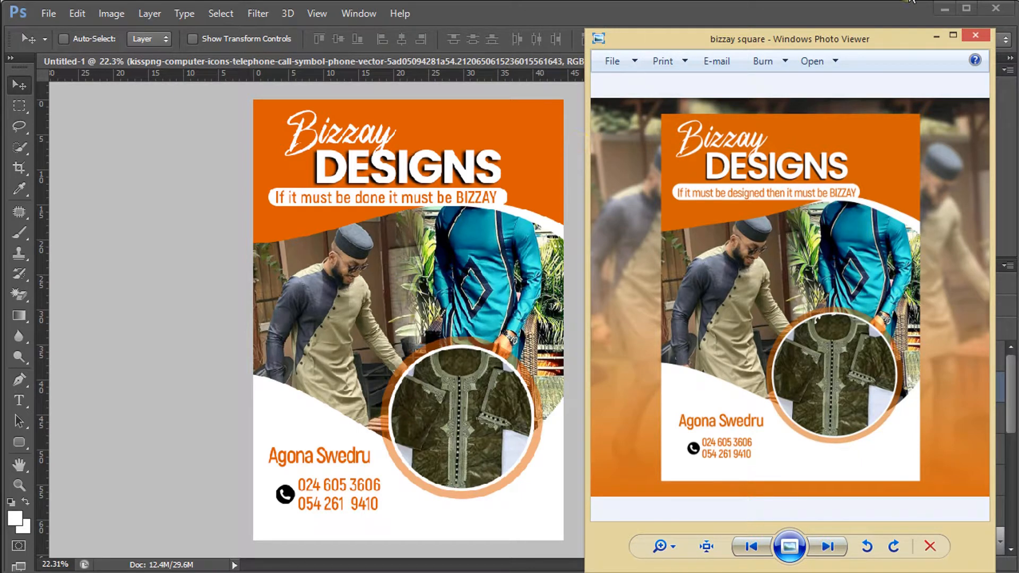
click(942, 39)
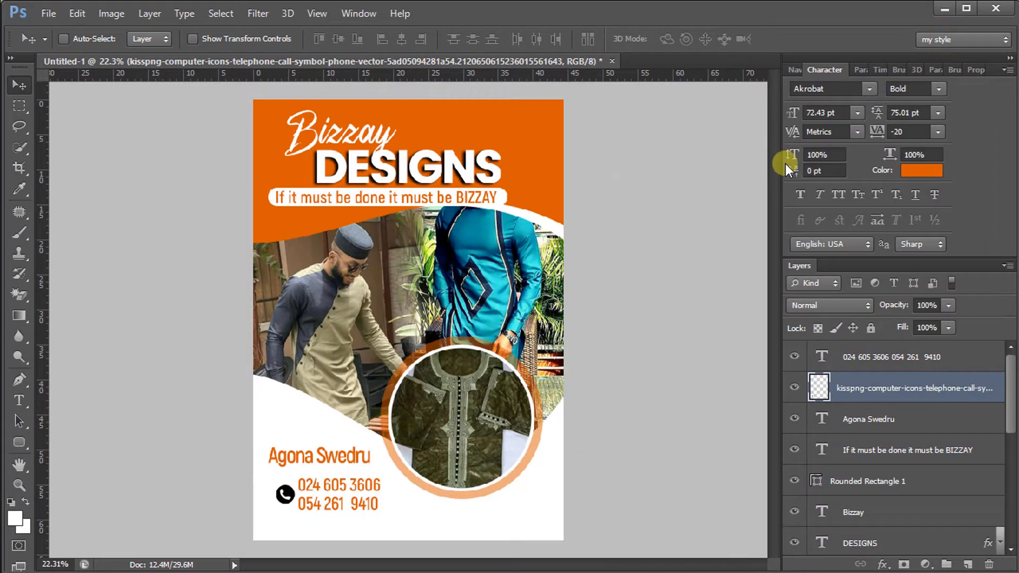